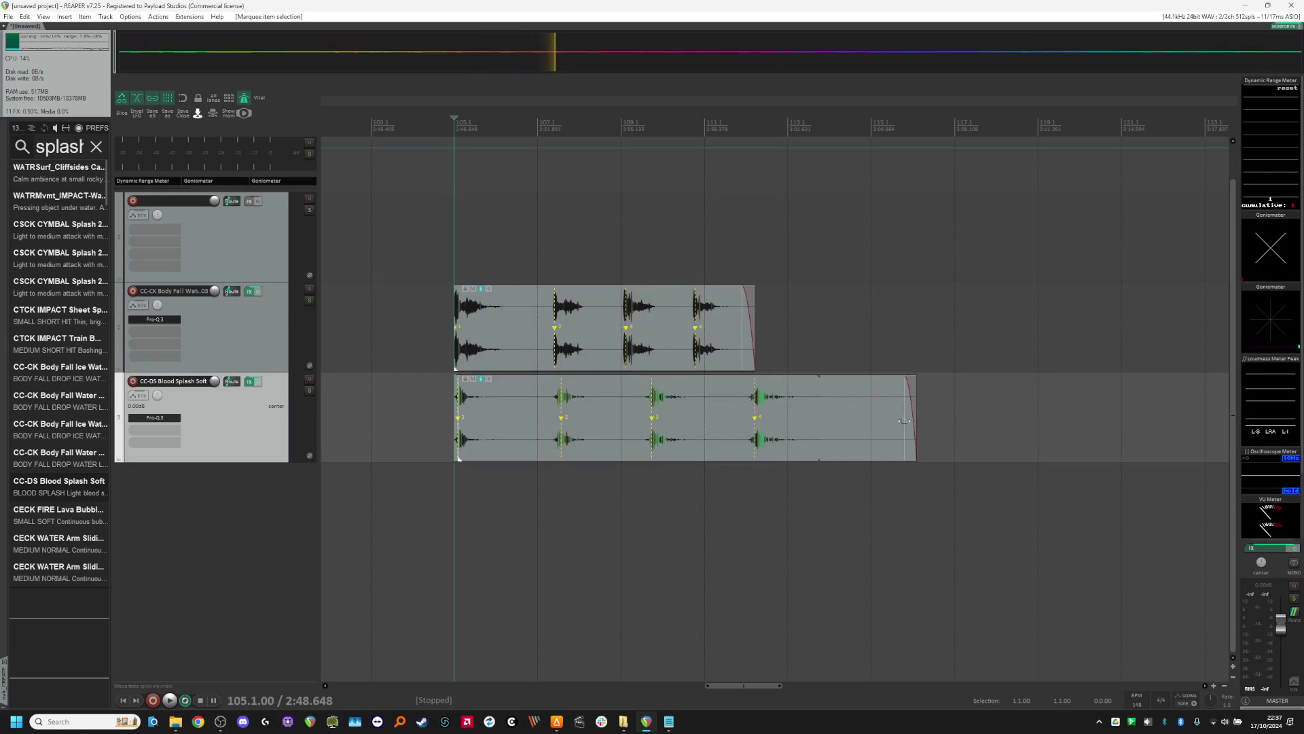
Step: Auto-split the body fall and blood splash items with Split and remove silent areas, and remove the snap offsets from the resulting pieces
{"action": "left_click_drag", "start_coordinate": [510, 337], "coordinate": [666, 422]}
{"action": "key", "text": "d"}
{"action": "key", "text": "Return"}
{"action": "key", "text": "shift+s"}
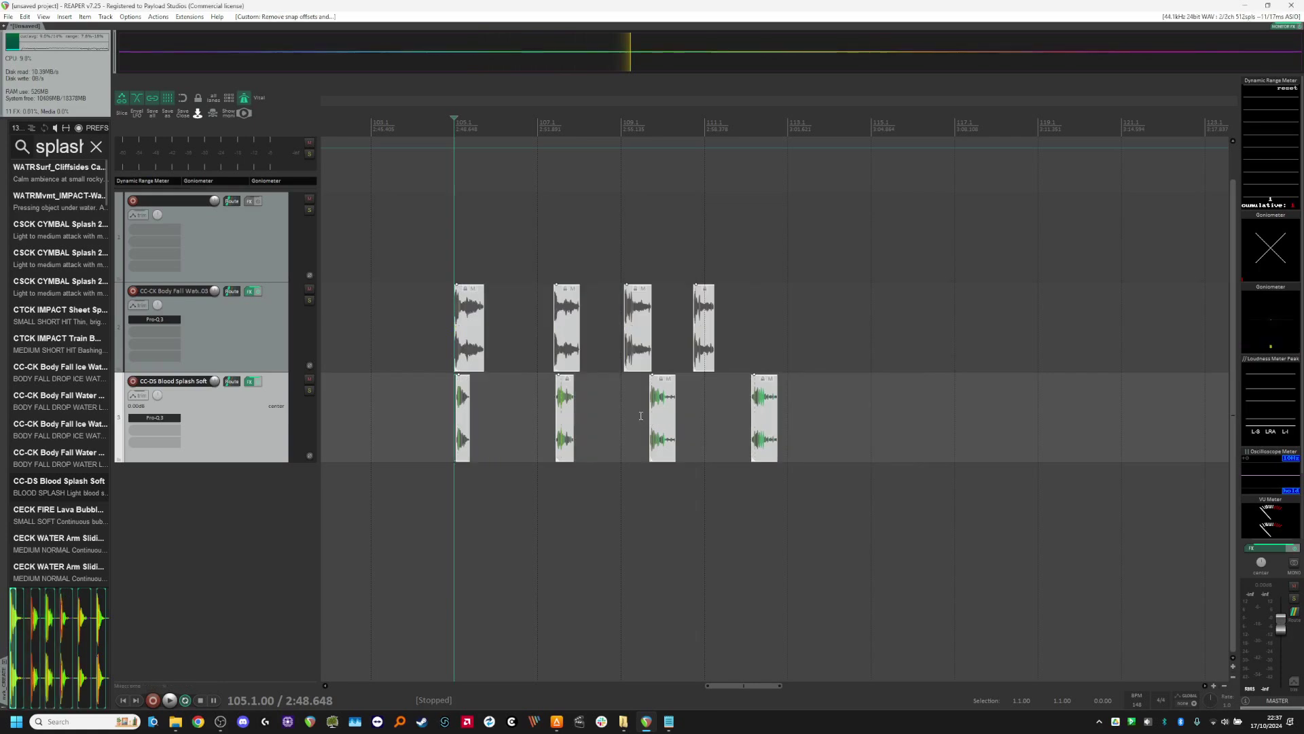
Step: Align the split pieces on both tracks to every second bar from 105.1 and nest both tracks inside the unnamed track above
{"action": "key", "text": "q"}
{"action": "mouse_move", "coordinate": [724, 419]}
{"action": "left_mouse_down"}
{"action": "mouse_move", "coordinate": [821, 449]}
{"action": "mouse_move", "coordinate": [721, 438]}
{"action": "left_mouse_up"}
{"action": "left_click_drag", "start_coordinate": [273, 353], "coordinate": [253, 244]}
{"action": "left_click_drag", "start_coordinate": [385, 314], "coordinate": [775, 422]}
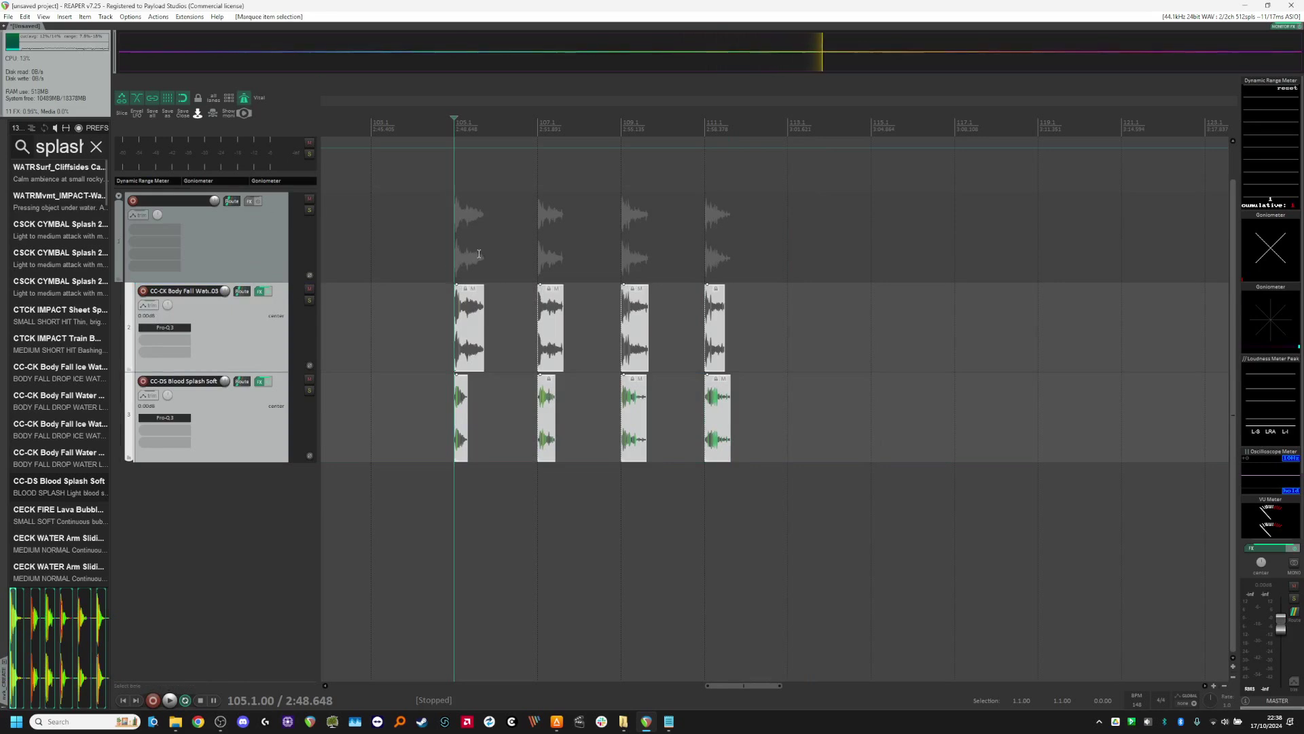
Step: Name the parent folder track "test" and create matching render regions for the four groups of aligned items
{"action": "double_click", "coordinate": [486, 252]}
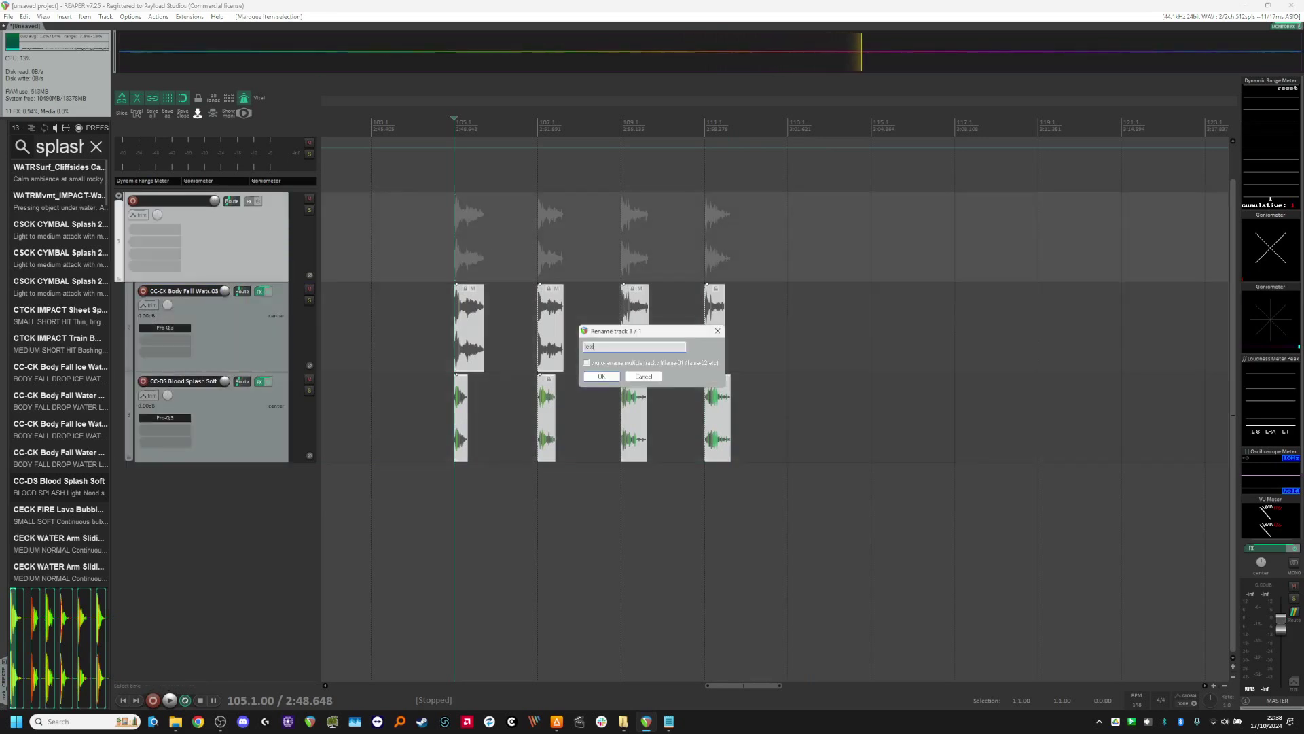
{"action": "type", "text": "test"}
{"action": "key", "text": "Return"}
{"action": "key", "text": "shift+r"}
{"action": "scroll", "coordinate": [525, 236], "scroll_direction": "up", "scroll_amount": 3}
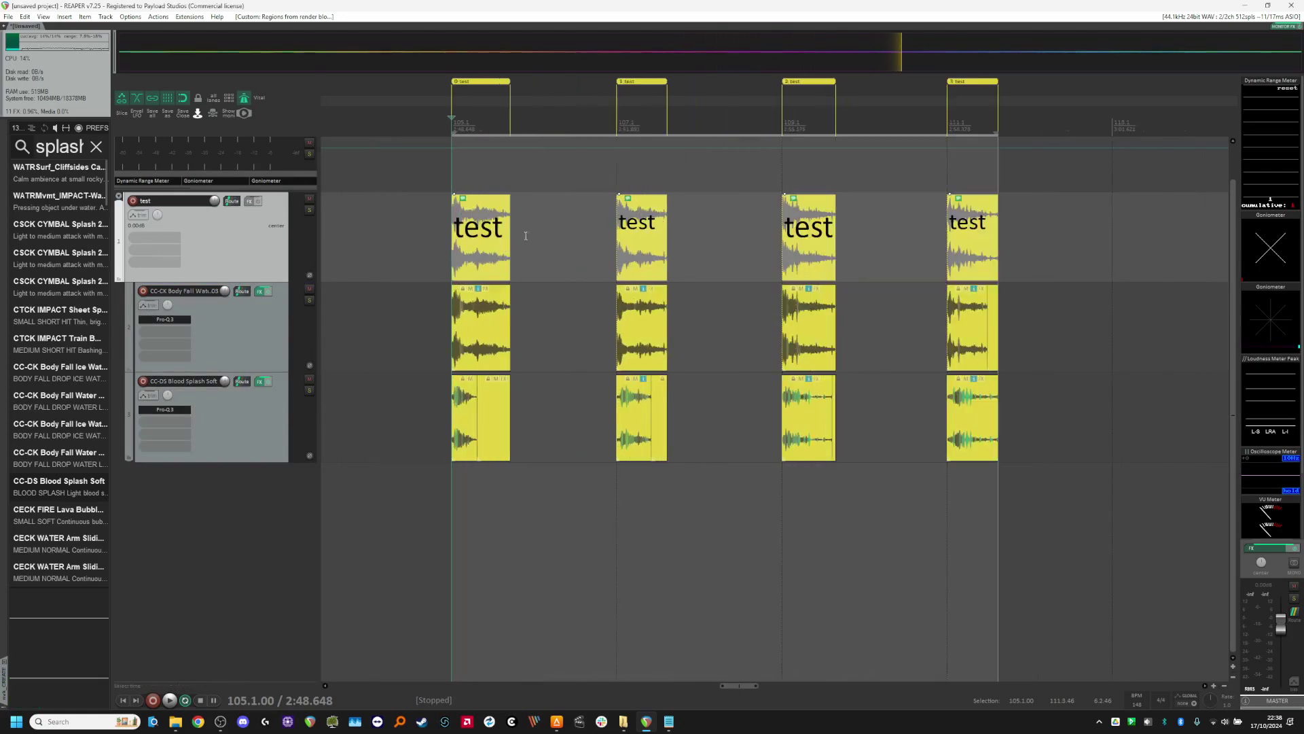
{"action": "scroll", "coordinate": [584, 224], "scroll_direction": "up", "scroll_amount": 2}
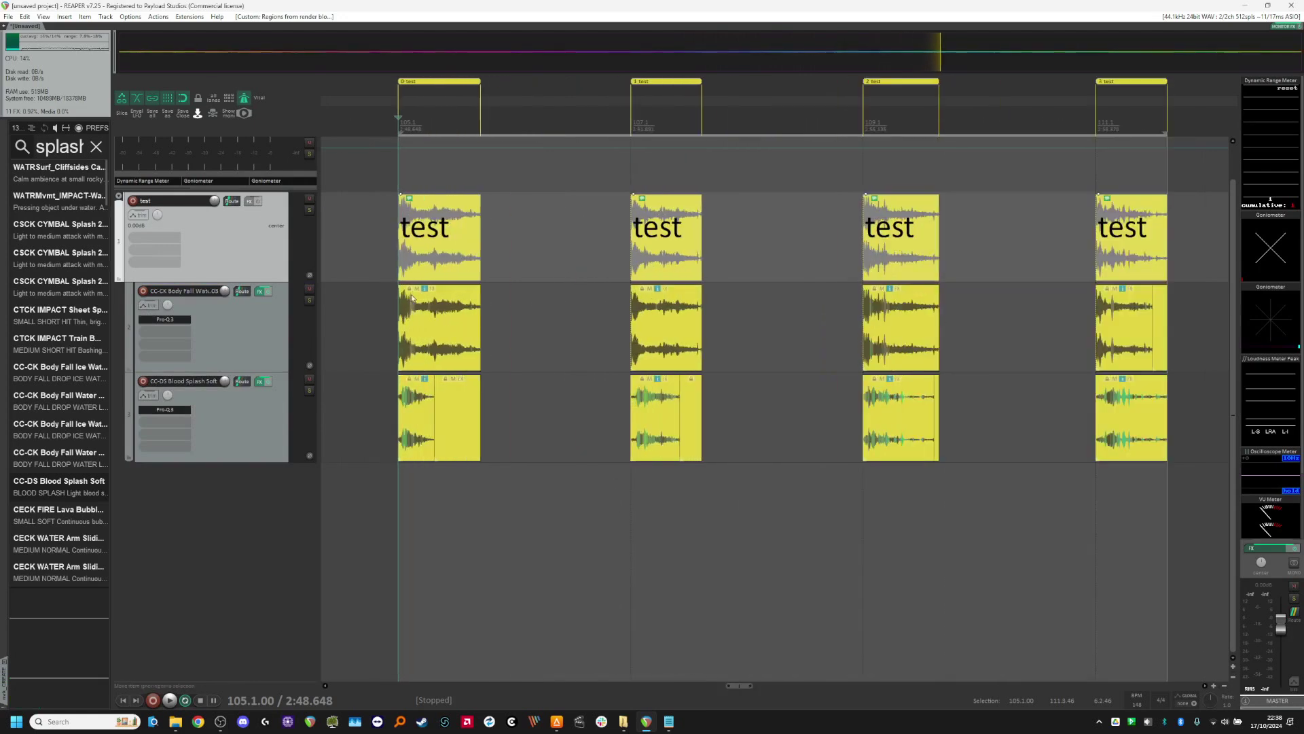
Step: Dry-run the render of the four selected regions without output, and leave the render dialog without overwriting the existing files
{"action": "key", "text": "ctrl+alt+r"}
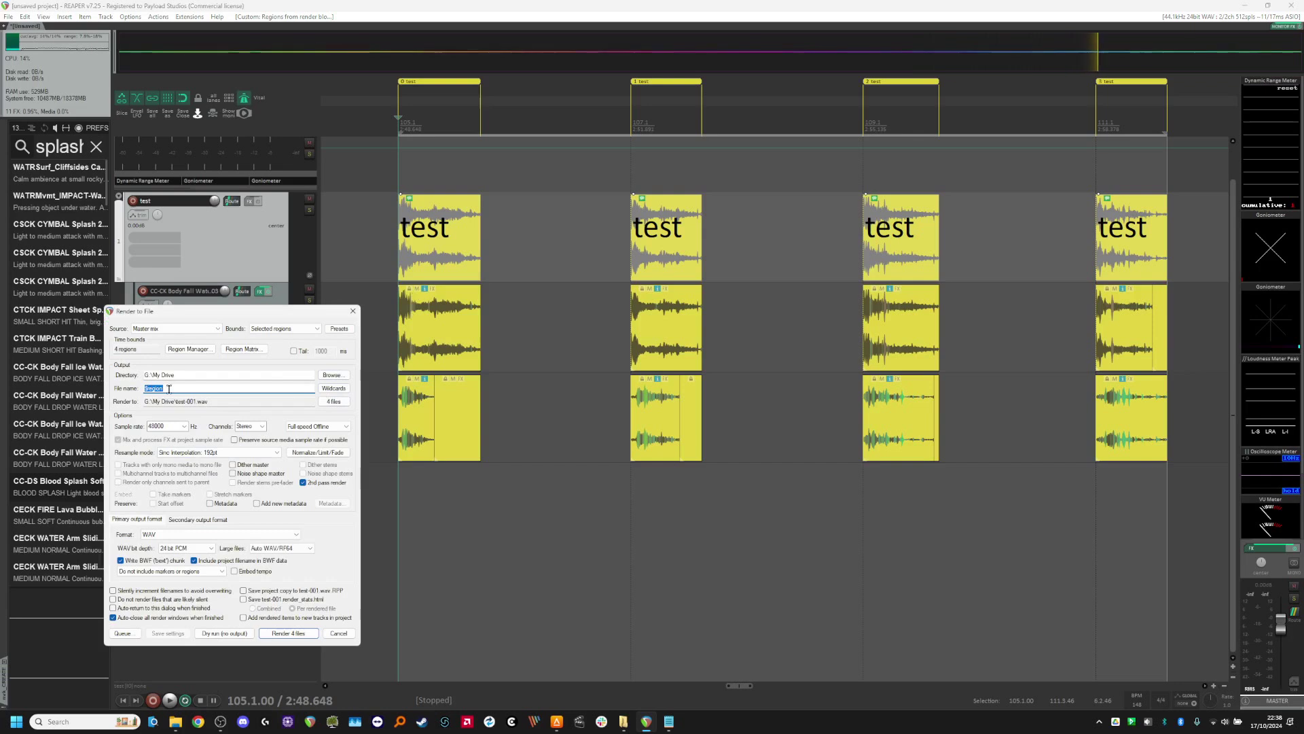
{"action": "left_click", "coordinate": [291, 634]}
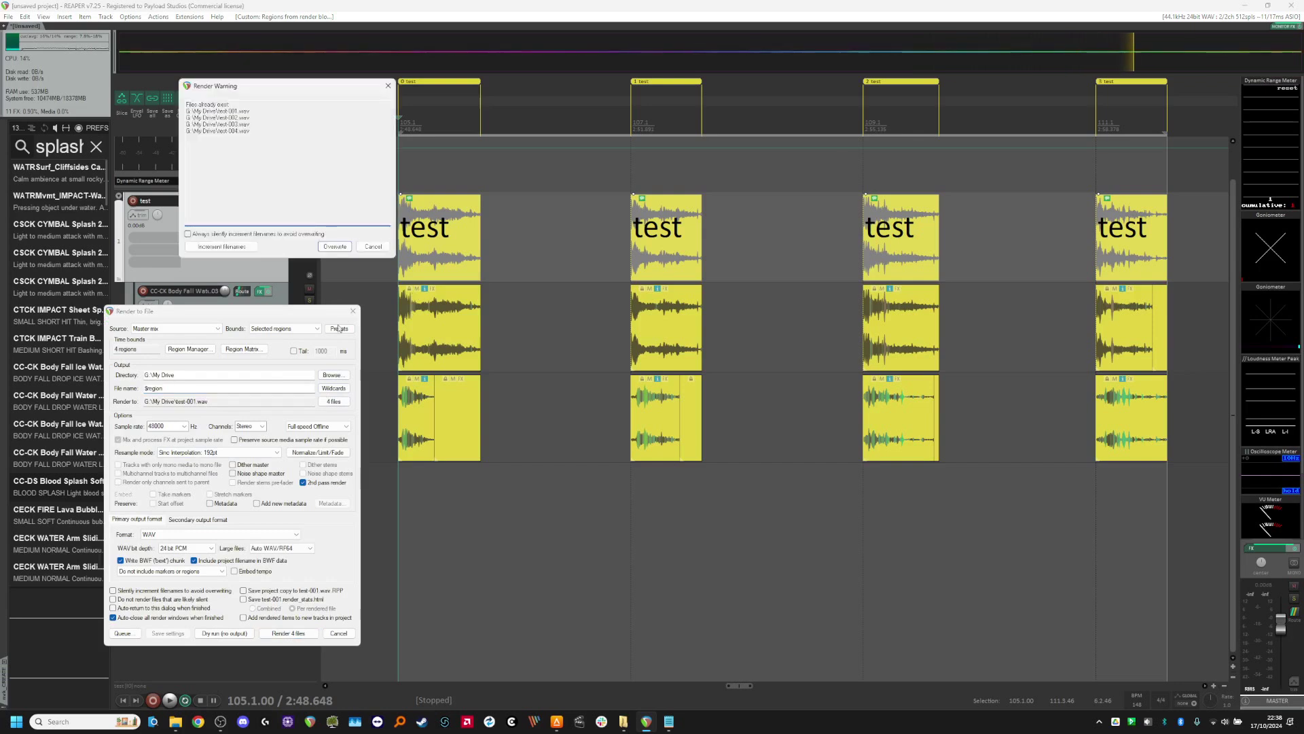
{"action": "key", "text": "Escape"}
{"action": "left_click", "coordinate": [212, 633]}
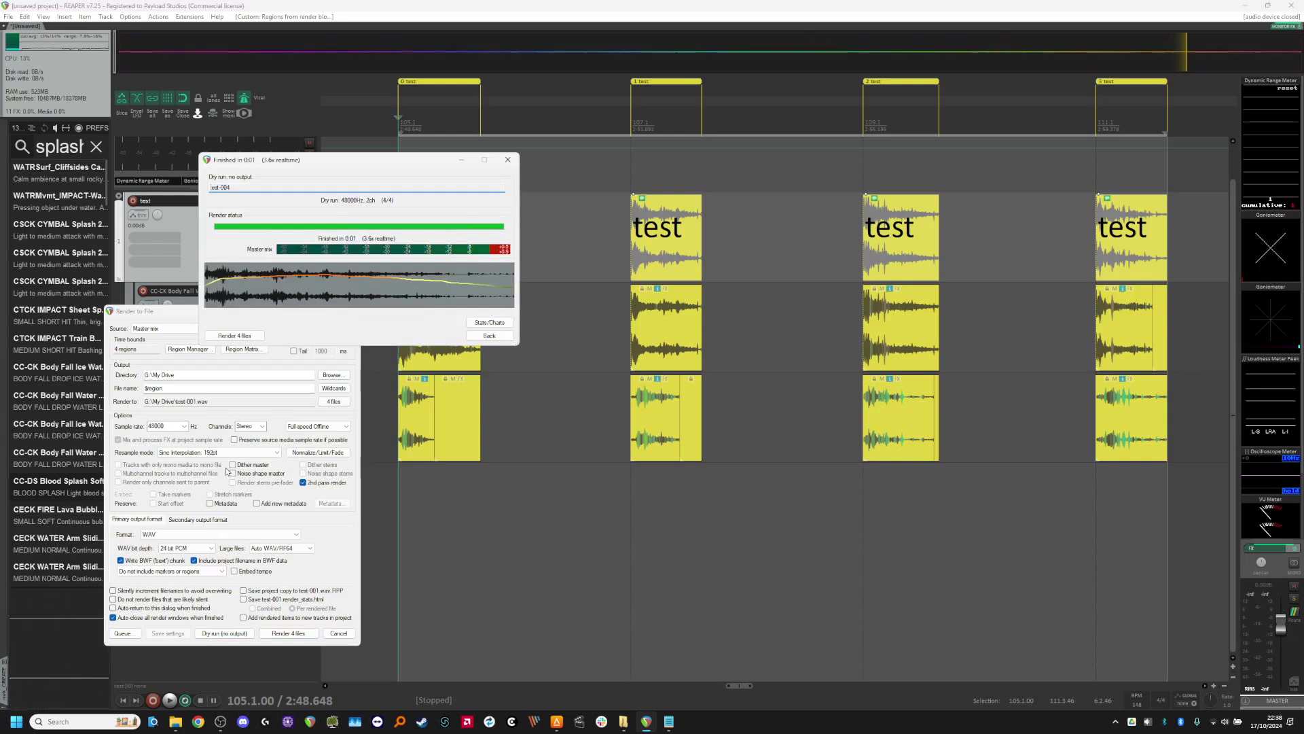
{"action": "left_click", "coordinate": [489, 336]}
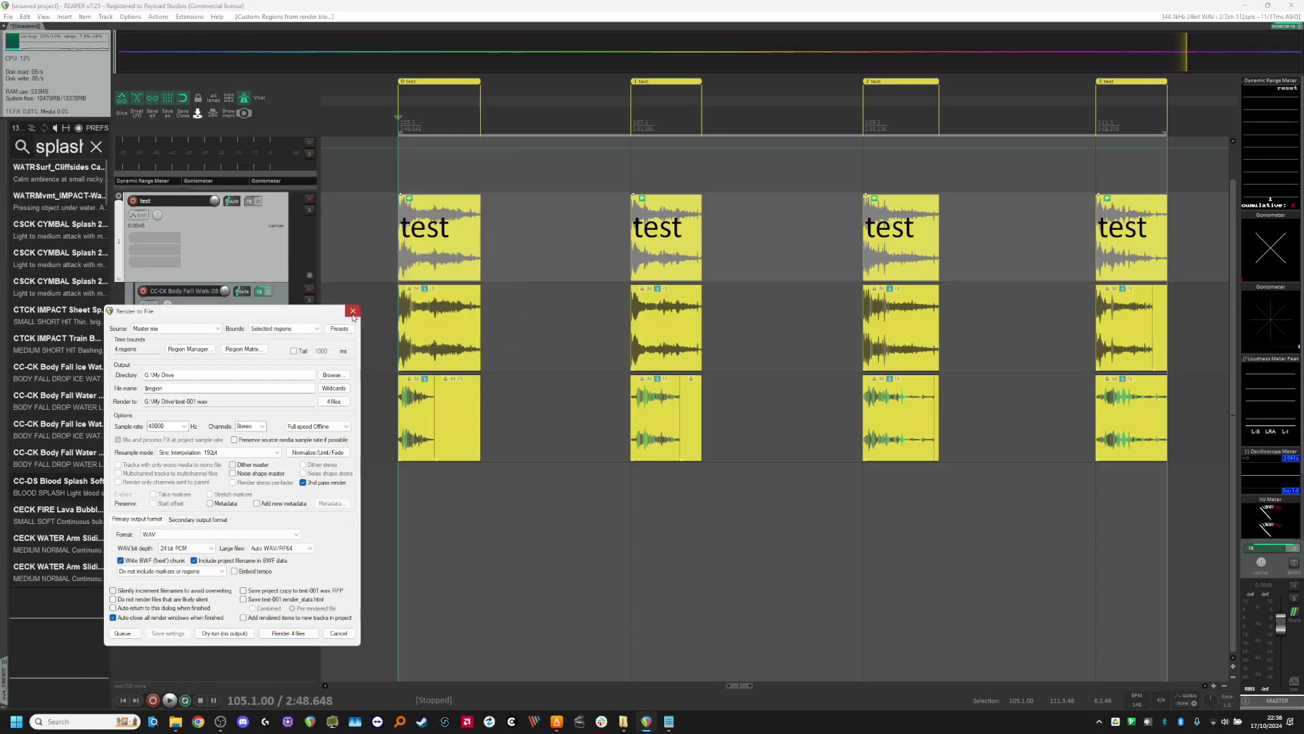
{"action": "left_click", "coordinate": [352, 312]}
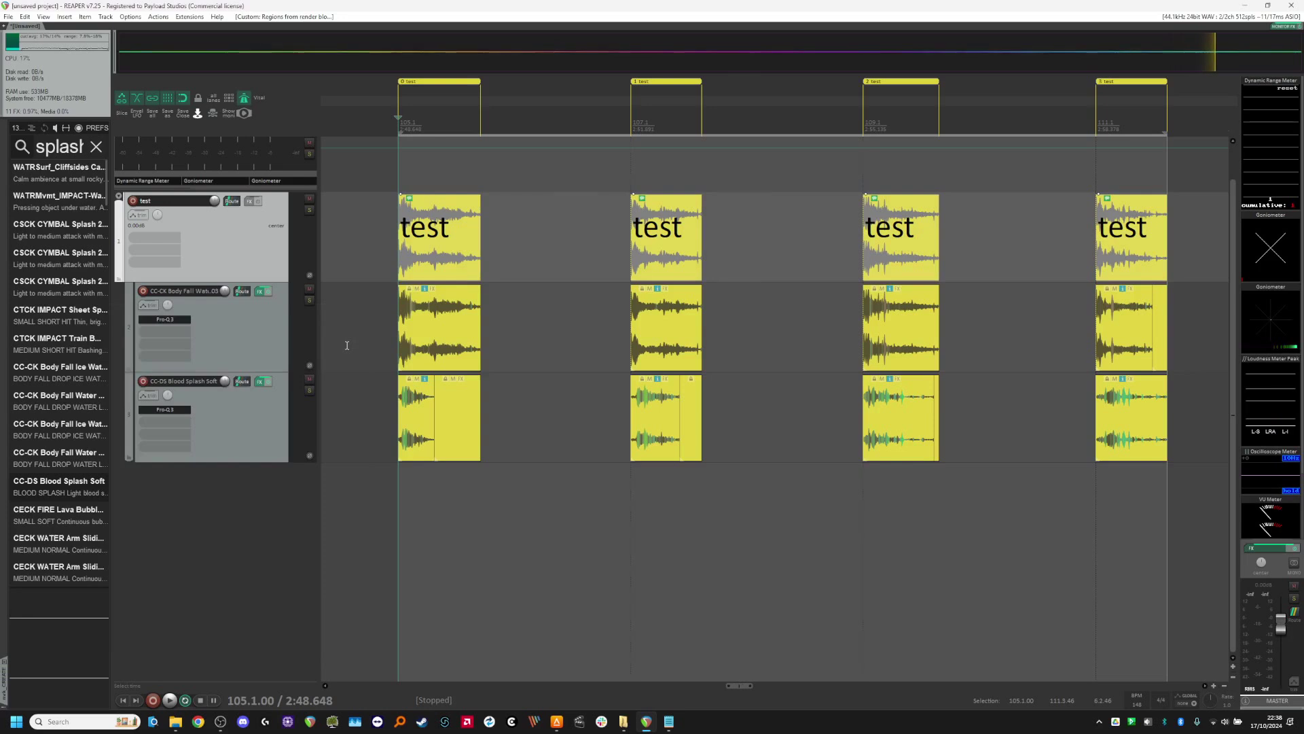
Step: Undo and redo the region creation several times, finishing with the regions undone
{"action": "key", "text": "ctrl+z"}
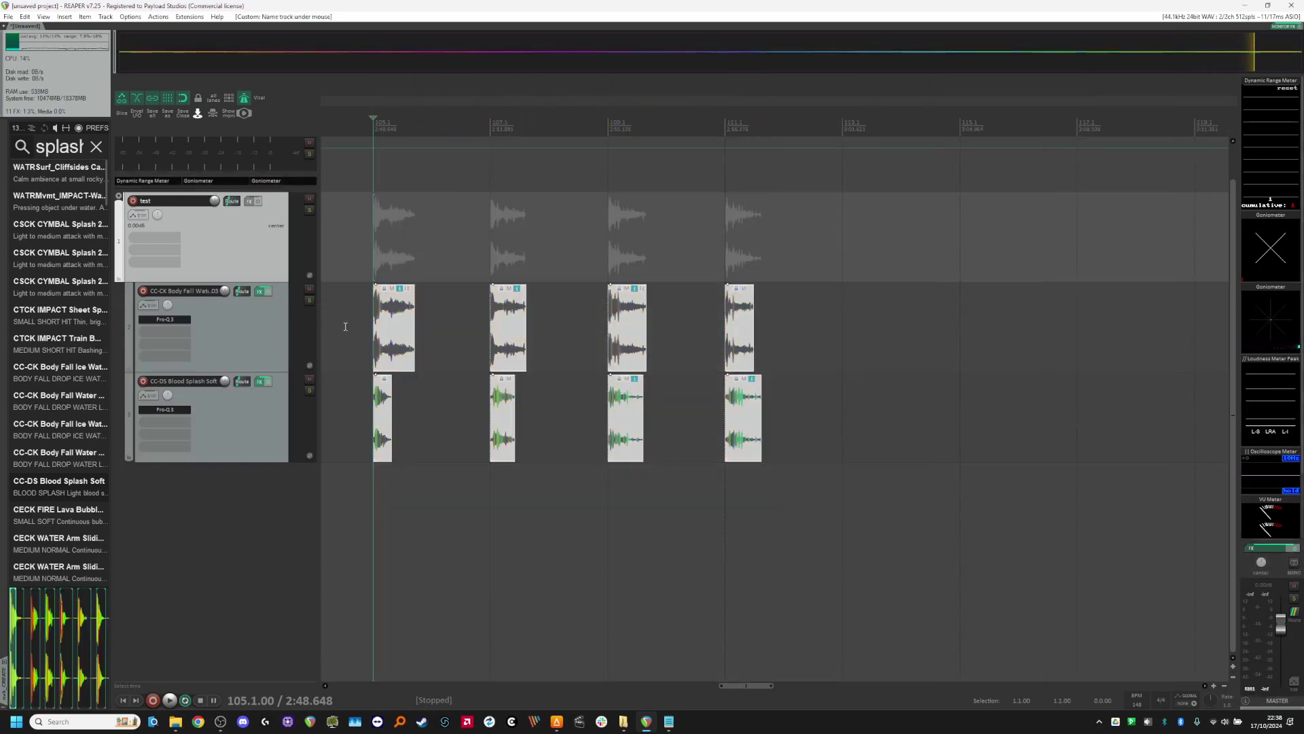
{"action": "key", "text": "ctrl+shift+z"}
{"action": "key", "text": "ctrl+z"}
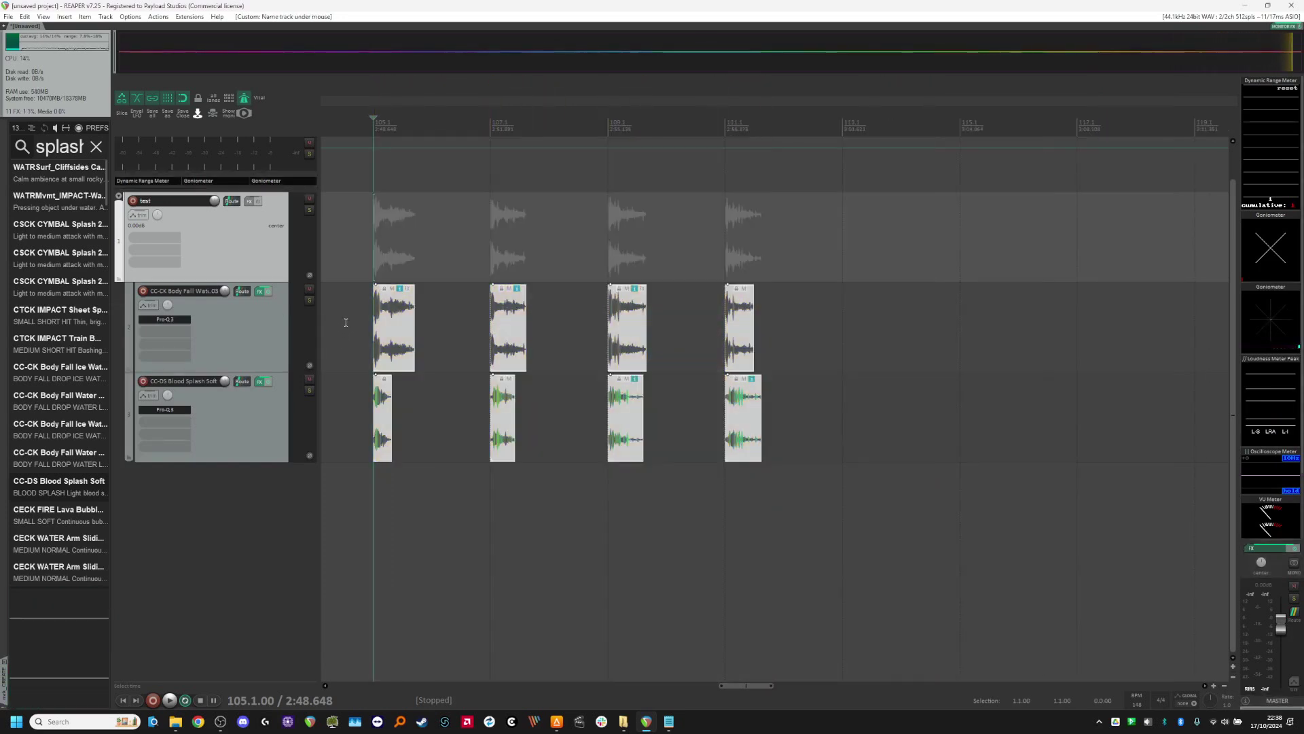
{"action": "key", "text": "ctrl+shift+z"}
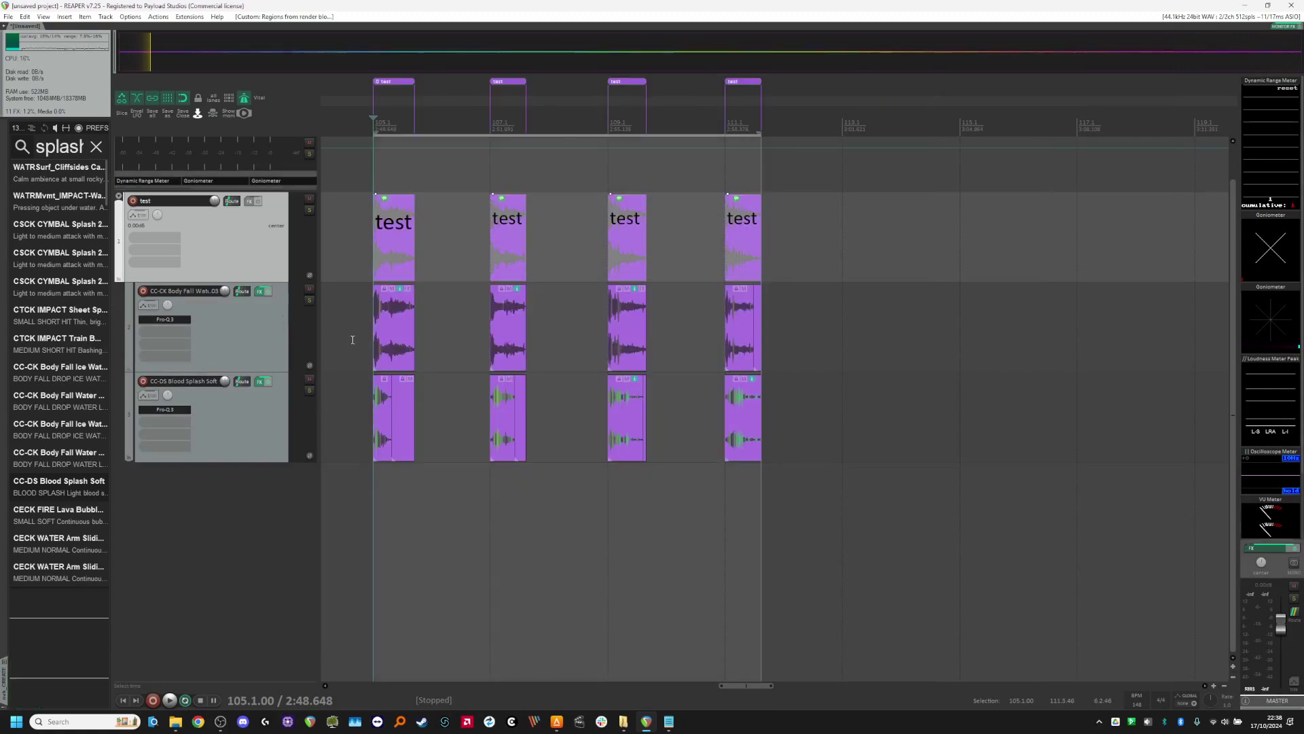
{"action": "scroll", "coordinate": [352, 340], "scroll_direction": "down", "scroll_amount": 8}
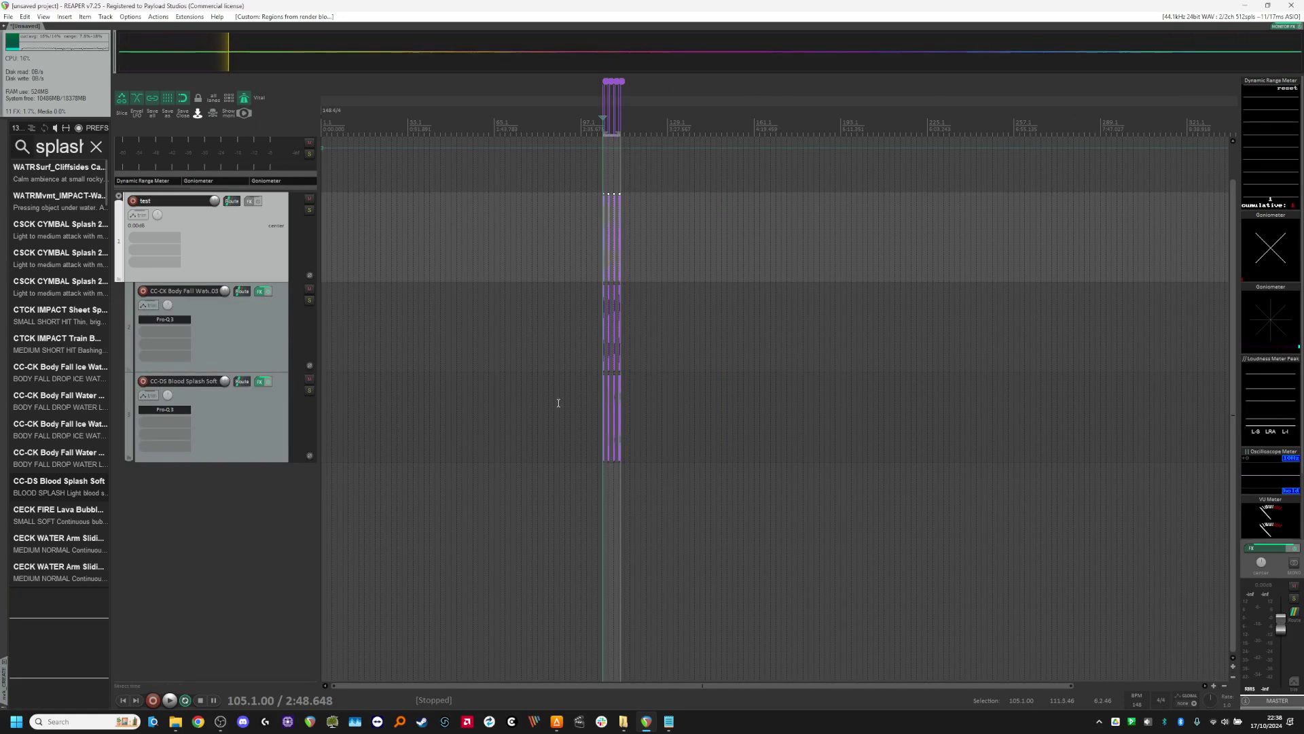
{"action": "scroll", "coordinate": [596, 359], "scroll_direction": "up", "scroll_amount": 8}
{"action": "key", "text": "ctrl+z"}
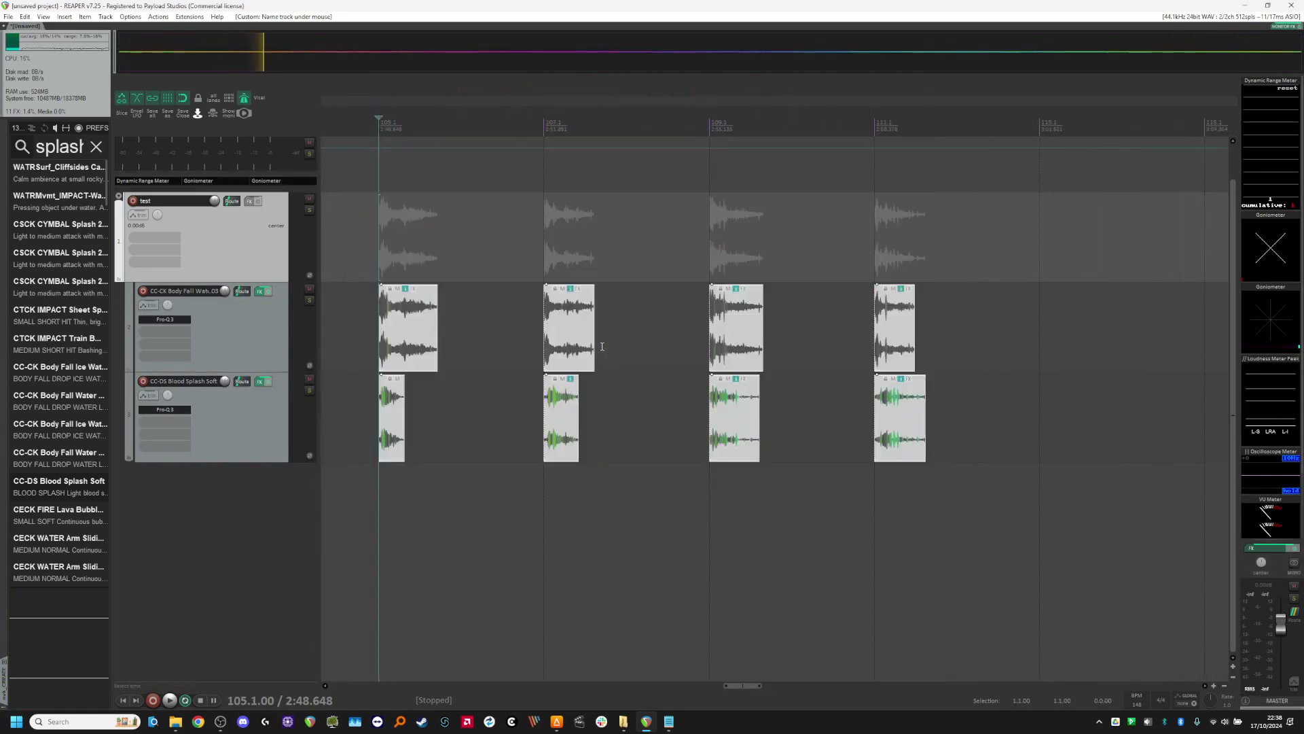
{"action": "scroll", "coordinate": [828, 449], "scroll_direction": "down", "scroll_amount": 2}
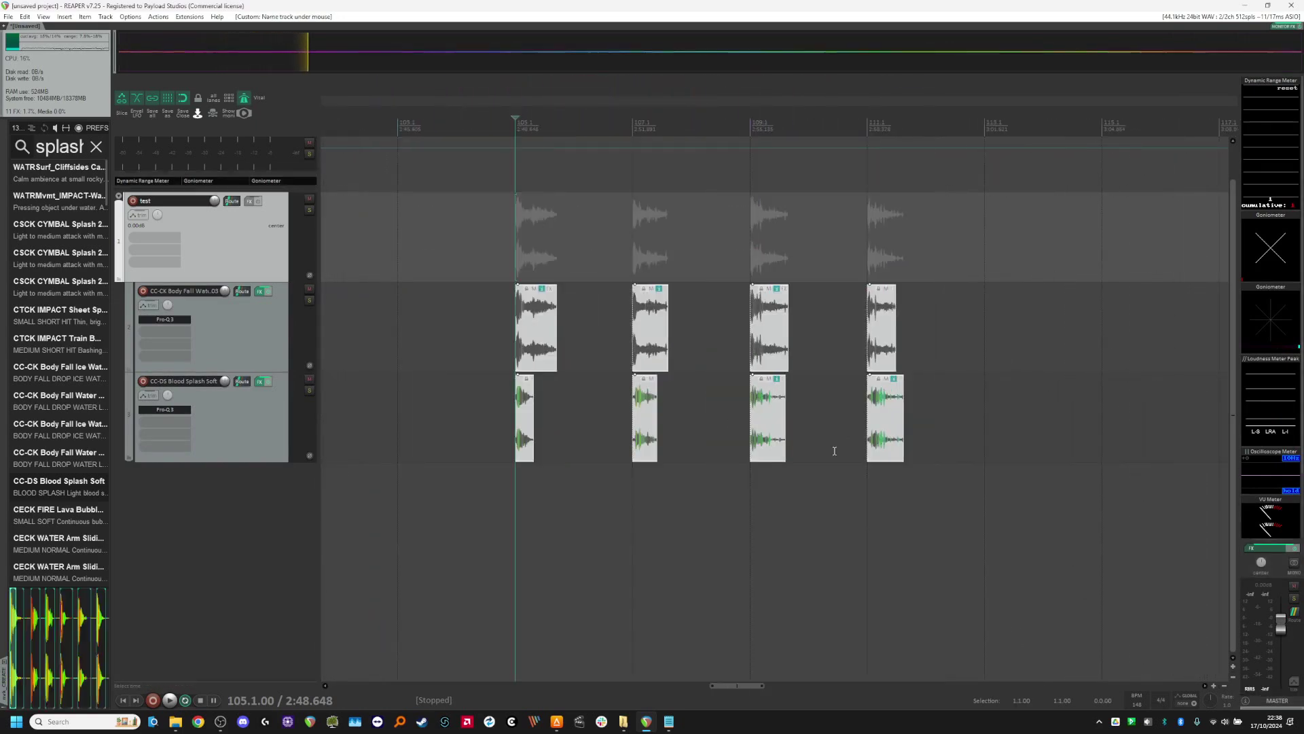
{"action": "scroll", "coordinate": [468, 399], "scroll_direction": "down", "scroll_amount": 2}
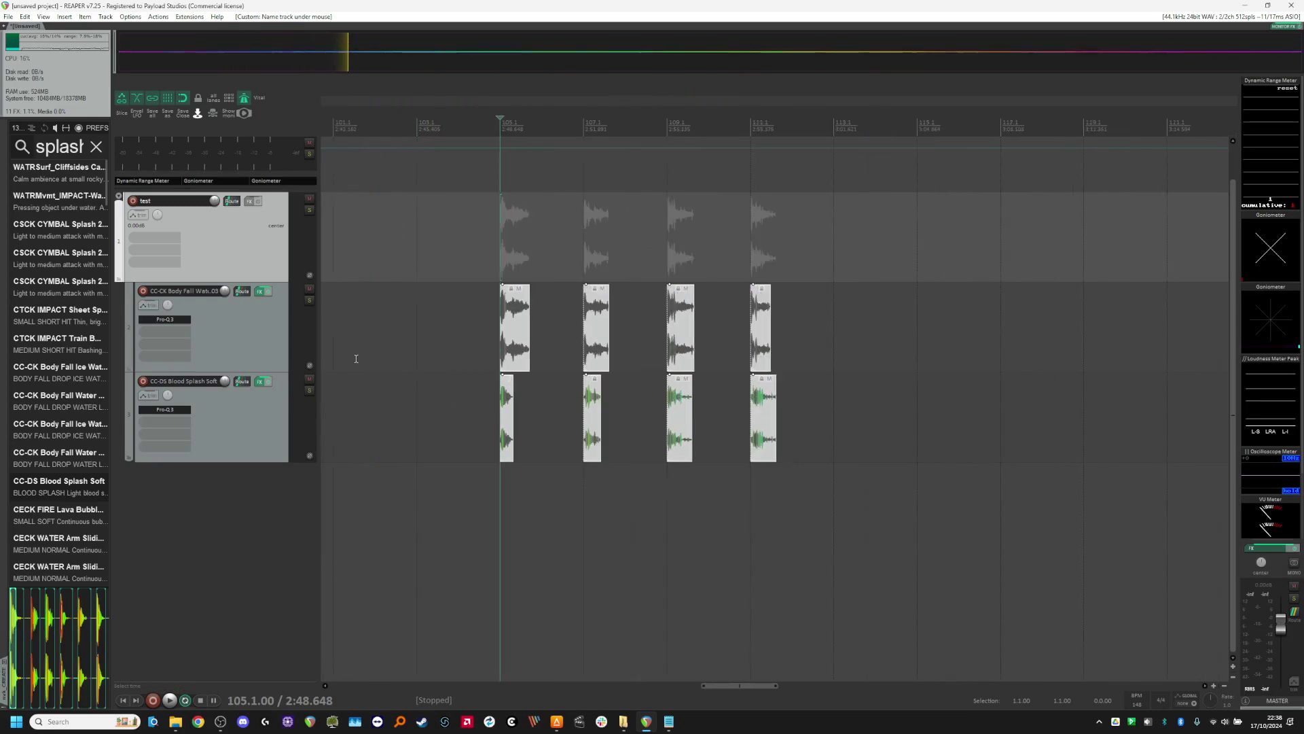
{"action": "scroll", "coordinate": [646, 413], "scroll_direction": "up", "scroll_amount": 2}
{"action": "scroll", "coordinate": [646, 414], "scroll_direction": "down", "scroll_amount": 1}
{"action": "scroll", "coordinate": [625, 407], "scroll_direction": "up", "scroll_amount": 1}
{"action": "scroll", "coordinate": [579, 403], "scroll_direction": "down", "scroll_amount": 1}
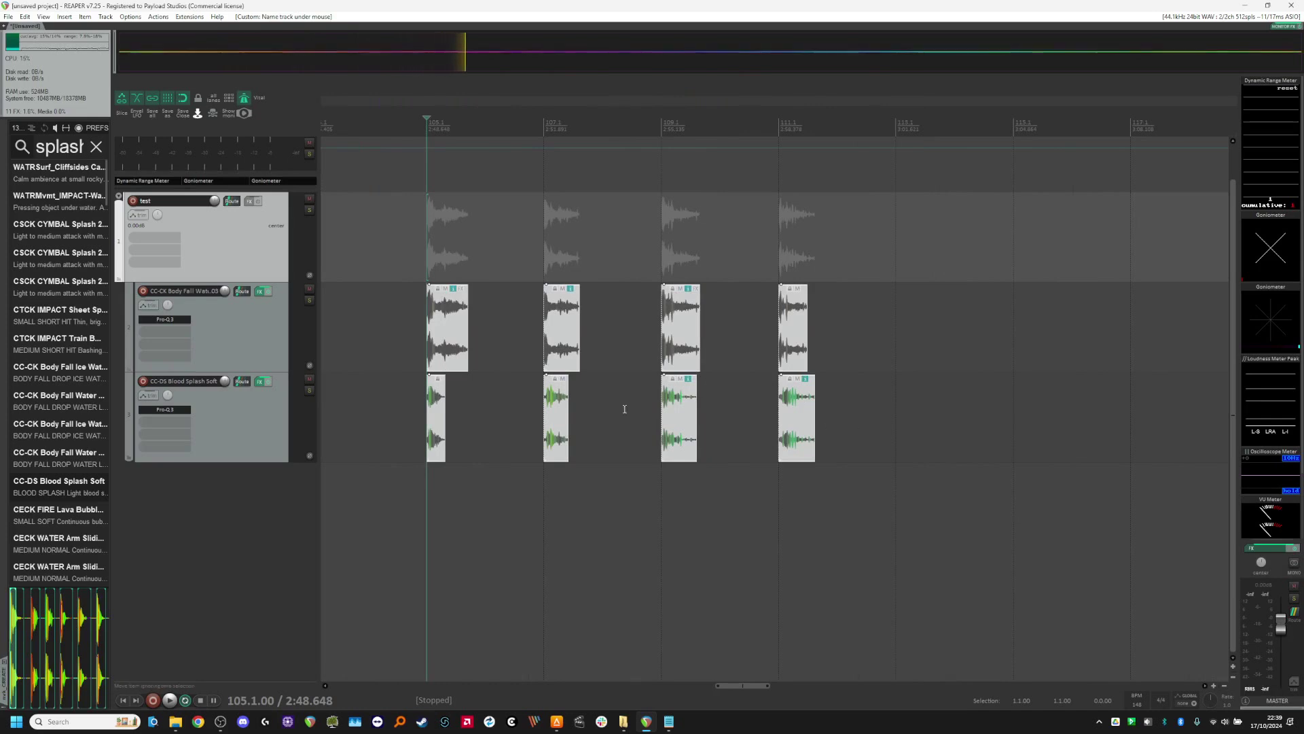
Step: Undo the track naming, folder nesting, alignment and splitting, back to the two original unsplit items
{"action": "mouse_move", "coordinate": [467, 350]}
{"action": "left_mouse_down"}
{"action": "mouse_move", "coordinate": [505, 351]}
{"action": "mouse_move", "coordinate": [480, 349]}
{"action": "left_mouse_up"}
{"action": "key", "text": "ctrl+z"}
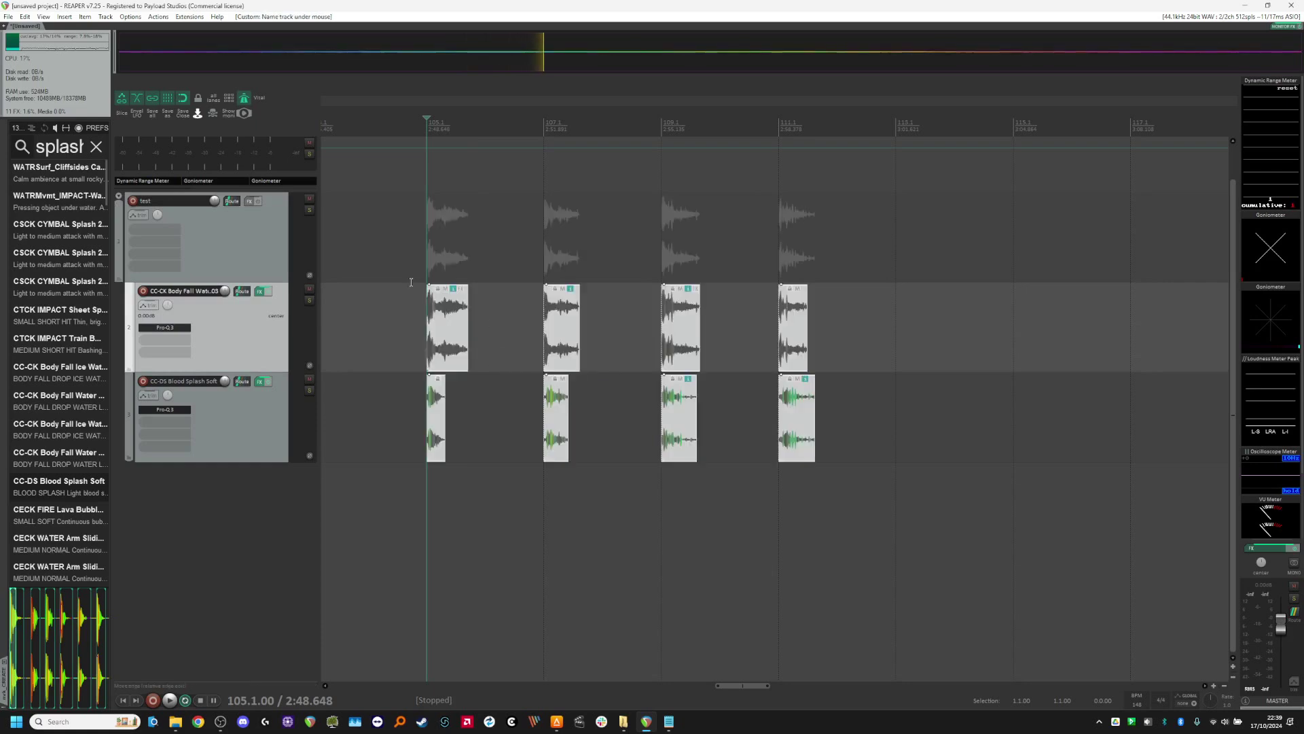
{"action": "key", "text": "ctrl+z"}
{"action": "key", "text": "ctrl+z"}
{"action": "key", "text": "ctrl+z"}
{"action": "key", "text": "ctrl+z"}
{"action": "key", "text": "ctrl+z"}
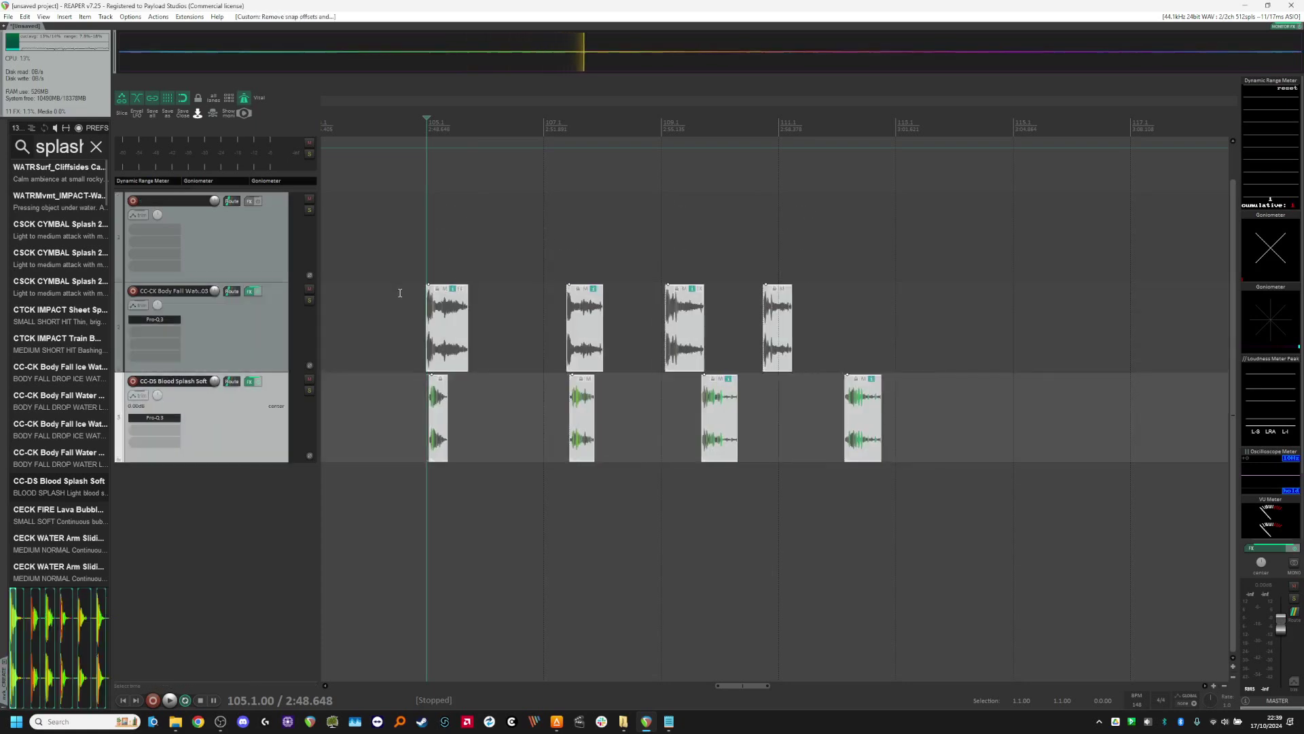
{"action": "key", "text": "ctrl+z"}
Step: Review the Auto Trim Split Items script settings and close them without changing anything
{"action": "left_click_drag", "start_coordinate": [479, 316], "coordinate": [667, 410]}
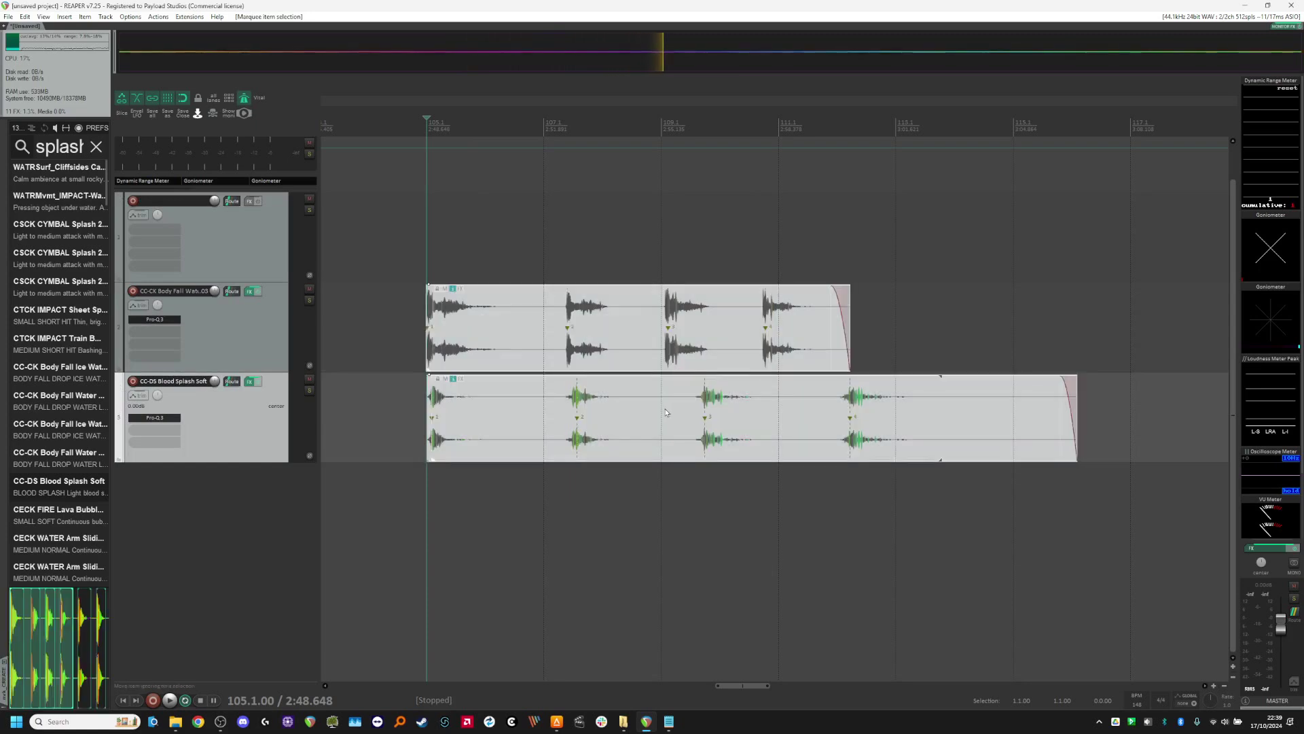
{"action": "left_click", "coordinate": [961, 339]}
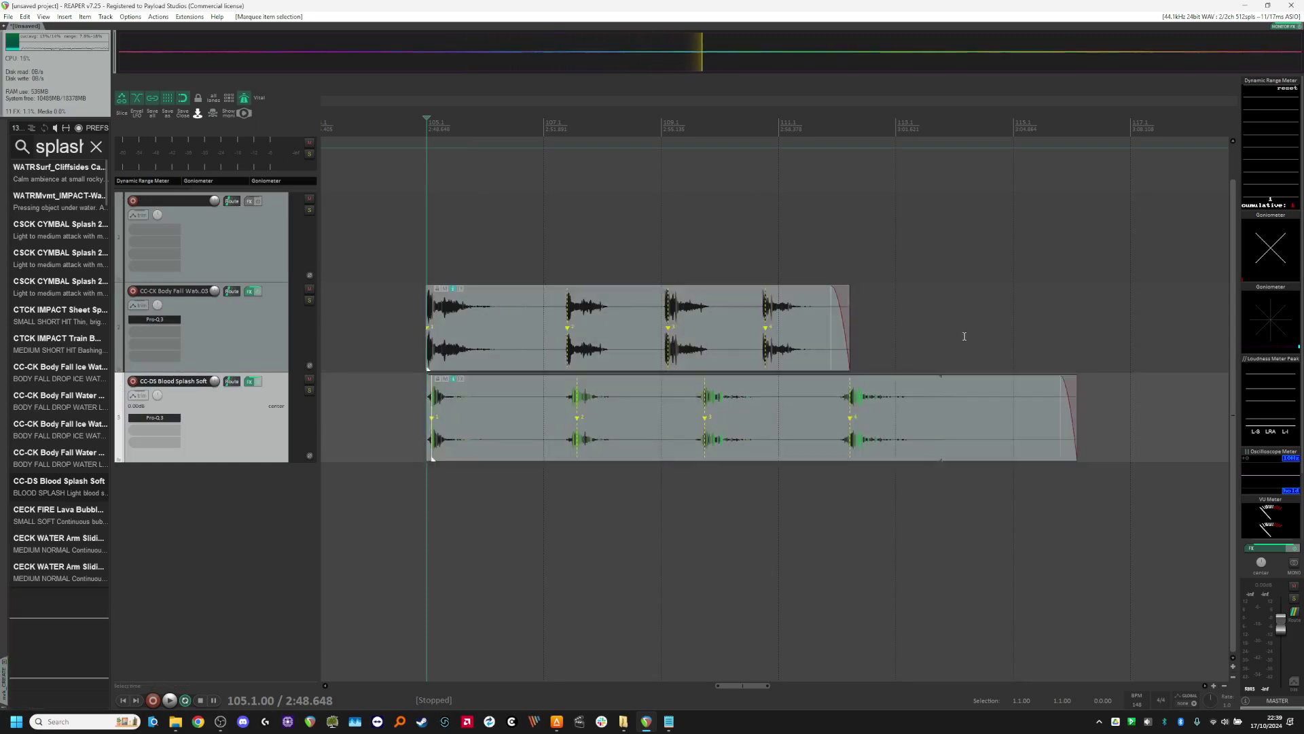
{"action": "key", "text": "alt+s"}
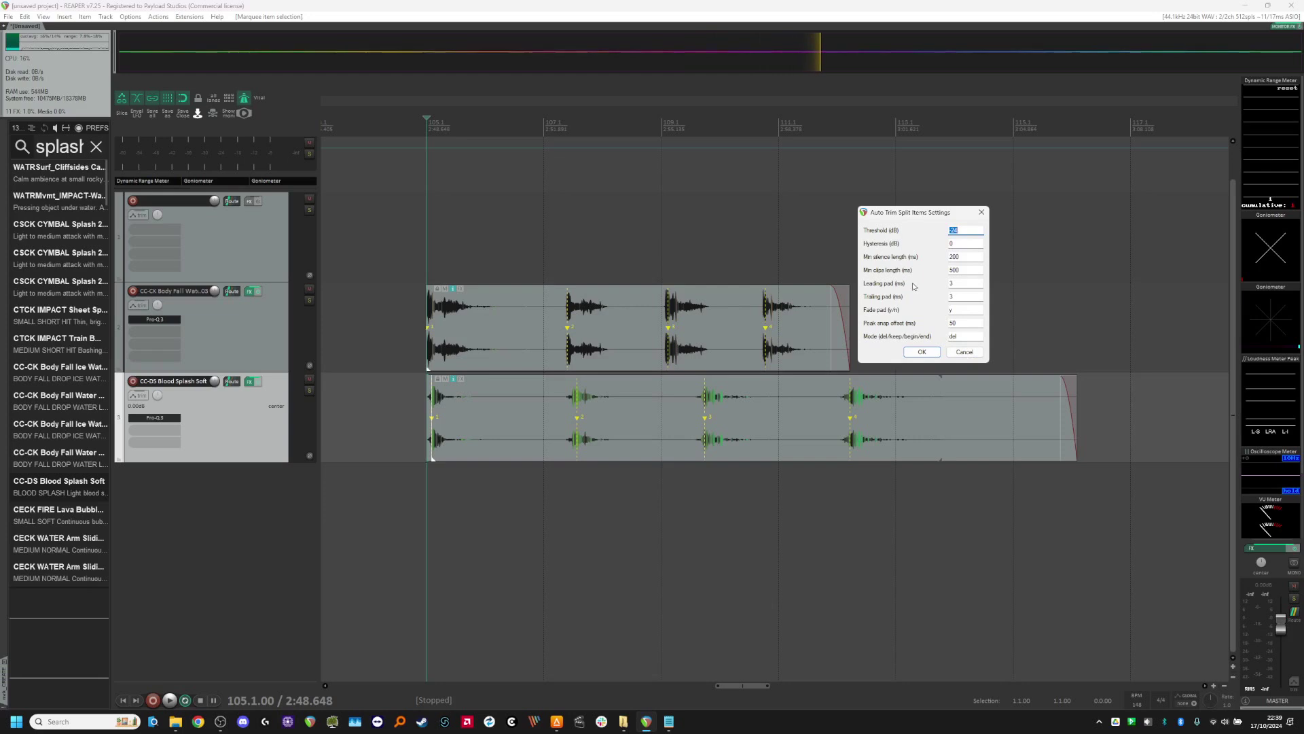
{"action": "left_click", "coordinate": [959, 353]}
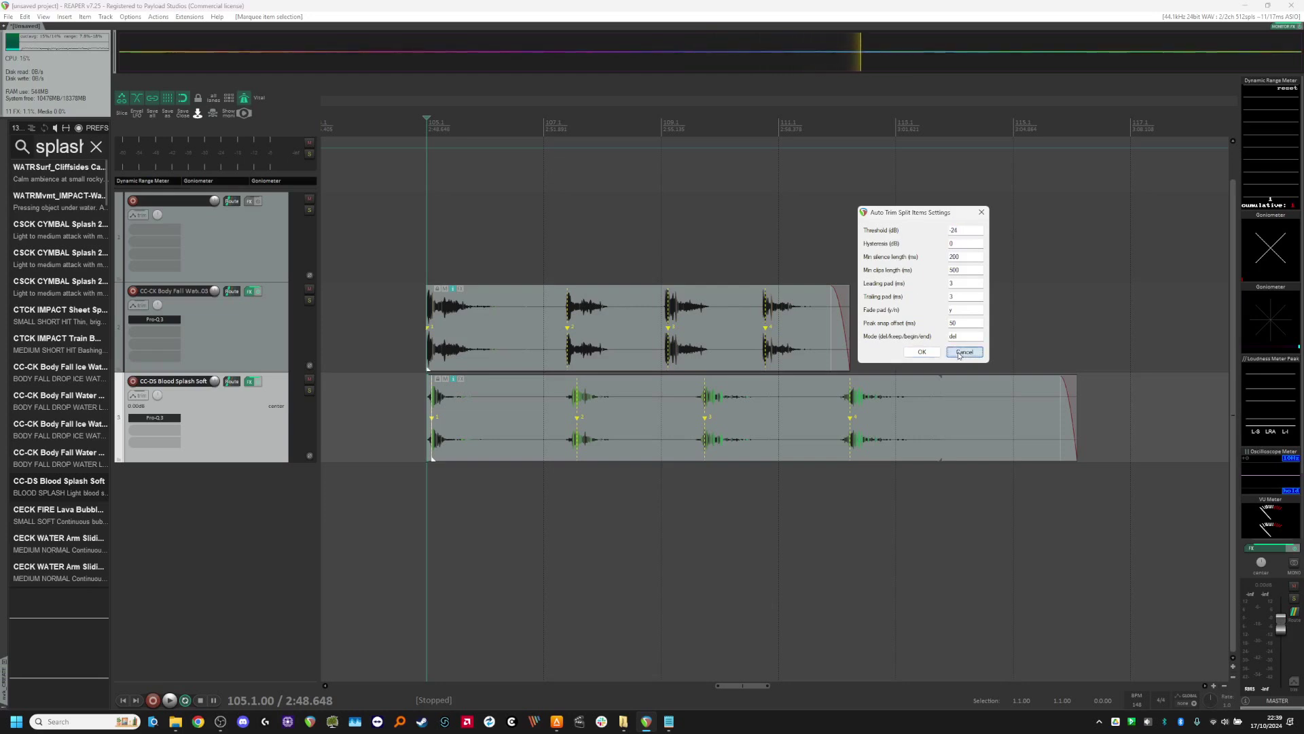
Step: Find the custom action assigned to NUM DIVIDE, review the script inside "Auto split trim and reposition", and close without saving changes
{"action": "key", "text": "shift+slash"}
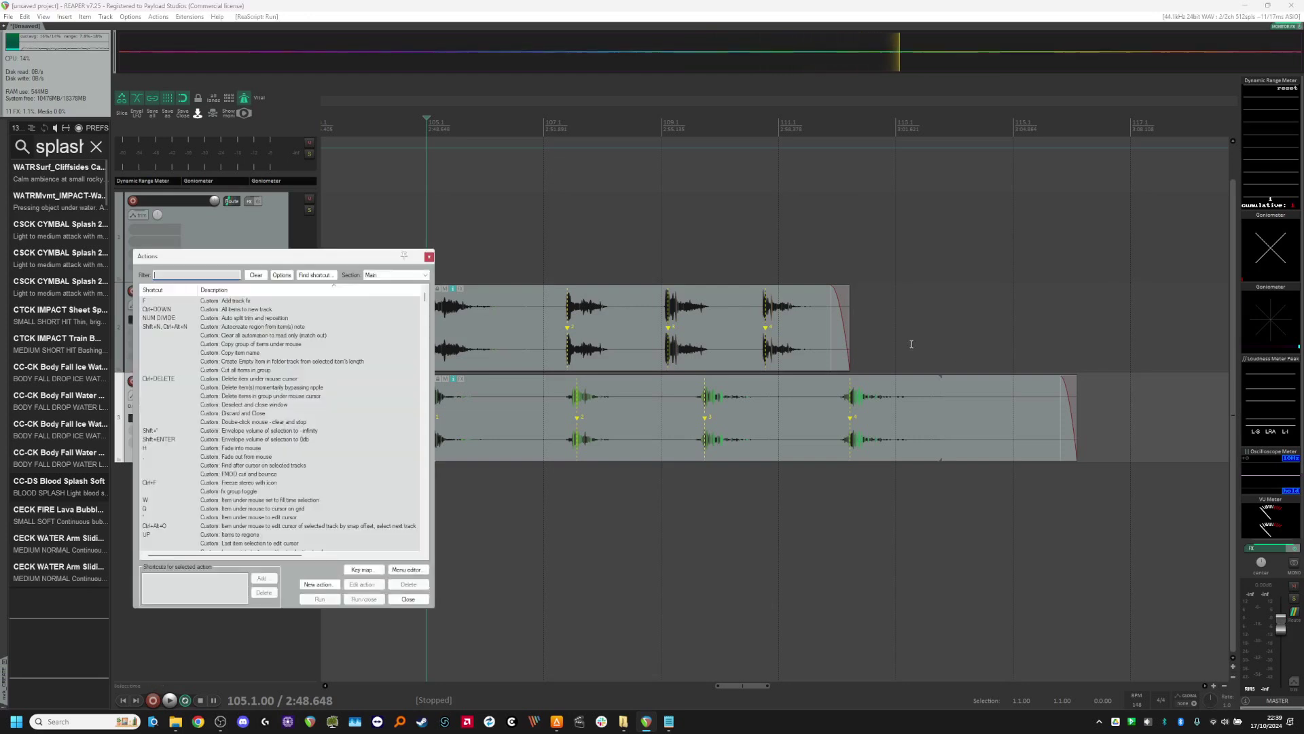
{"action": "left_click", "coordinate": [318, 275]}
{"action": "key", "text": "KP_Divide"}
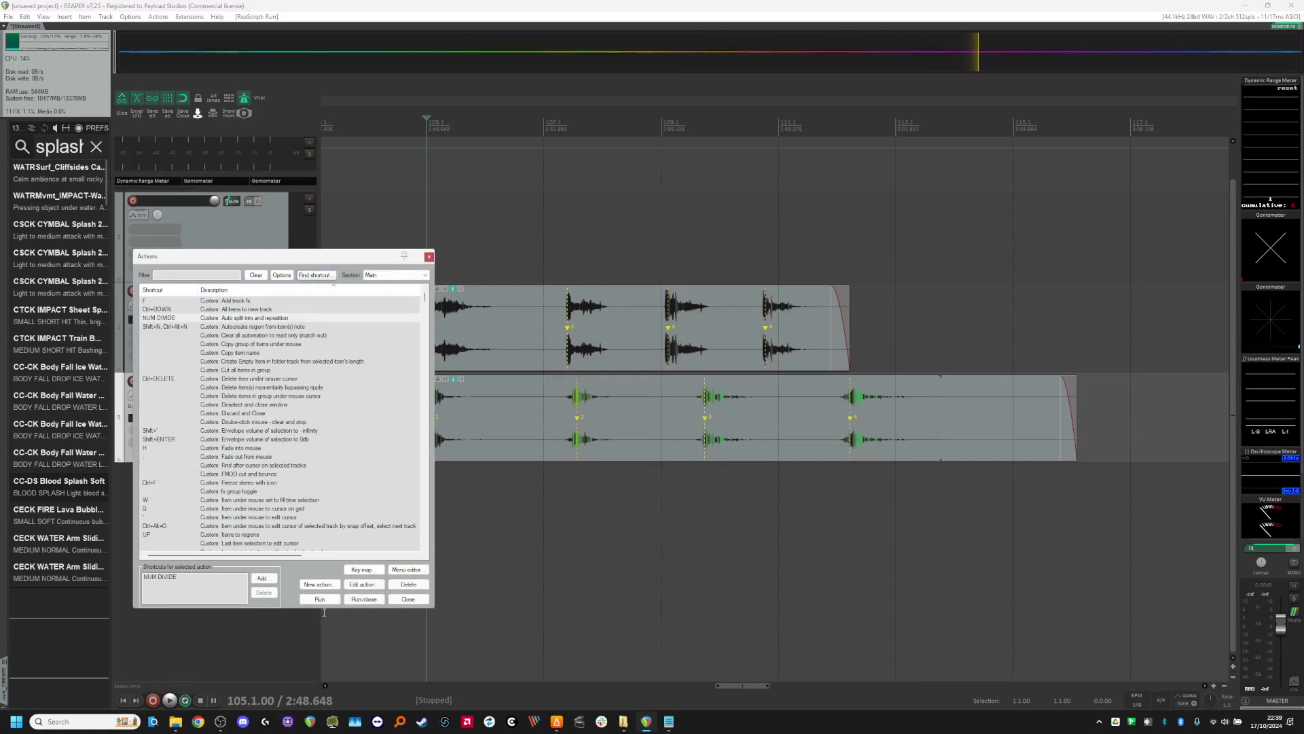
{"action": "left_click", "coordinate": [362, 584]}
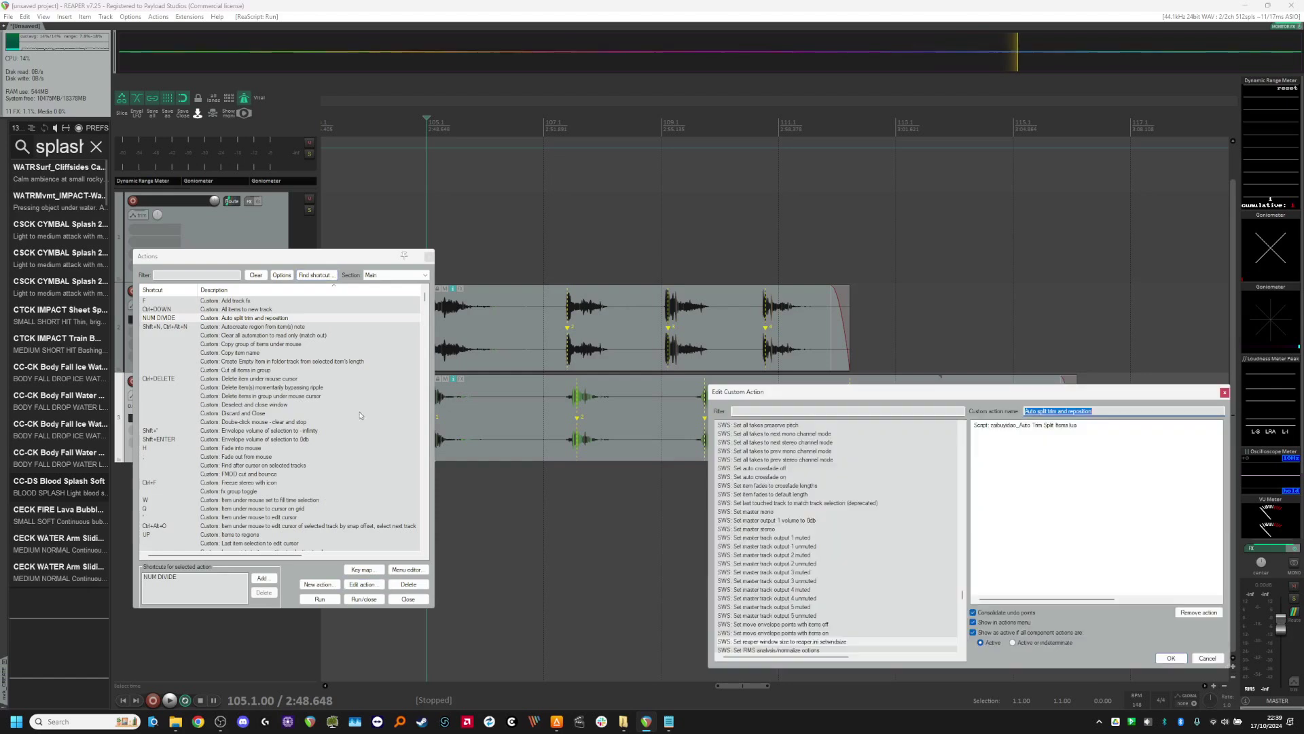
{"action": "left_click_drag", "start_coordinate": [885, 396], "coordinate": [245, 384]}
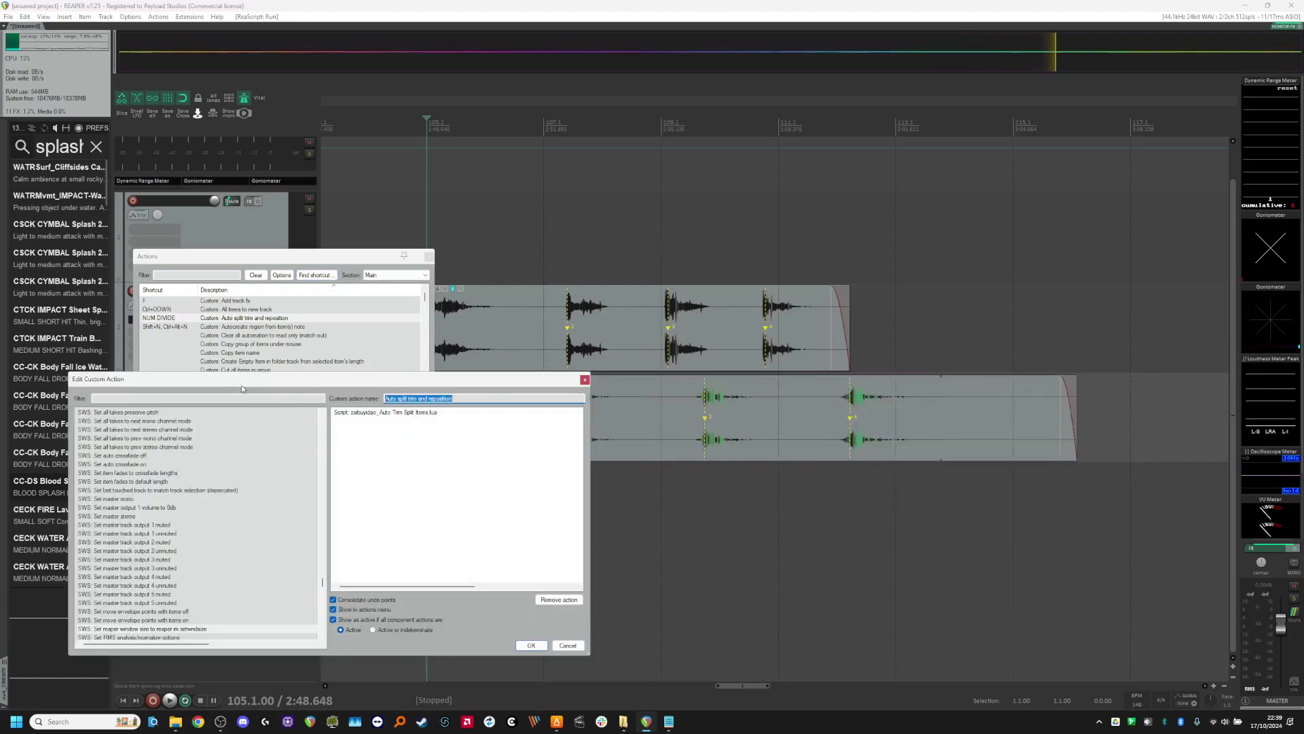
{"action": "left_click", "coordinate": [392, 430]}
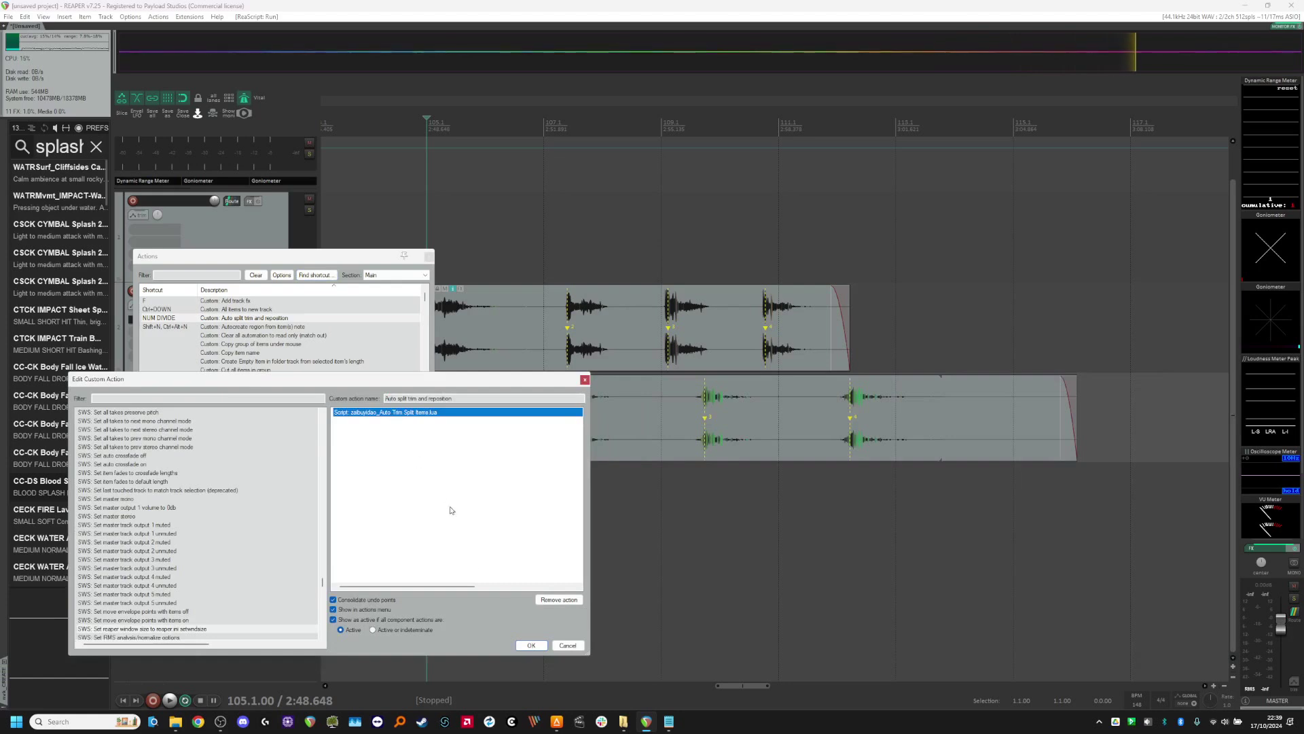
{"action": "left_click", "coordinate": [557, 646]}
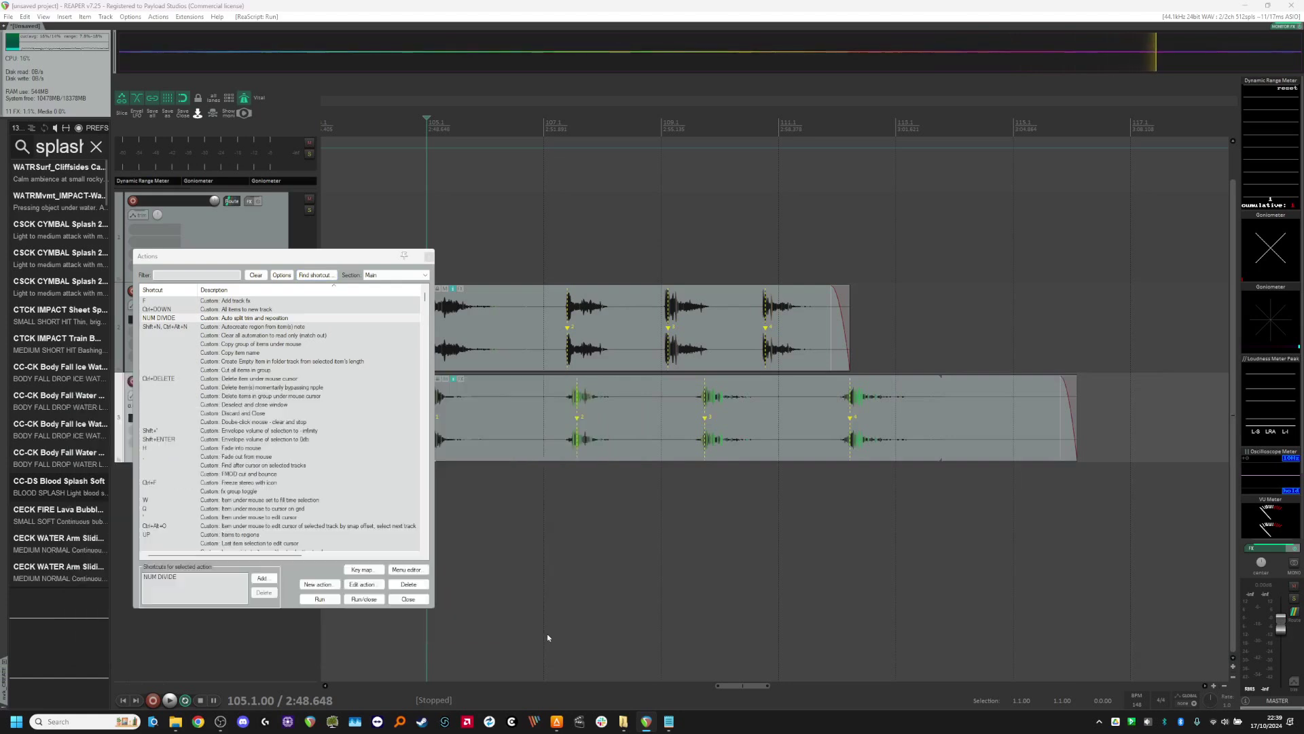
{"action": "left_click", "coordinate": [408, 599]}
Step: Split both long items at a -24 dB threshold, removing silences over 200 ms, and remove the pieces' snap offsets
{"action": "left_click_drag", "start_coordinate": [473, 322], "coordinate": [706, 411]}
{"action": "key", "text": "d"}
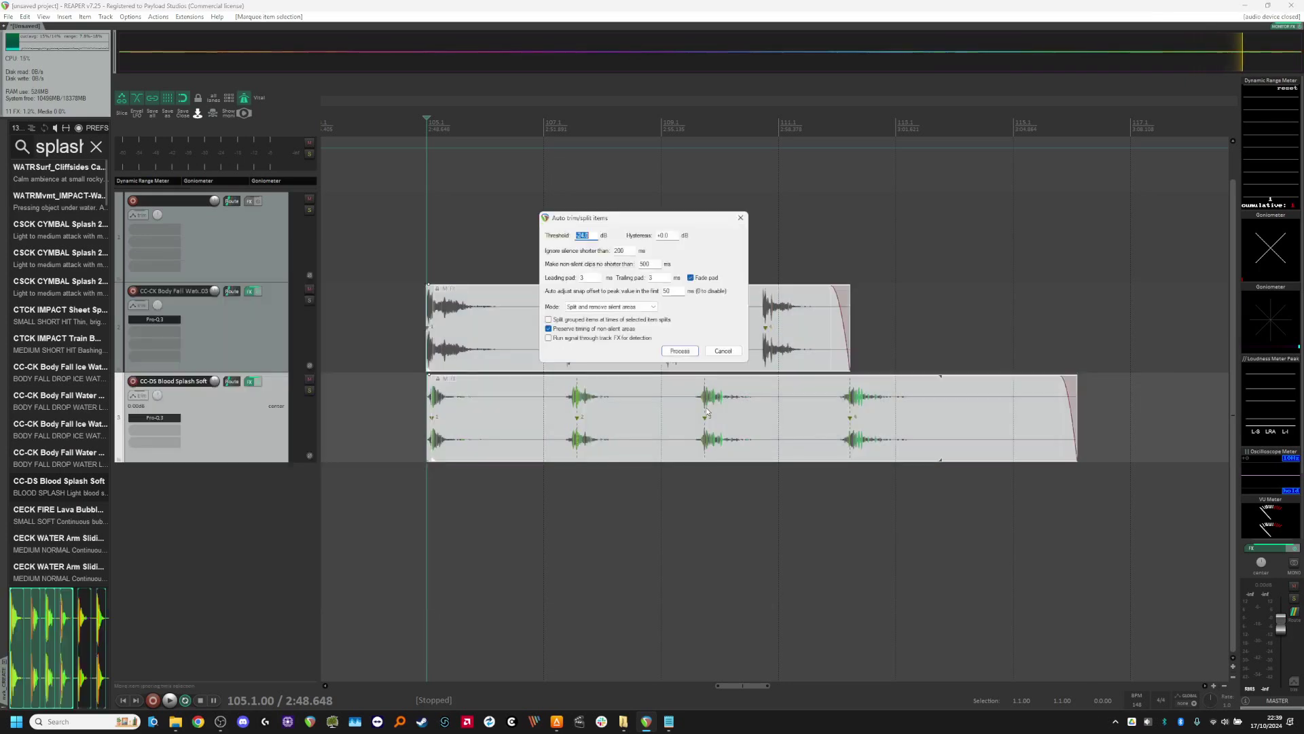
{"action": "key", "text": "Return"}
{"action": "scroll", "coordinate": [677, 369], "scroll_direction": "up", "scroll_amount": 10}
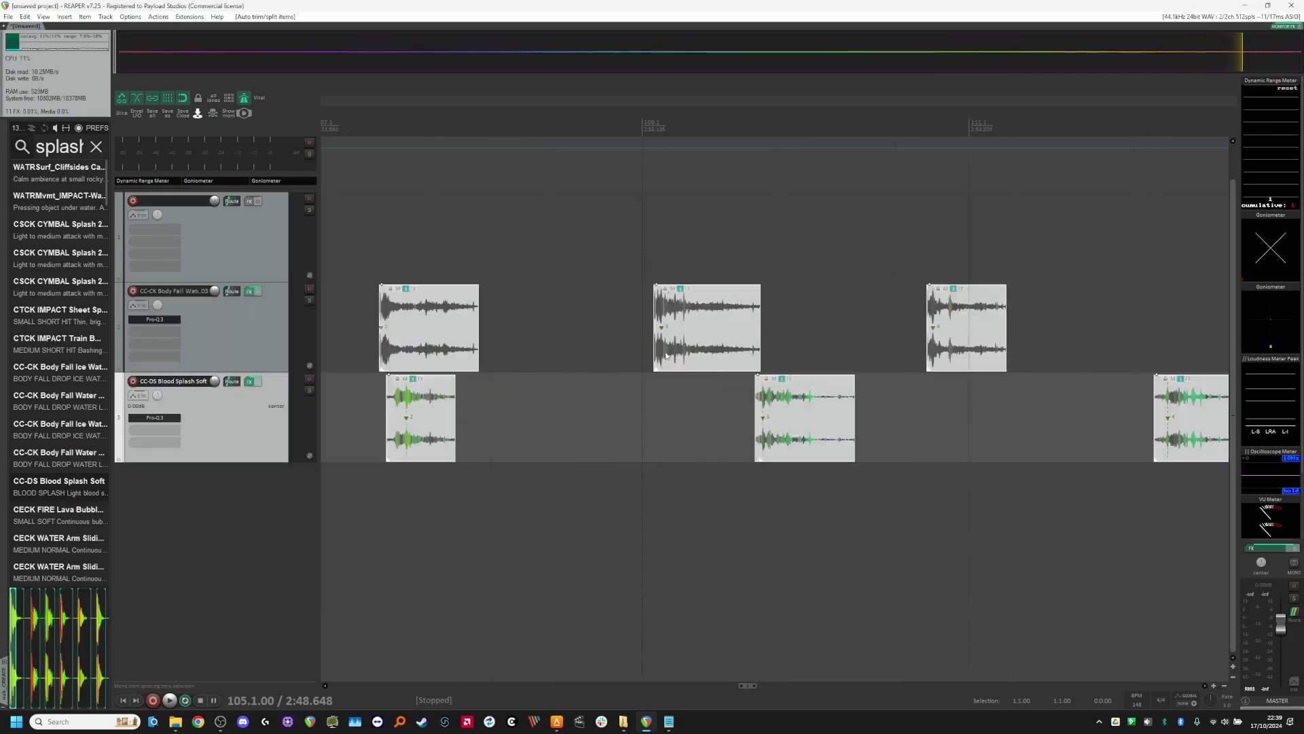
{"action": "scroll", "coordinate": [679, 335], "scroll_direction": "up", "scroll_amount": 2}
{"action": "key", "text": "shift+d"}
Step: Examine the start and fade-in of the split Body Fall Water pieces close up
{"action": "scroll", "coordinate": [708, 348], "scroll_direction": "down", "scroll_amount": 3}
{"action": "scroll", "coordinate": [699, 372], "scroll_direction": "up", "scroll_amount": 3}
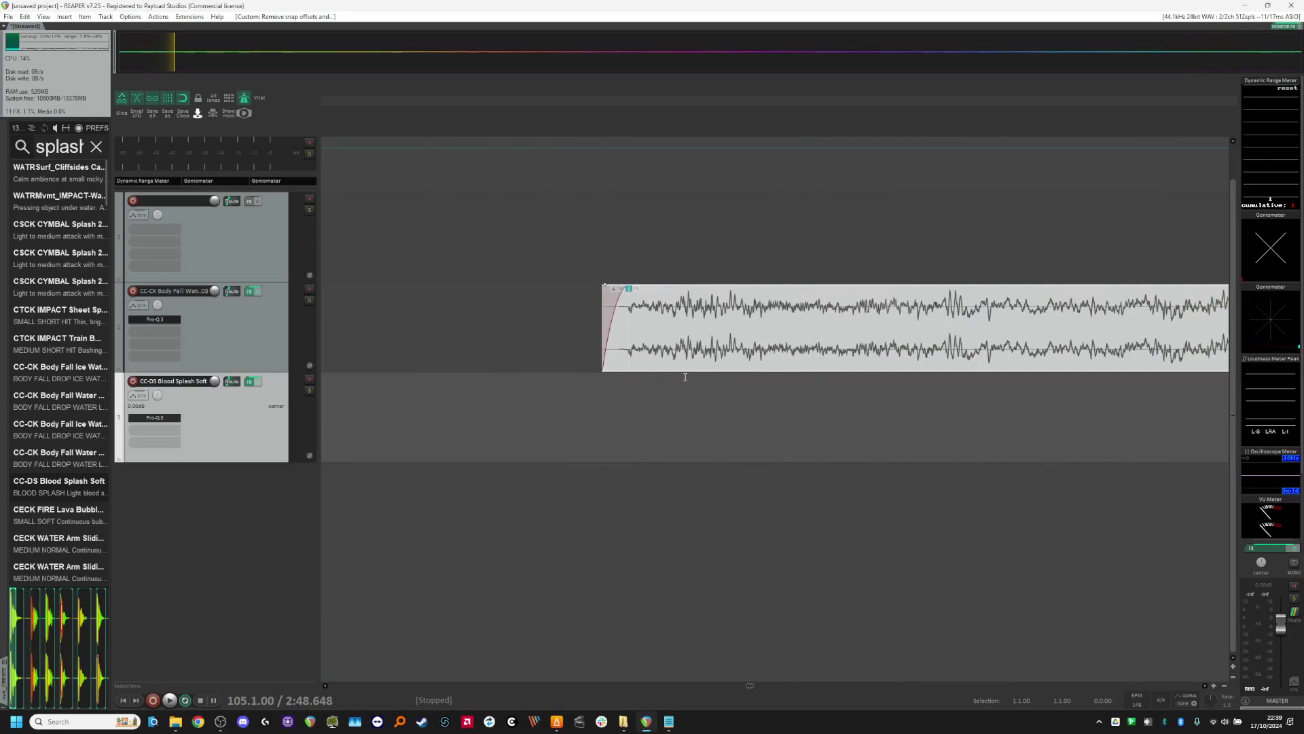
{"action": "scroll", "coordinate": [688, 373], "scroll_direction": "down", "scroll_amount": 2}
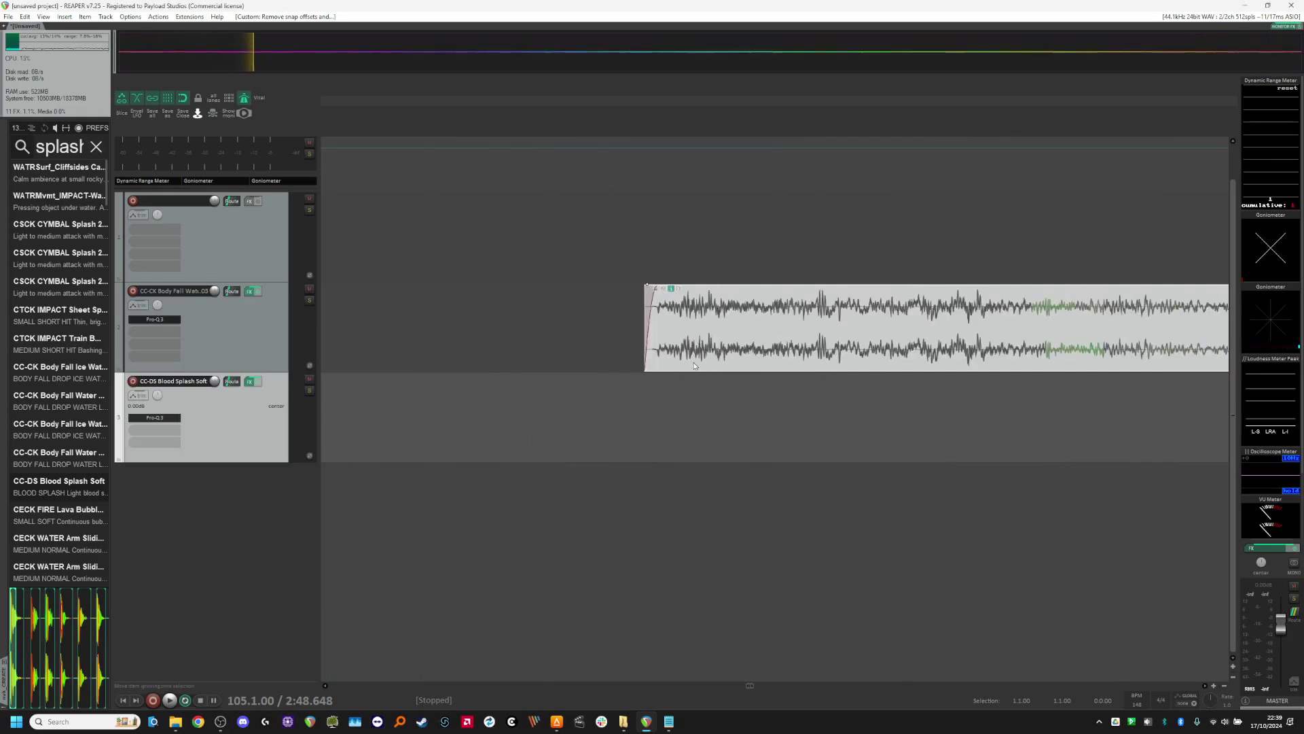
{"action": "scroll", "coordinate": [695, 368], "scroll_direction": "up", "scroll_amount": 2}
{"action": "scroll", "coordinate": [706, 324], "scroll_direction": "up", "scroll_amount": 3}
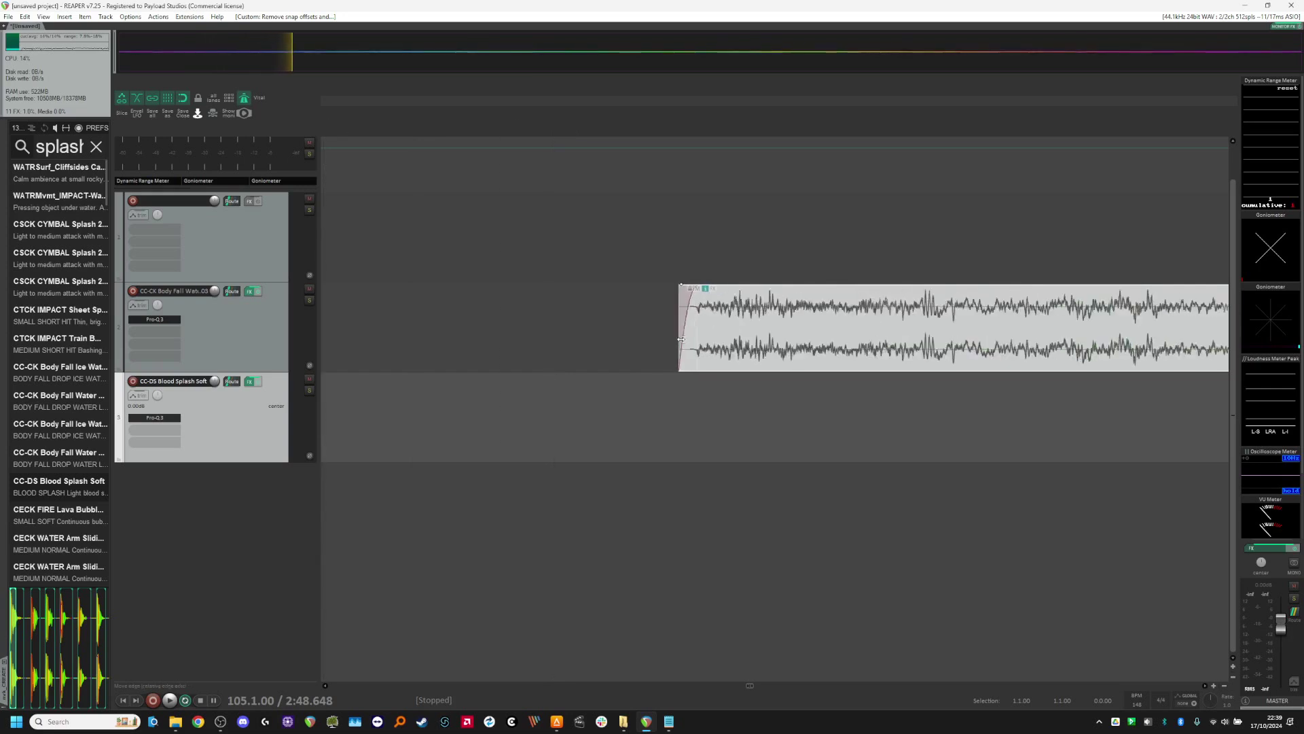
{"action": "scroll", "coordinate": [672, 307], "scroll_direction": "up", "scroll_amount": 3}
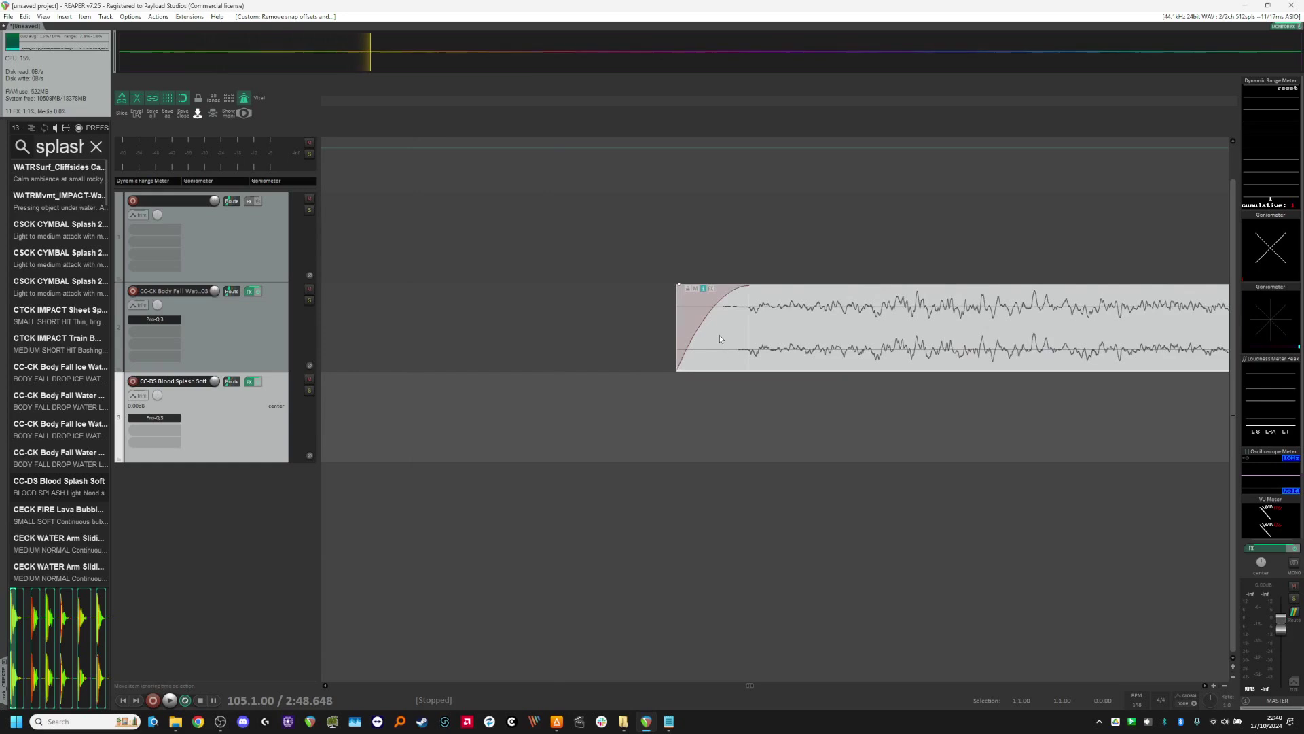
{"action": "scroll", "coordinate": [672, 353], "scroll_direction": "down", "scroll_amount": 4}
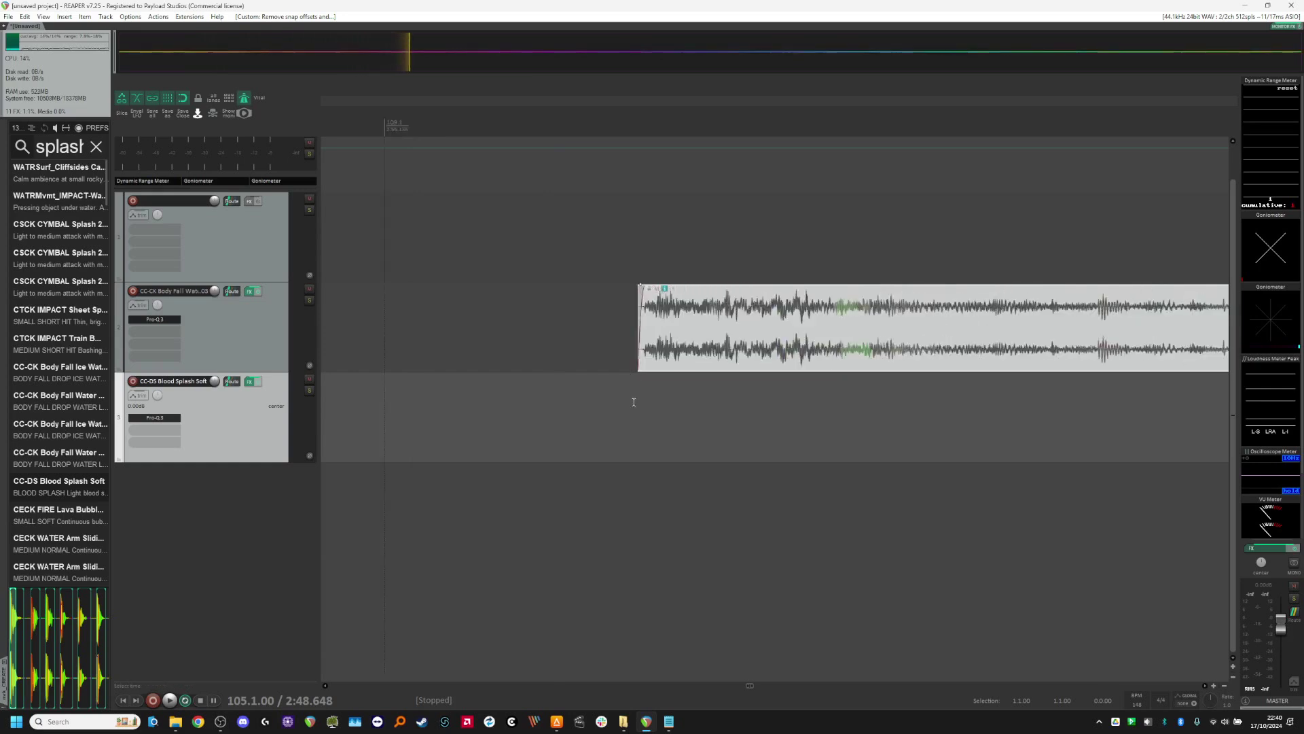
Step: Quantize the start positions of all split pieces on both tracks to the grid and select the last Blood Splash piece
{"action": "scroll", "coordinate": [811, 417], "scroll_direction": "down", "scroll_amount": 6}
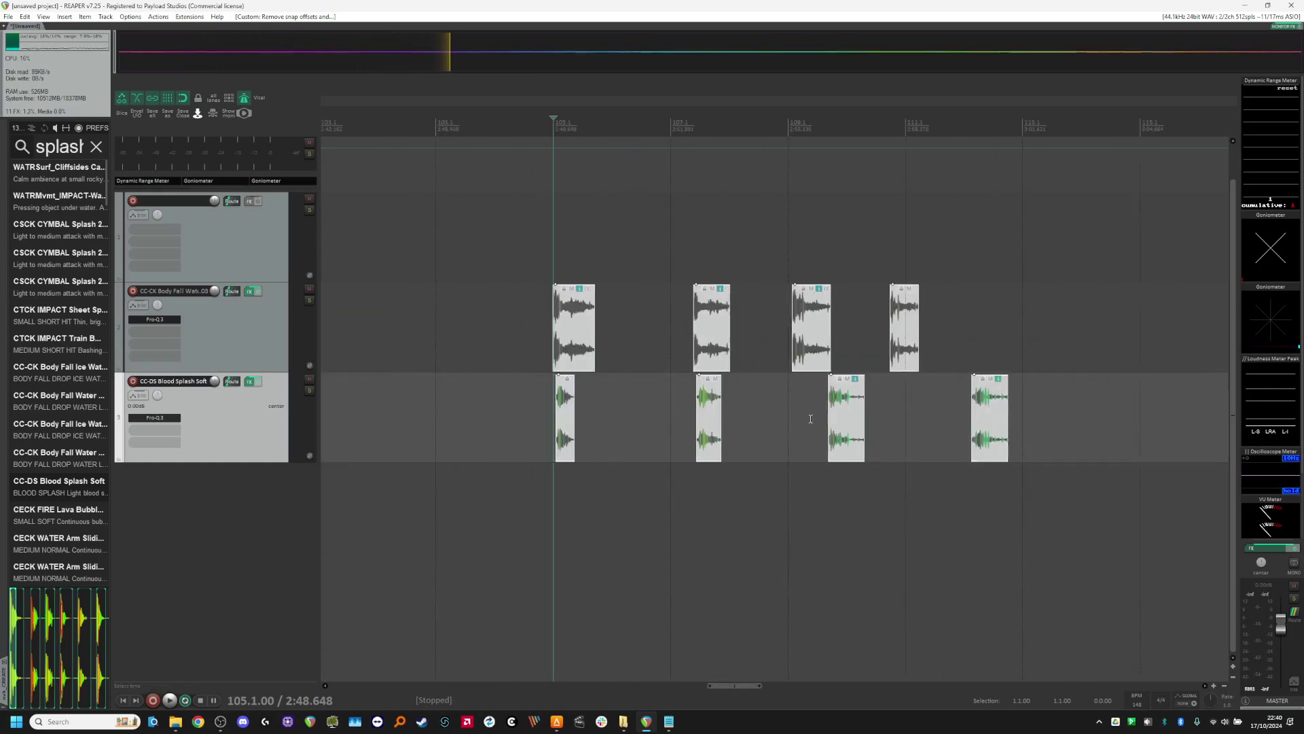
{"action": "key", "text": "q"}
{"action": "mouse_move", "coordinate": [930, 417]}
{"action": "left_mouse_down"}
{"action": "mouse_move", "coordinate": [1047, 432]}
{"action": "mouse_move", "coordinate": [923, 417]}
{"action": "left_mouse_up"}
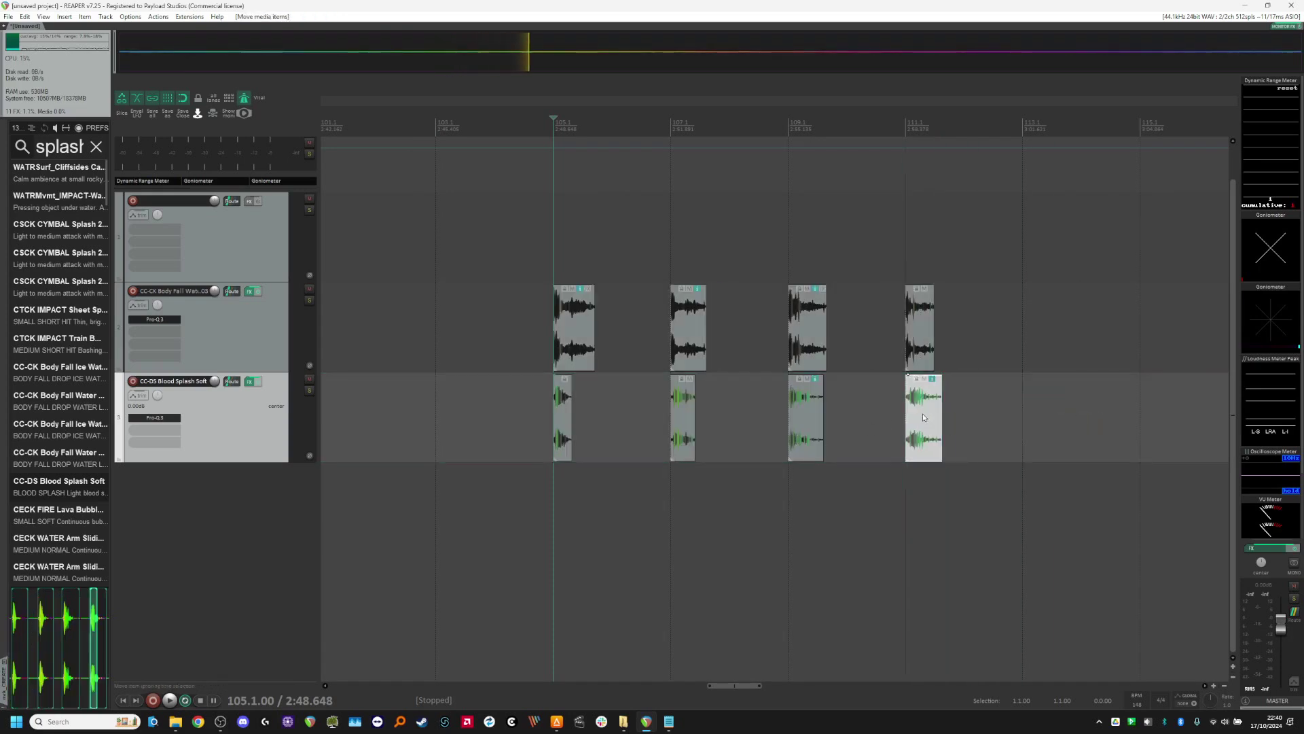
Step: Look up which action is assigned to the LEFT shortcut in the Main section of the action list
{"action": "key", "text": "shift+slash"}
{"action": "left_click", "coordinate": [315, 275]}
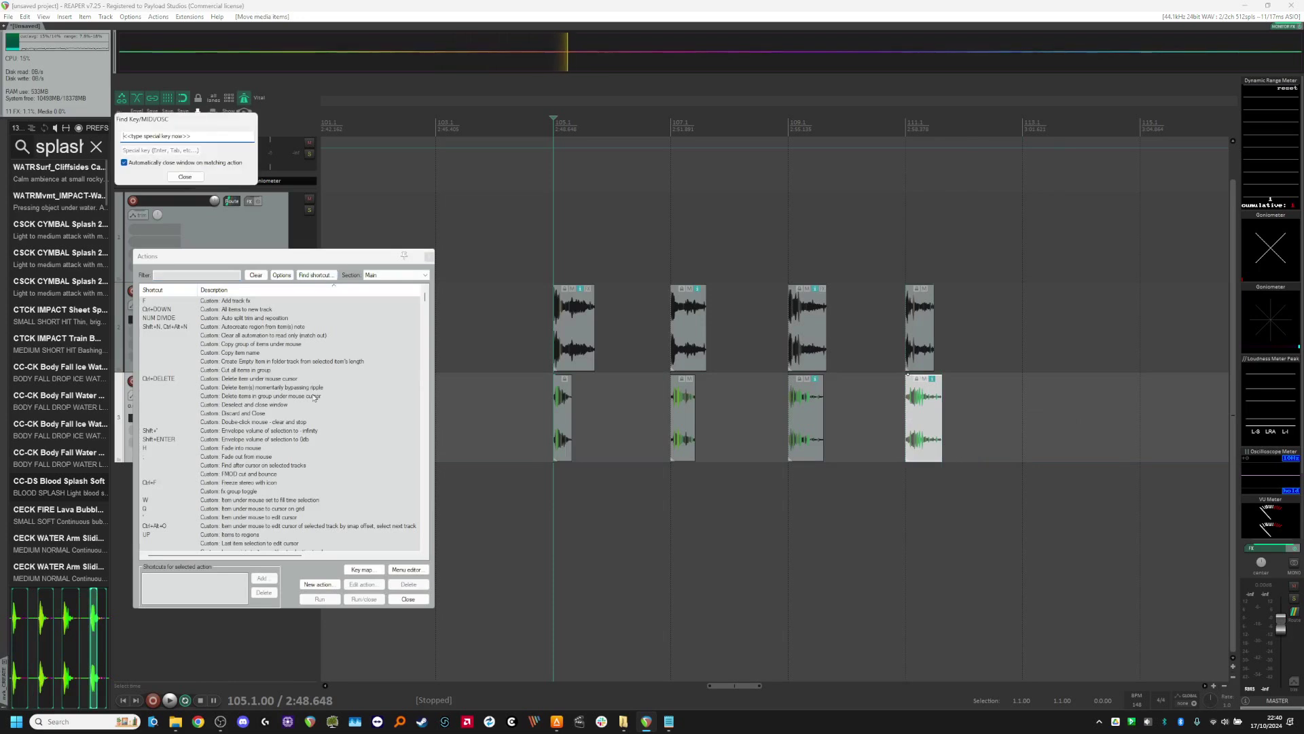
{"action": "key", "text": "Left"}
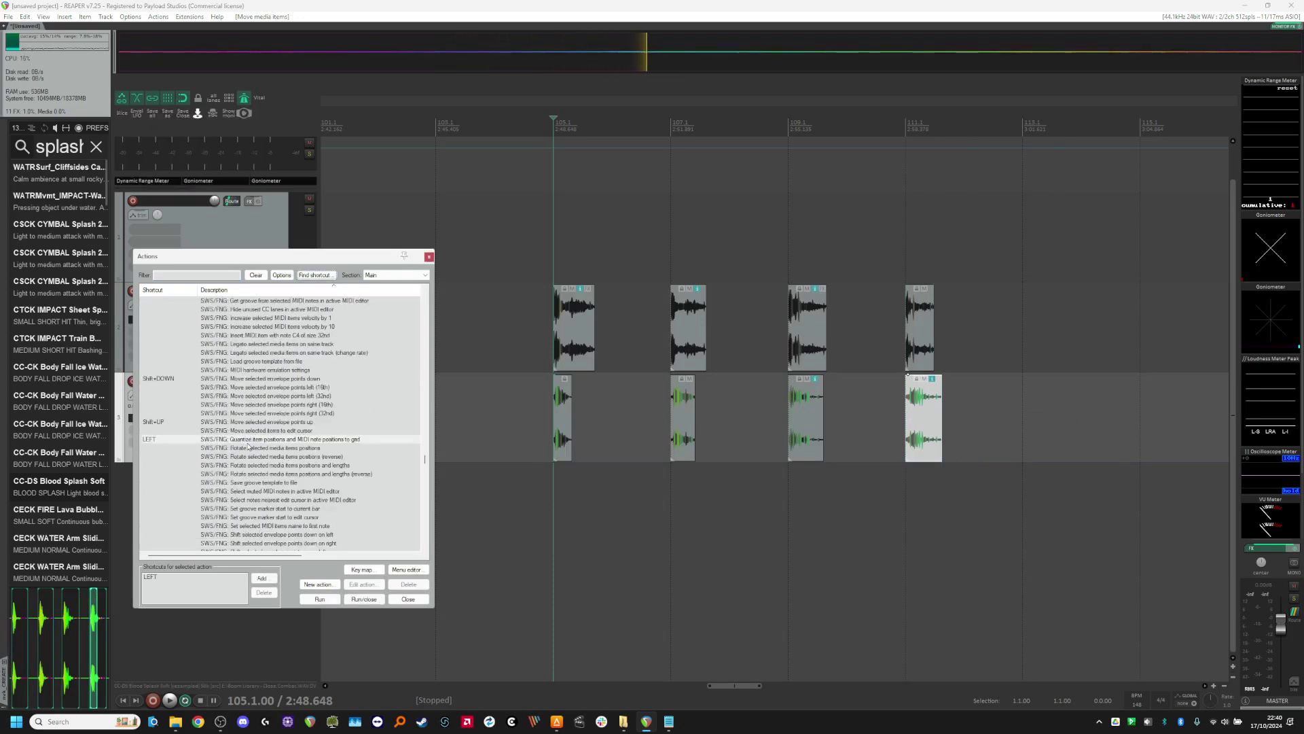
{"action": "left_click", "coordinate": [318, 584]}
{"action": "left_click", "coordinate": [345, 598]}
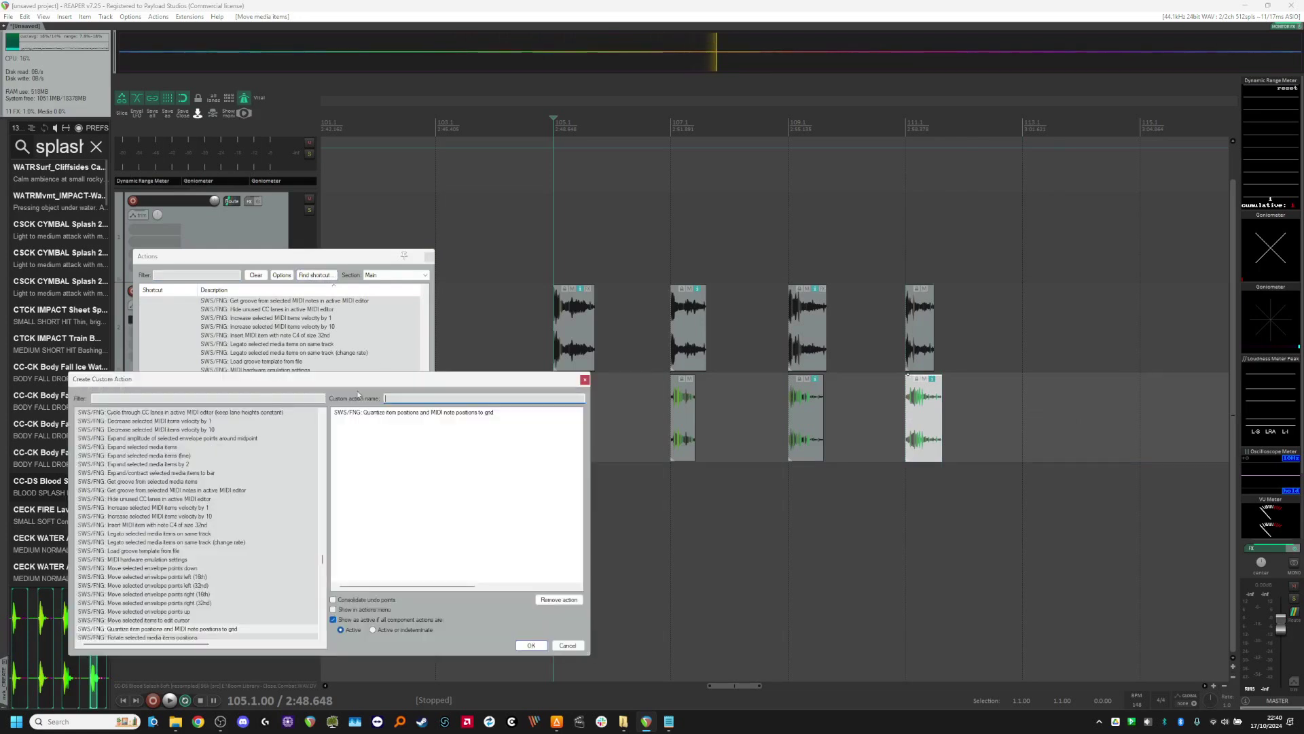
{"action": "left_click_drag", "start_coordinate": [403, 382], "coordinate": [848, 389]}
{"action": "scroll", "coordinate": [270, 425], "scroll_direction": "down", "scroll_amount": 20}
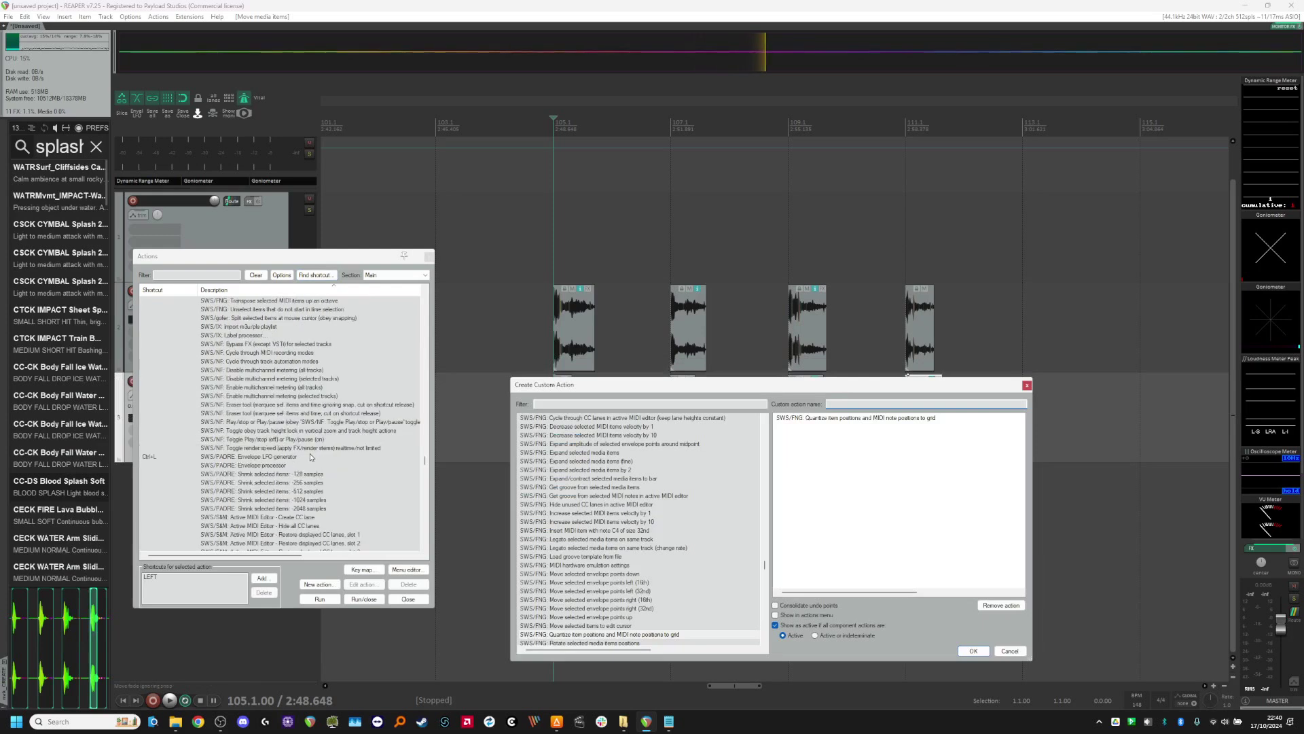
{"action": "left_click", "coordinate": [285, 387]}
{"action": "left_click", "coordinate": [384, 447]}
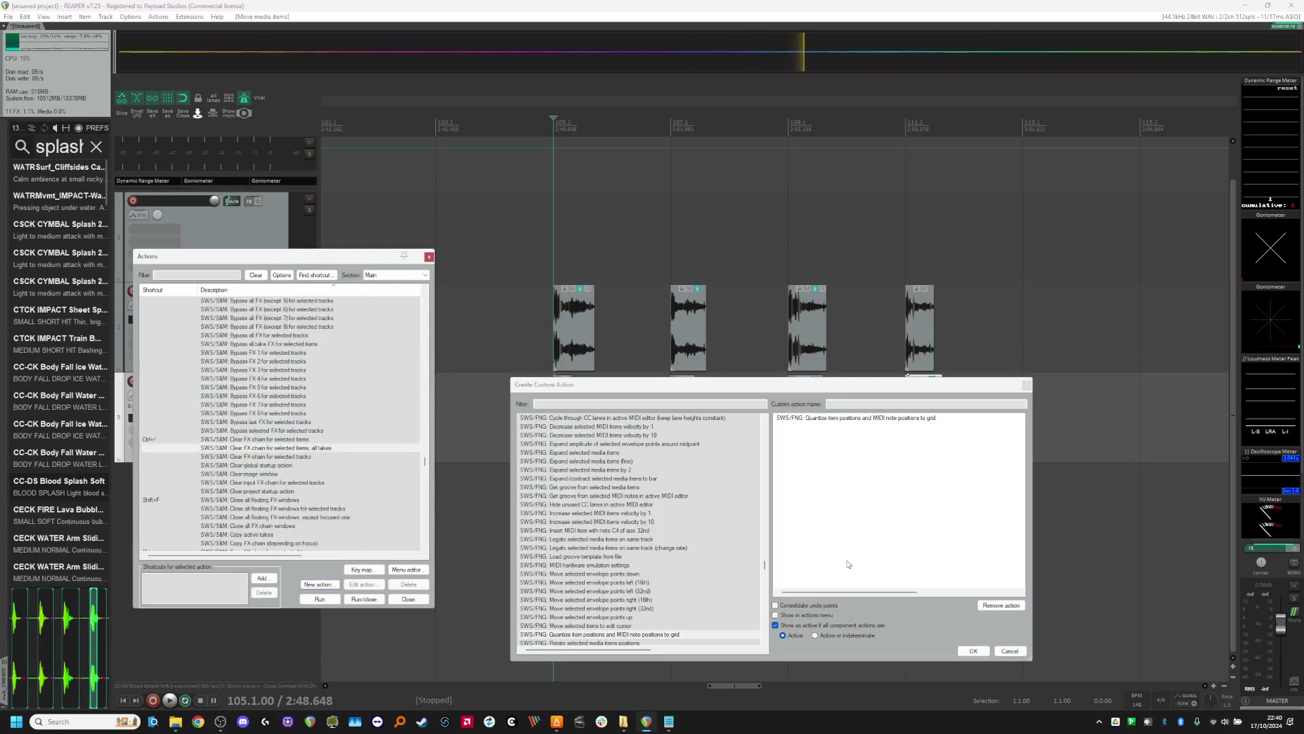
{"action": "left_click", "coordinate": [384, 439]}
{"action": "scroll", "coordinate": [305, 441], "scroll_direction": "down", "scroll_amount": 12}
{"action": "left_click", "coordinate": [1010, 651]}
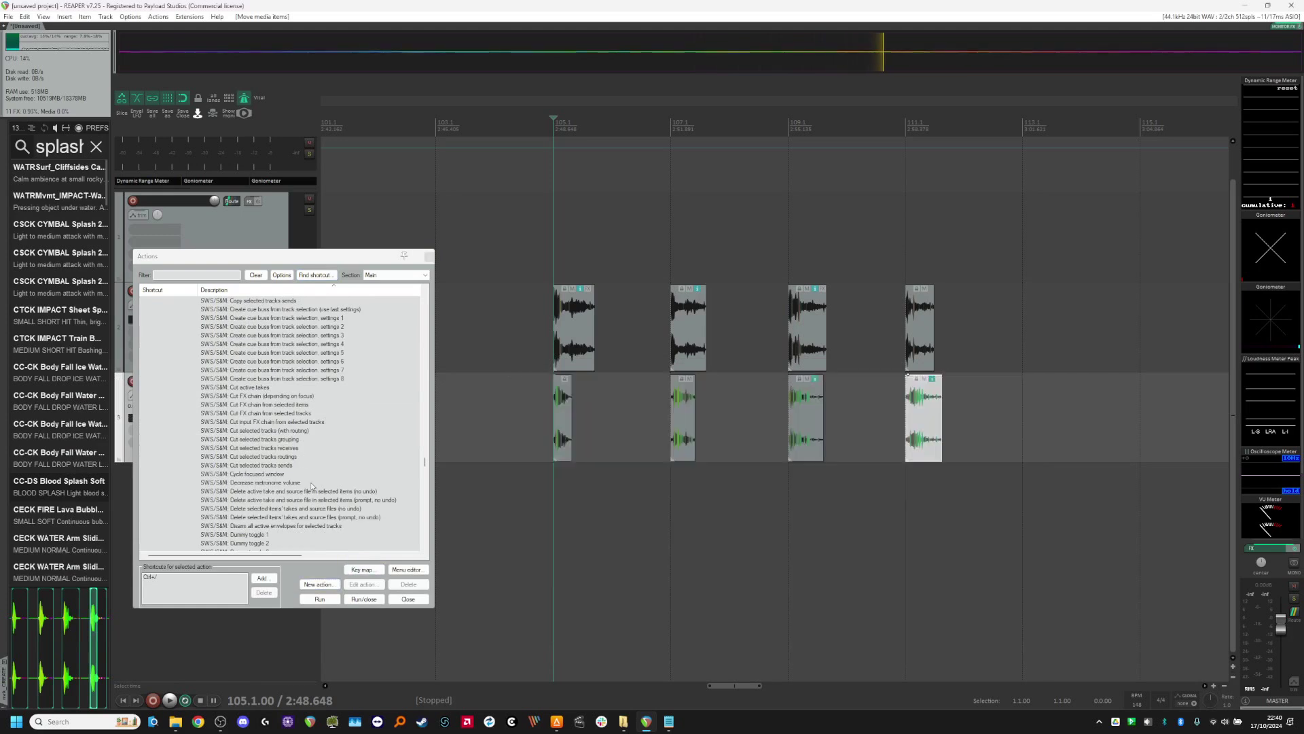
Step: Locate the SWS/FNG action for quantizing item and MIDI note positions to grid by its LEFT shortcut and highlight it
{"action": "left_click", "coordinate": [314, 274]}
{"action": "key", "text": "Left"}
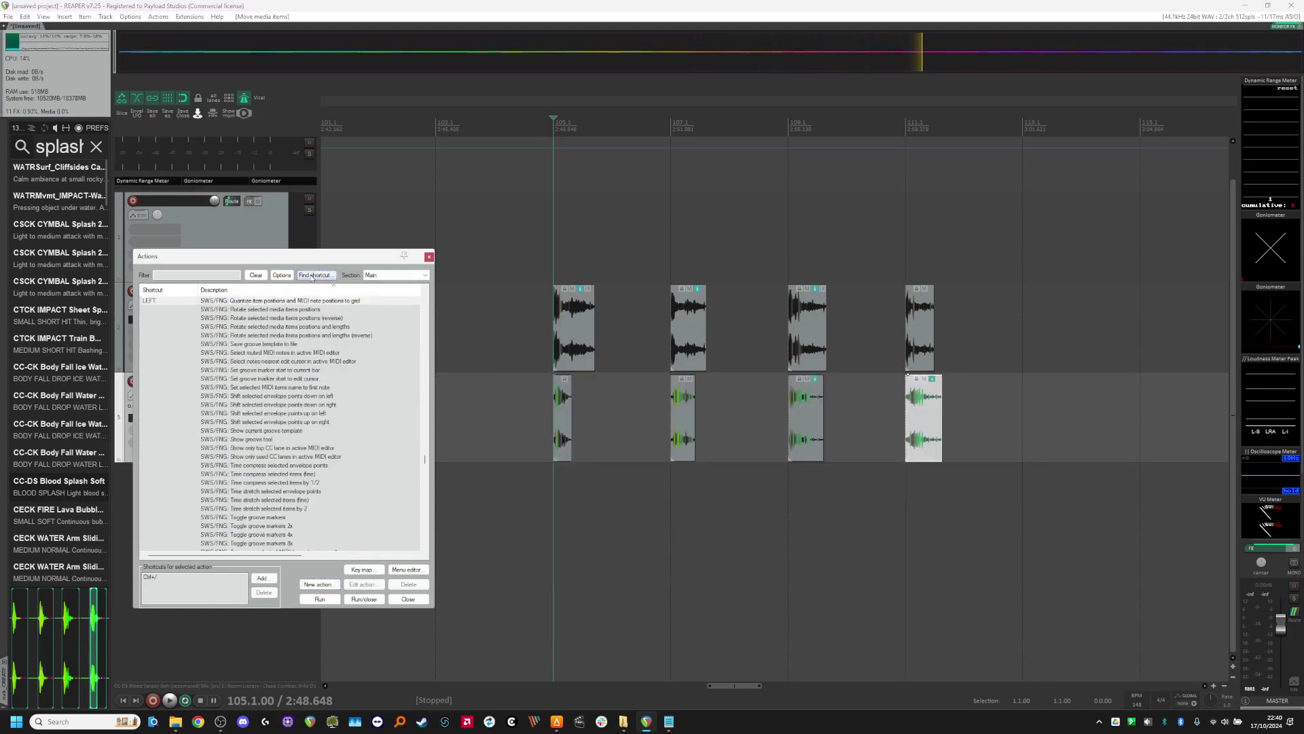
{"action": "scroll", "coordinate": [271, 400], "scroll_direction": "up", "scroll_amount": 4}
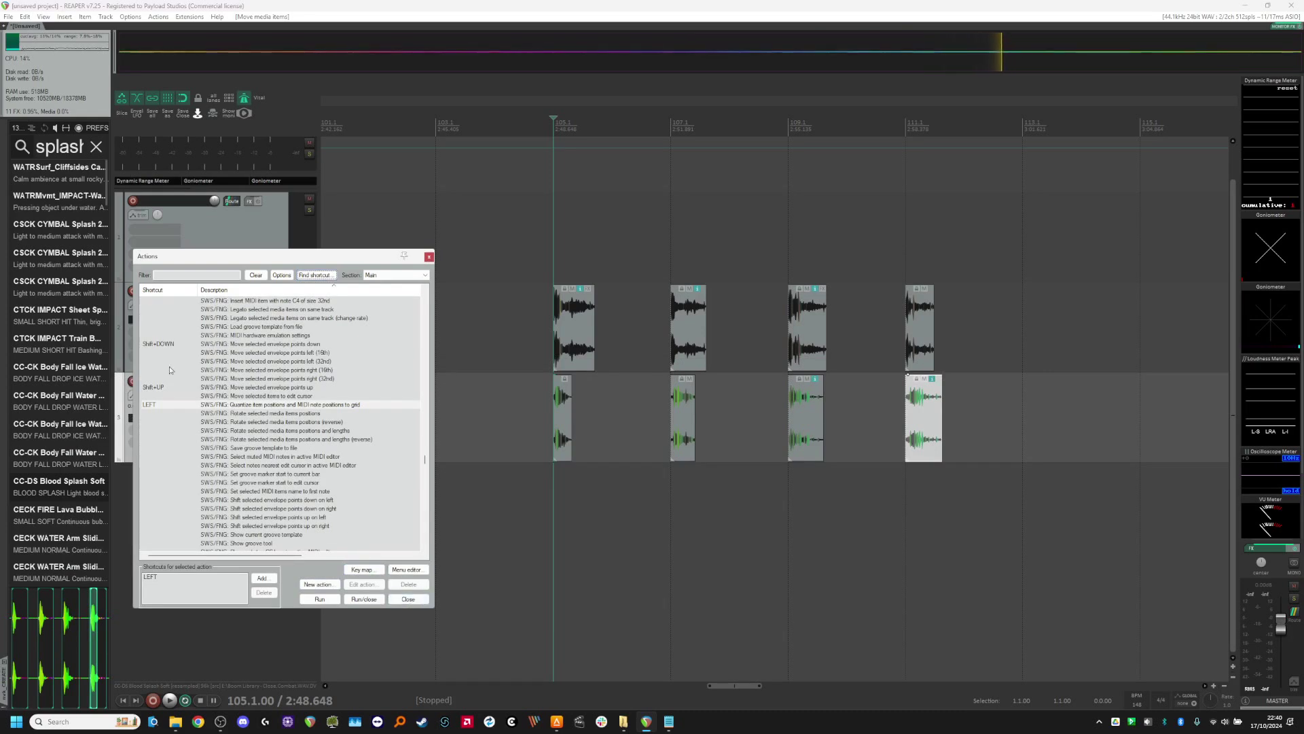
{"action": "left_click", "coordinate": [193, 275]}
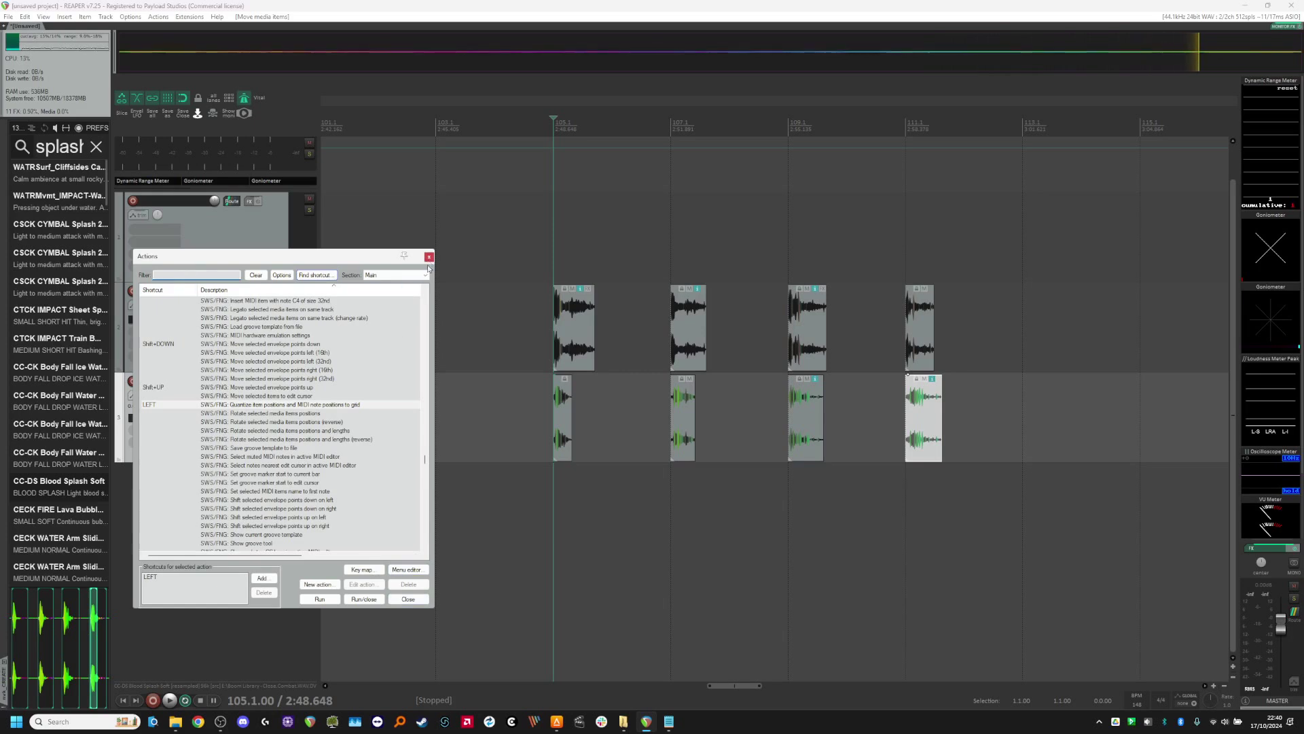
{"action": "left_click", "coordinate": [265, 457]}
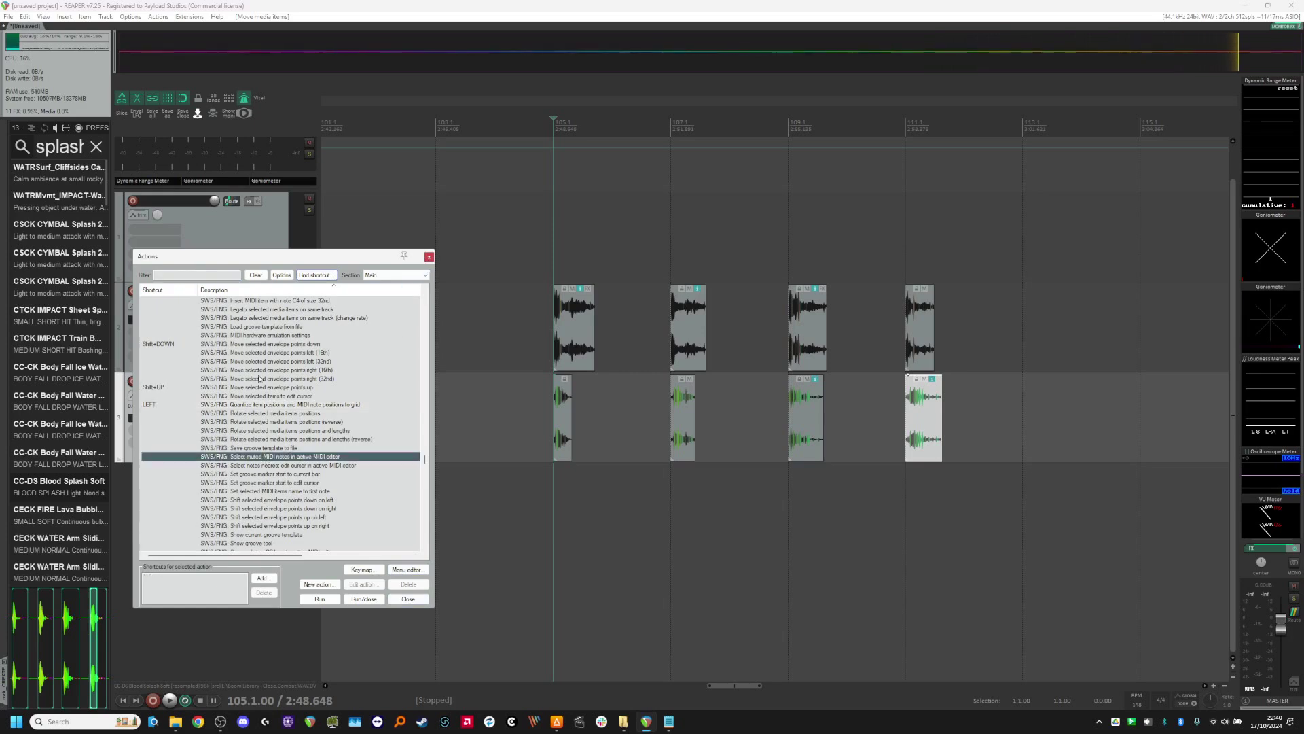
{"action": "left_click", "coordinate": [261, 344]}
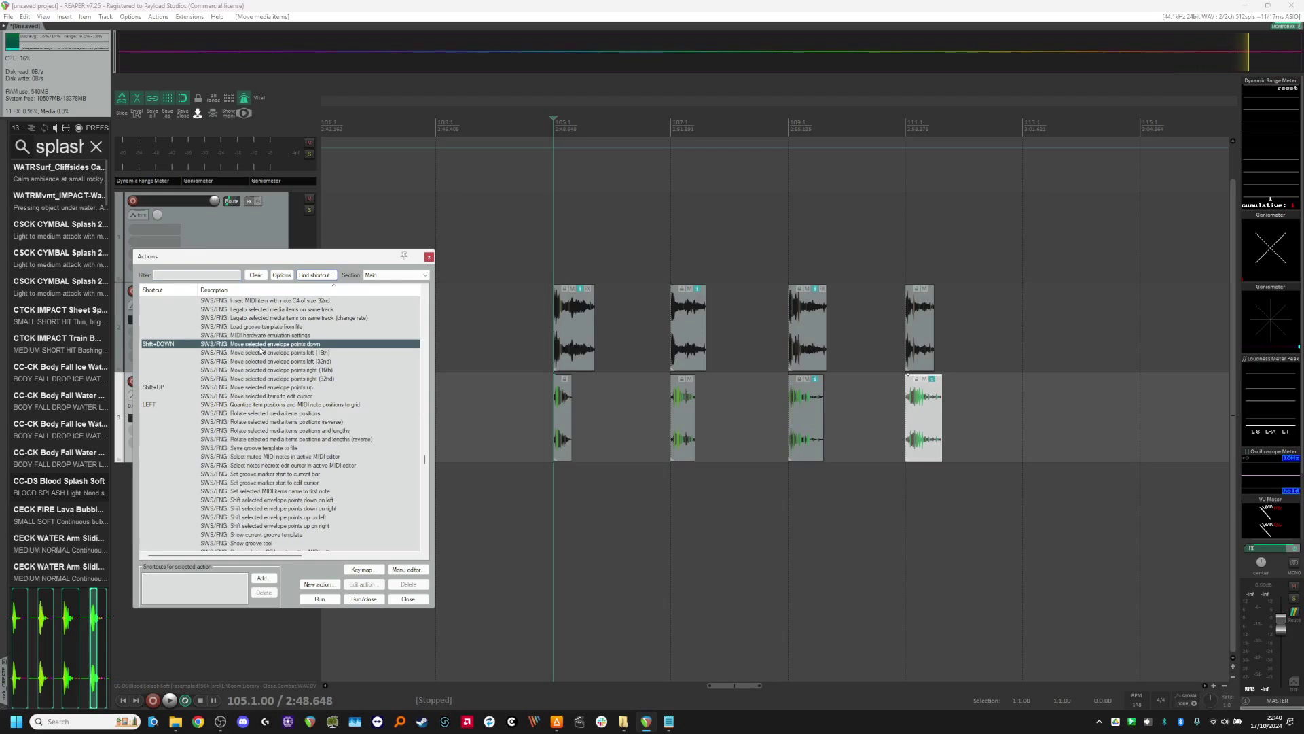
{"action": "left_click", "coordinate": [258, 405]}
Step: Browse the SWS/FNG, SWS/NF and SWS/S&M entries in the action list, and close the list without changing anything
{"action": "scroll", "coordinate": [264, 441], "scroll_direction": "down", "scroll_amount": 4}
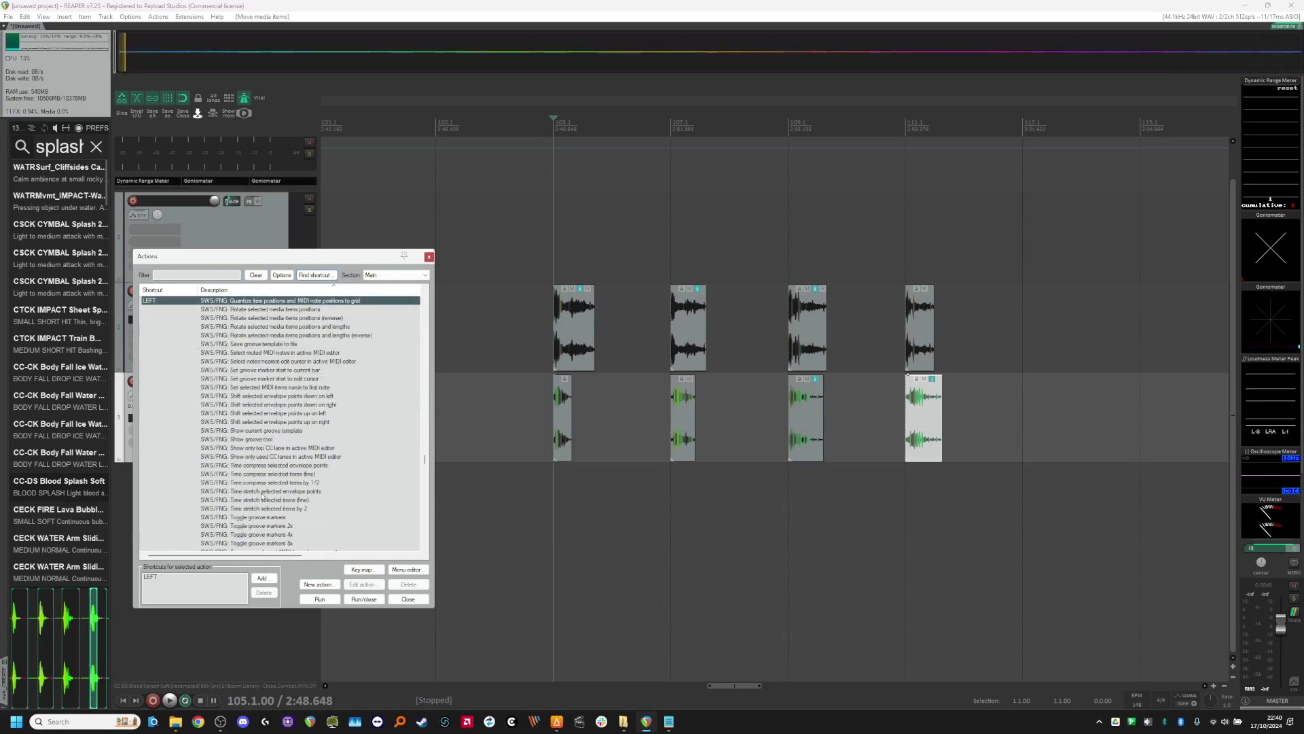
{"action": "left_click", "coordinate": [267, 422]}
{"action": "scroll", "coordinate": [275, 508], "scroll_direction": "down", "scroll_amount": 8}
{"action": "scroll", "coordinate": [275, 508], "scroll_direction": "up", "scroll_amount": 8}
{"action": "scroll", "coordinate": [275, 508], "scroll_direction": "down", "scroll_amount": 8}
{"action": "left_click", "coordinate": [278, 474]}
{"action": "scroll", "coordinate": [279, 450], "scroll_direction": "up", "scroll_amount": 8}
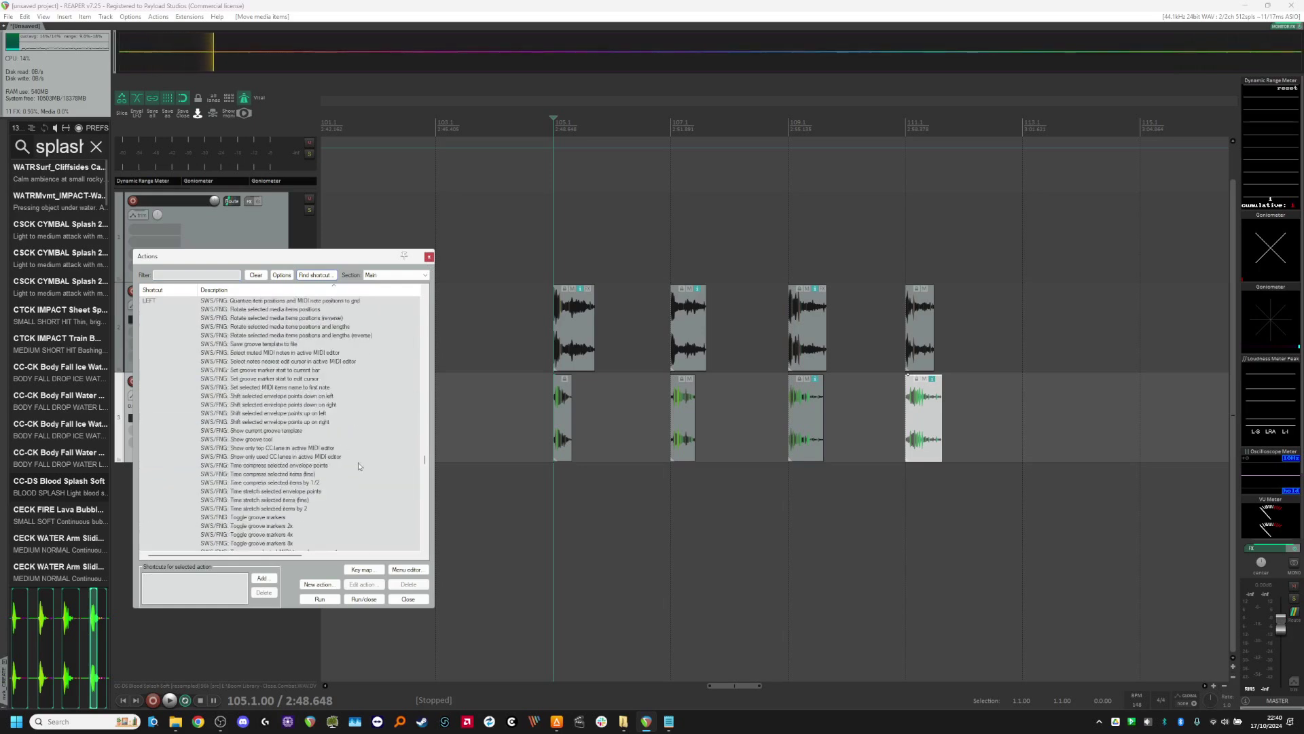
{"action": "scroll", "coordinate": [319, 442], "scroll_direction": "down", "scroll_amount": 12}
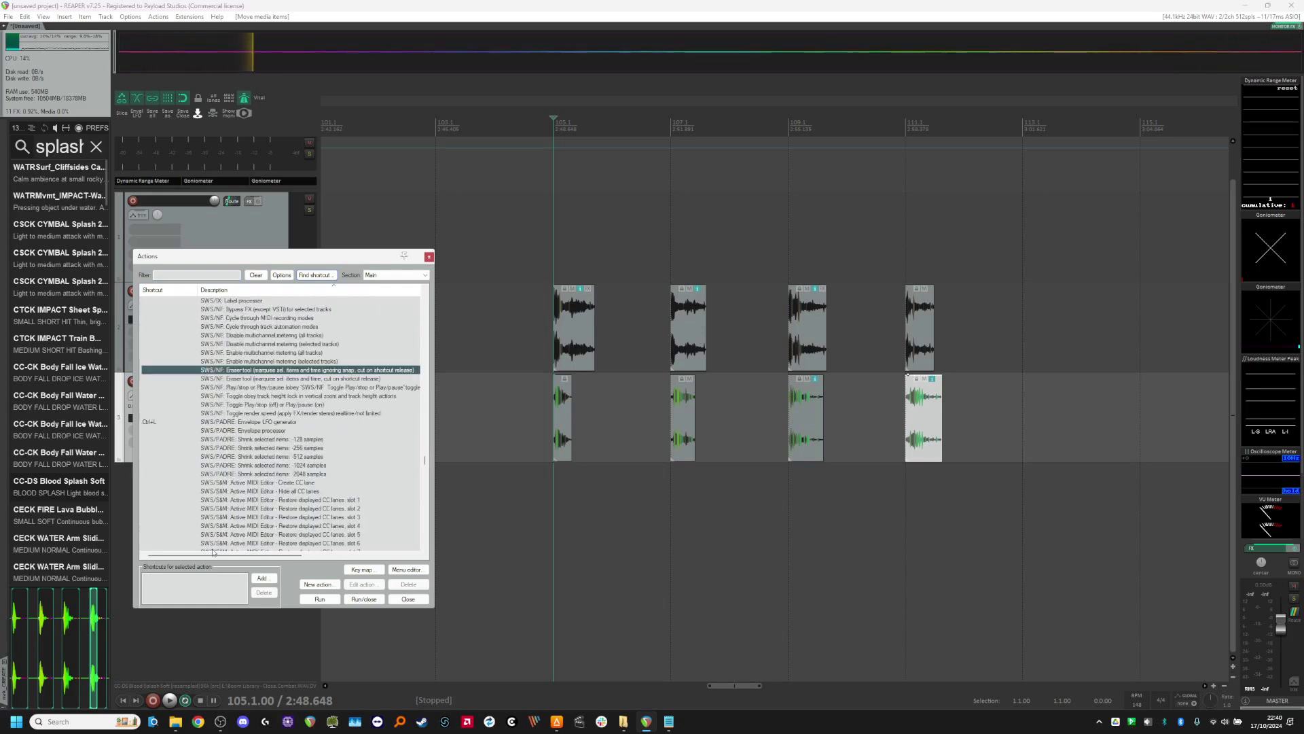
{"action": "scroll", "coordinate": [260, 503], "scroll_direction": "down", "scroll_amount": 4}
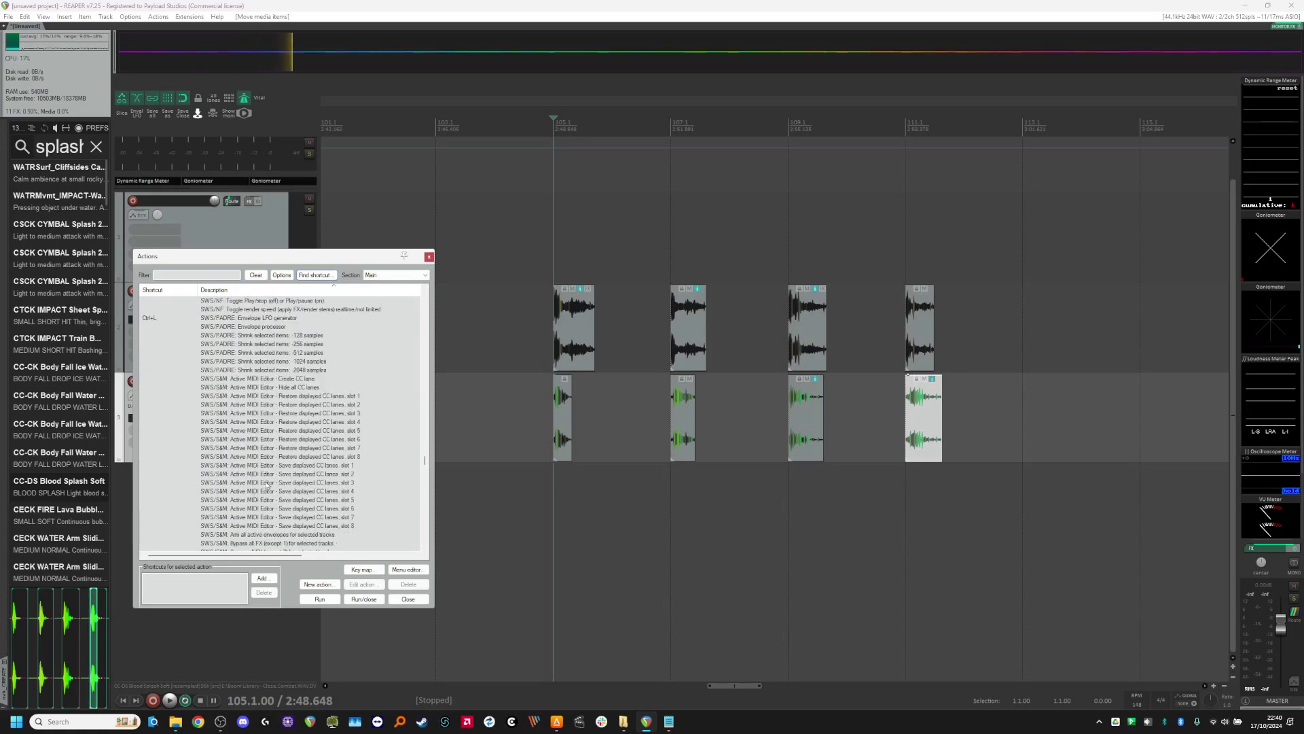
{"action": "scroll", "coordinate": [265, 491], "scroll_direction": "down", "scroll_amount": 4}
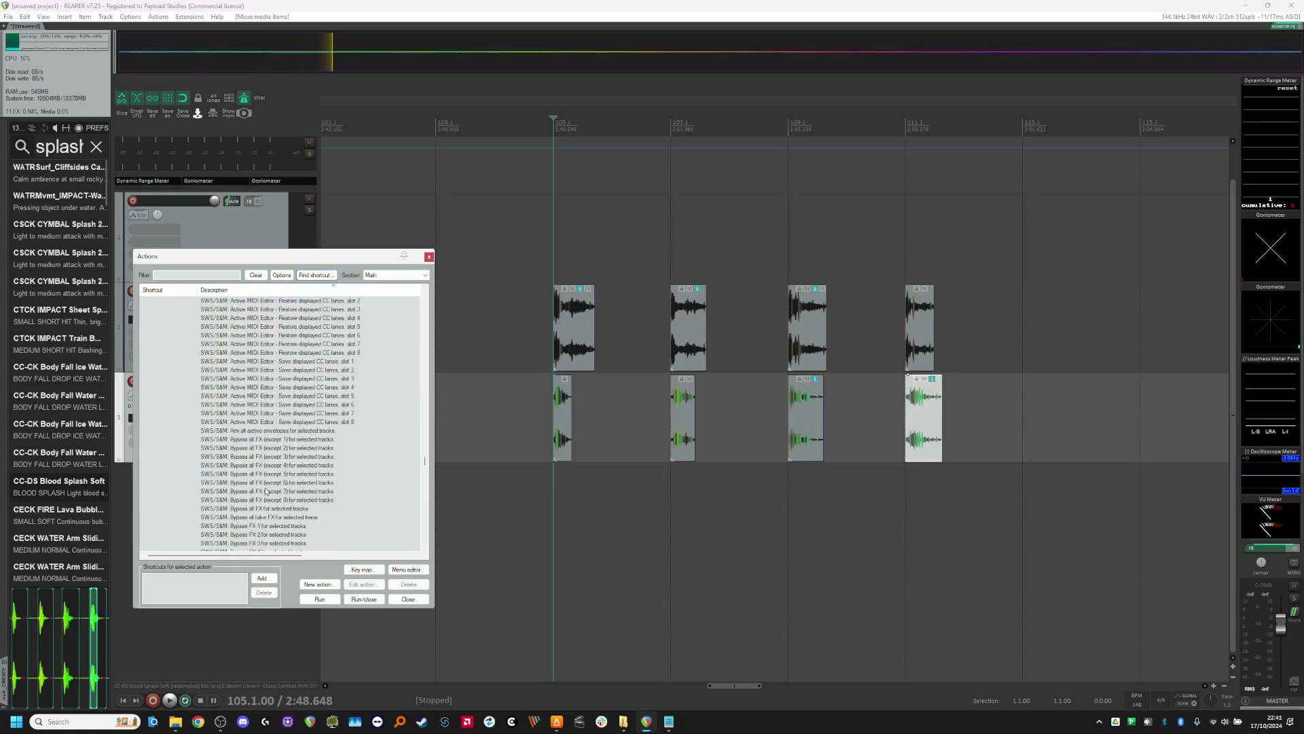
{"action": "key", "text": "Escape"}
Step: View the ReaPack repository import and management dialogs, and close them without importing anything
{"action": "left_click", "coordinate": [190, 17]}
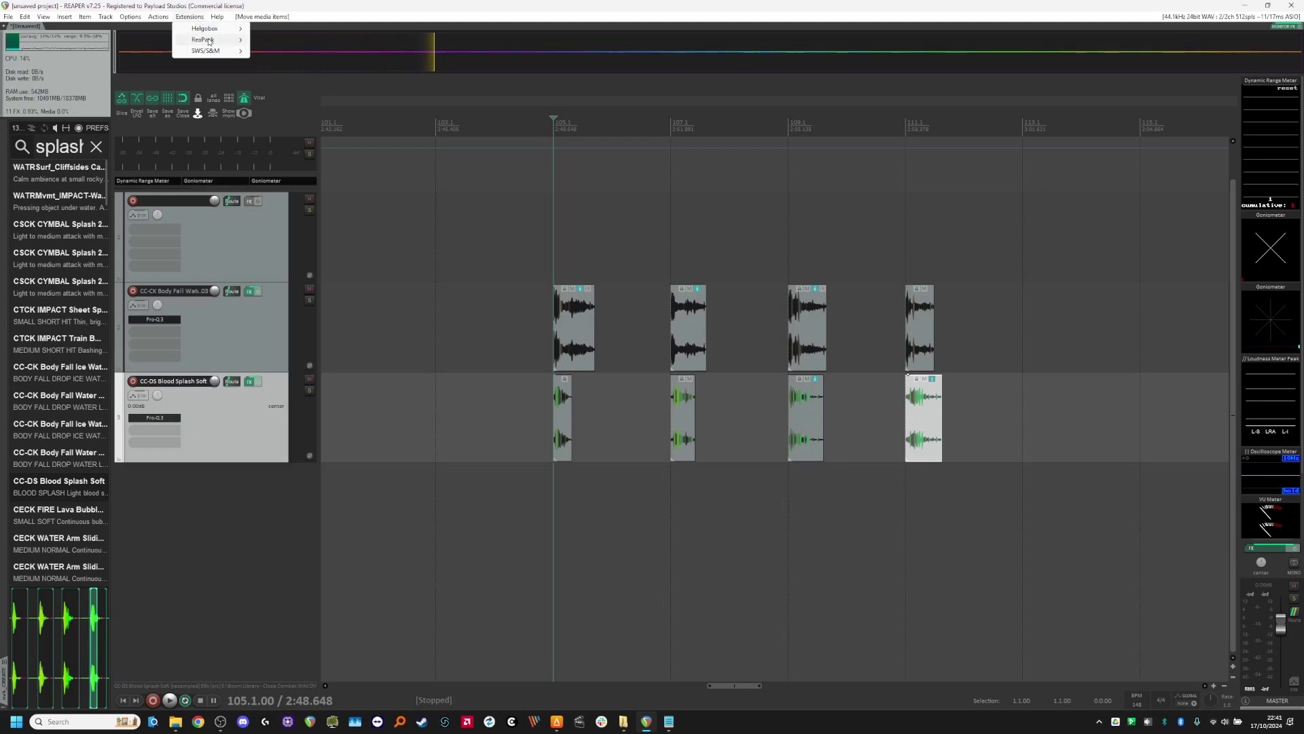
{"action": "mouse_move", "coordinate": [209, 41]}
{"action": "left_click", "coordinate": [299, 62]}
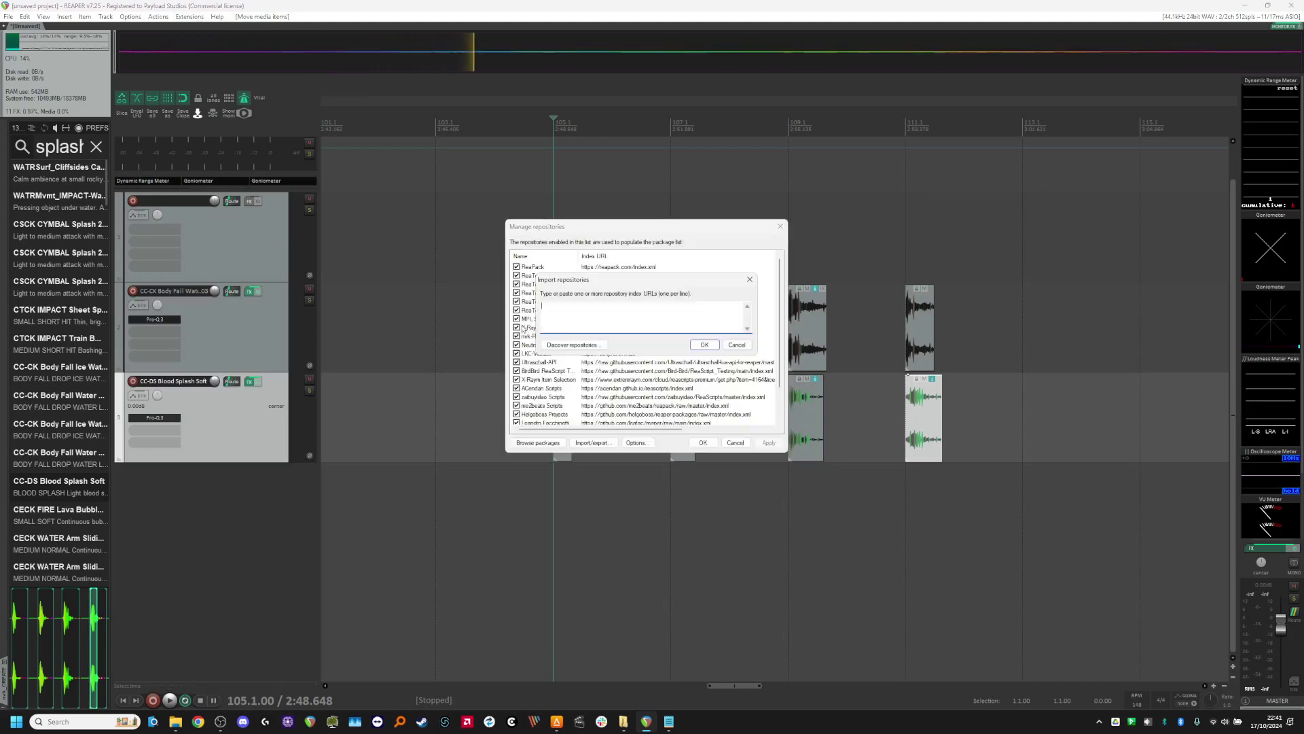
{"action": "left_click", "coordinate": [739, 348]}
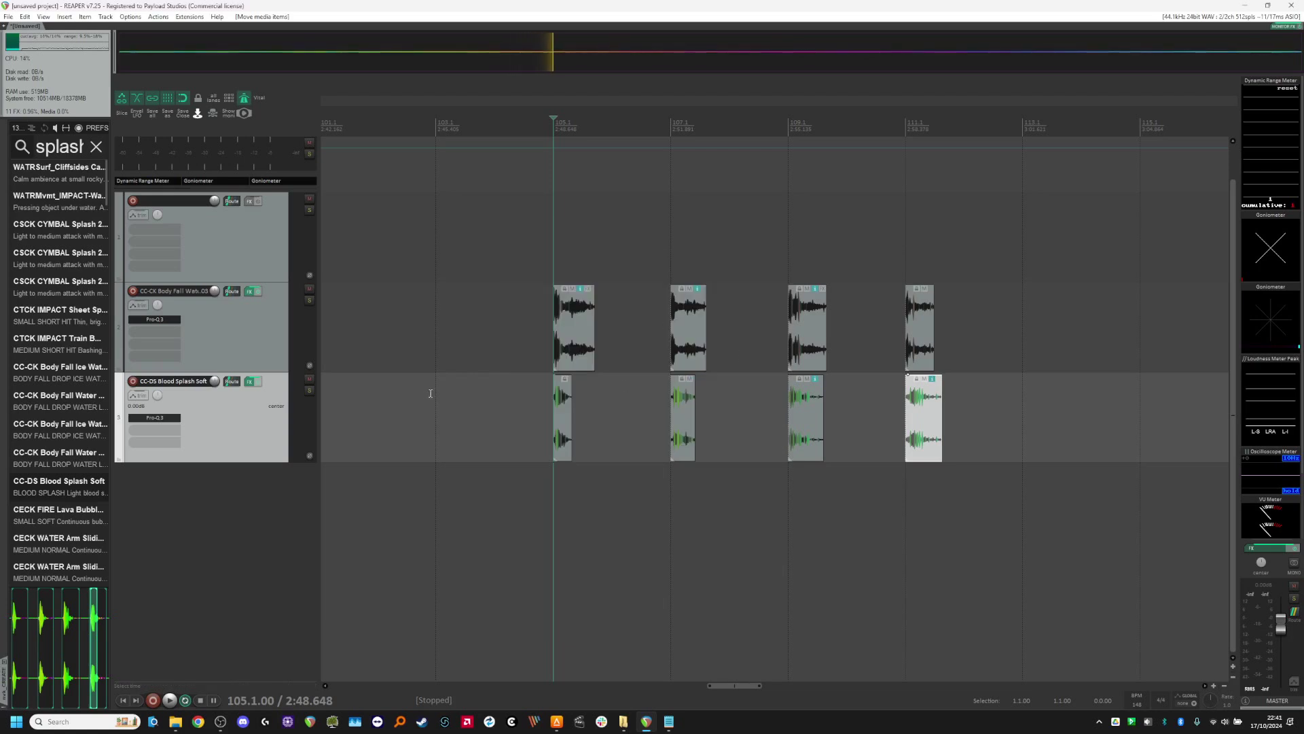
Step: Open the About ReaPack information, review its install and update options, and close it without installing anything
{"action": "scroll", "coordinate": [562, 451], "scroll_direction": "right", "scroll_amount": 3}
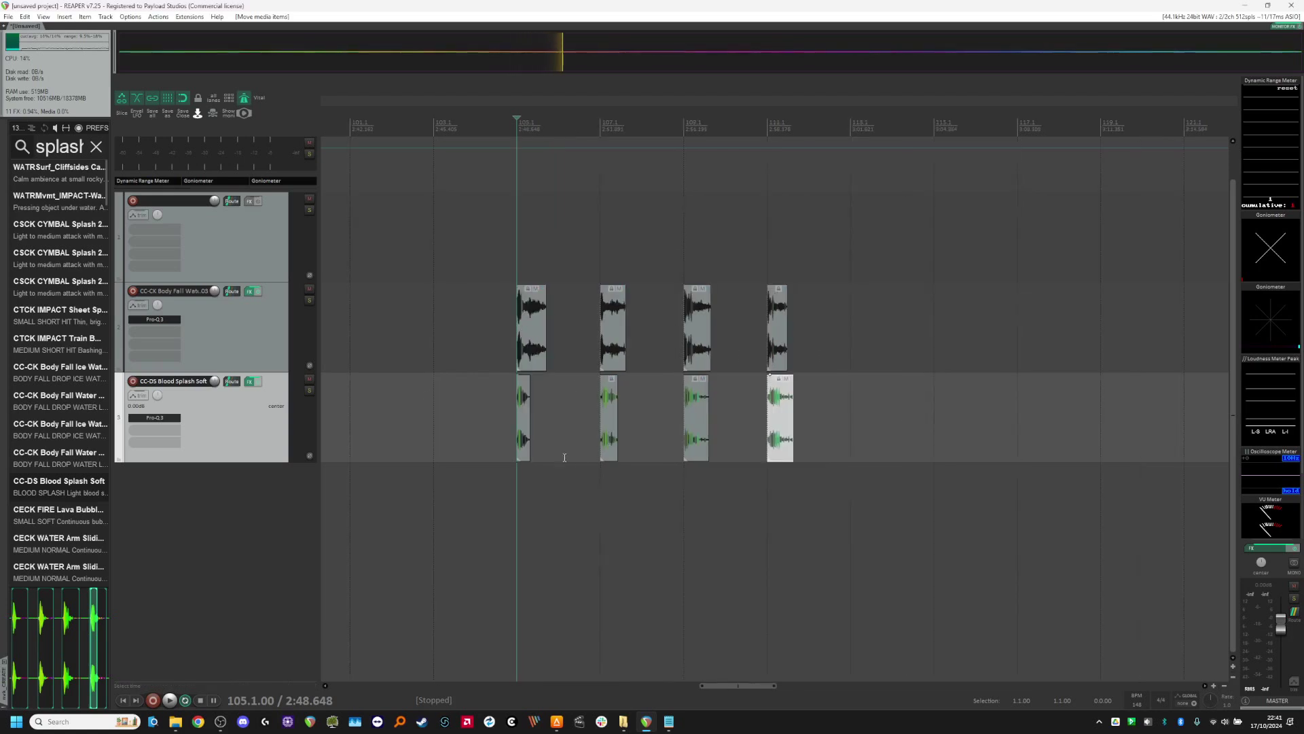
{"action": "left_click", "coordinate": [189, 16]}
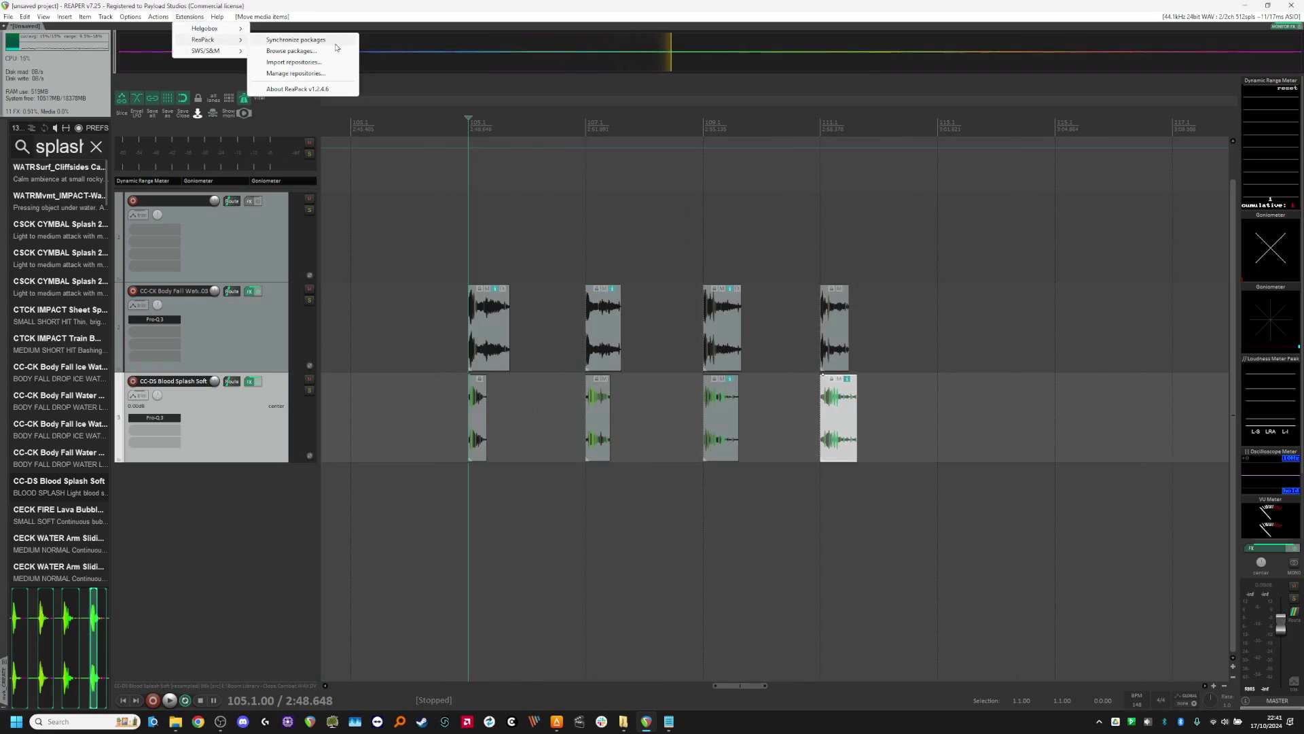
{"action": "left_click", "coordinate": [343, 94]}
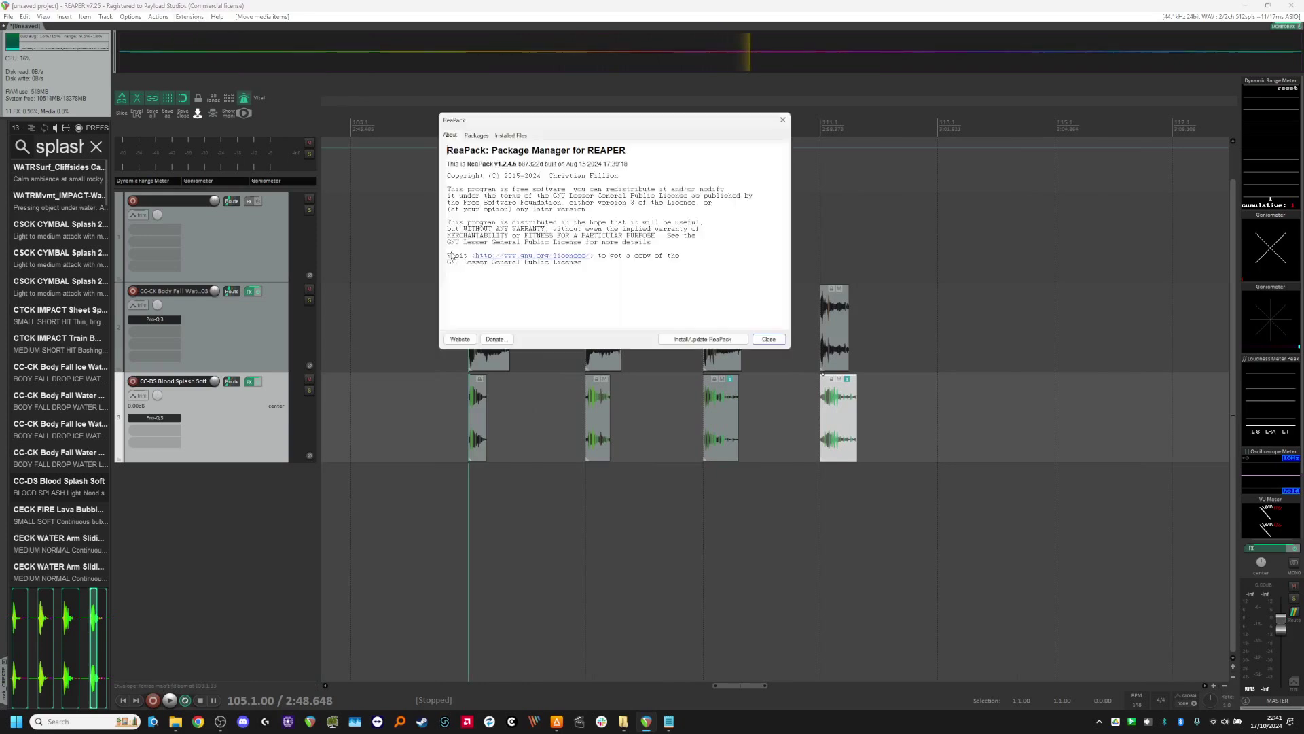
{"action": "left_click", "coordinate": [696, 340]}
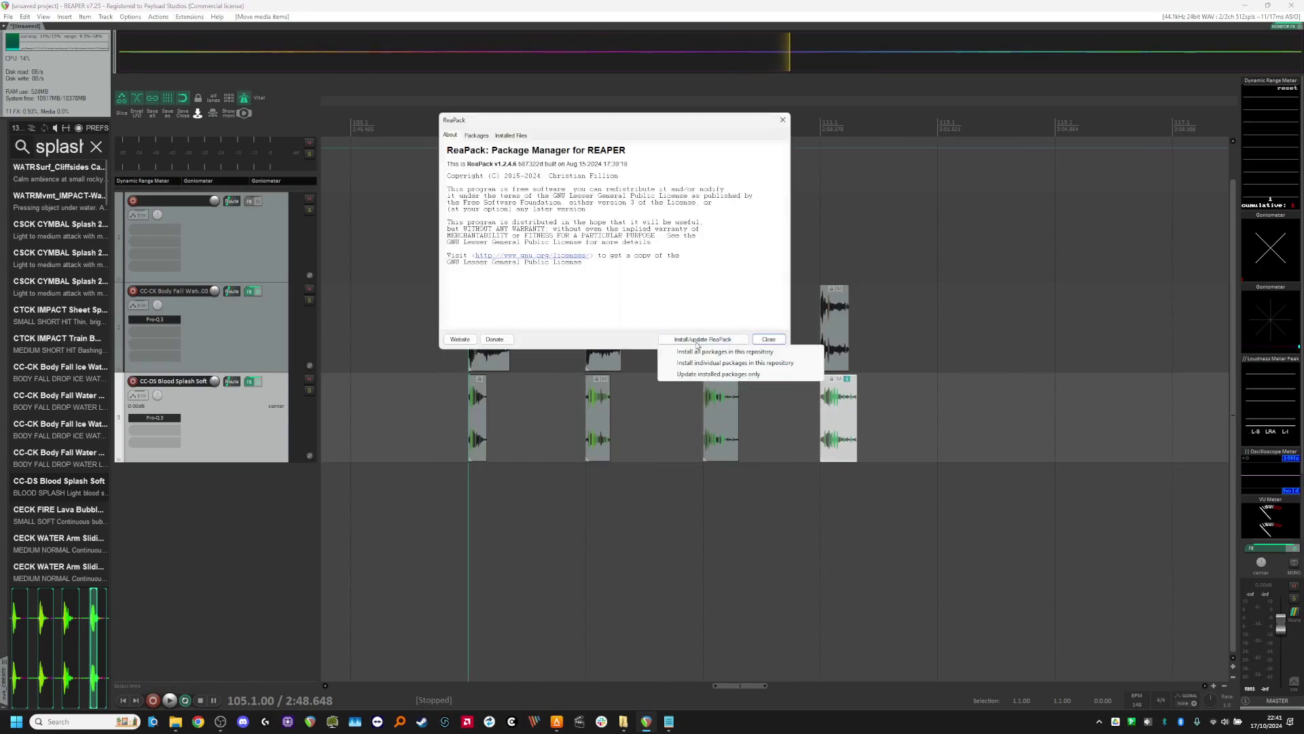
{"action": "left_click", "coordinate": [679, 124]}
{"action": "left_click_drag", "start_coordinate": [679, 124], "coordinate": [633, 88]}
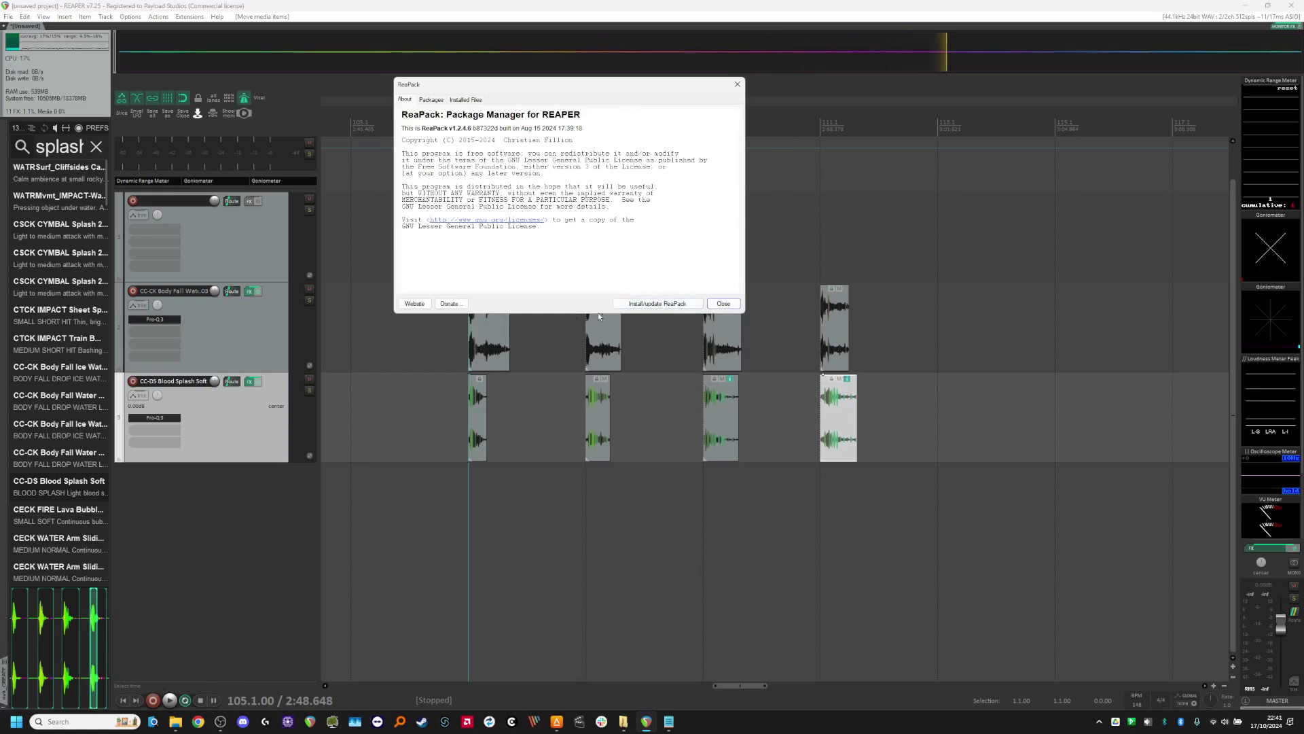
{"action": "left_click", "coordinate": [720, 306]}
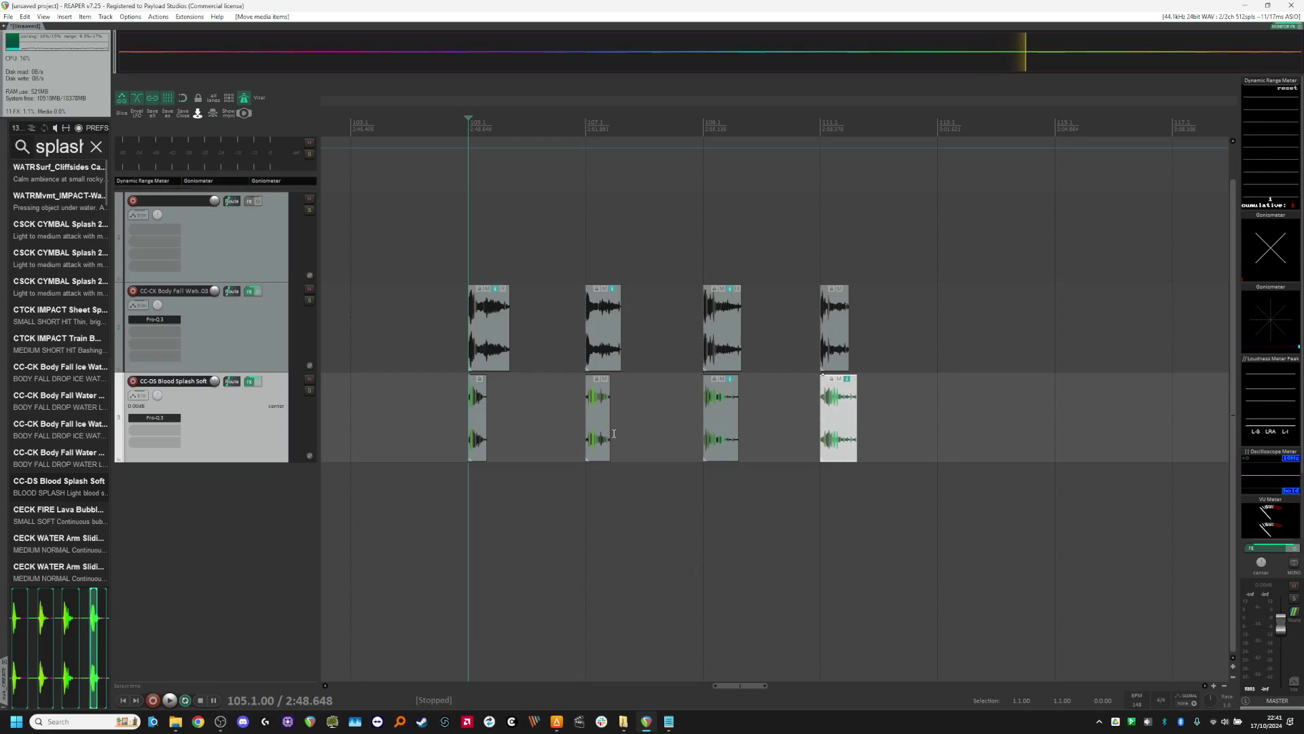
Step: With snapping off, select all eight pieces on both tracks and extend their ends together to include longer tails
{"action": "scroll", "coordinate": [557, 386], "scroll_direction": "up", "scroll_amount": 2}
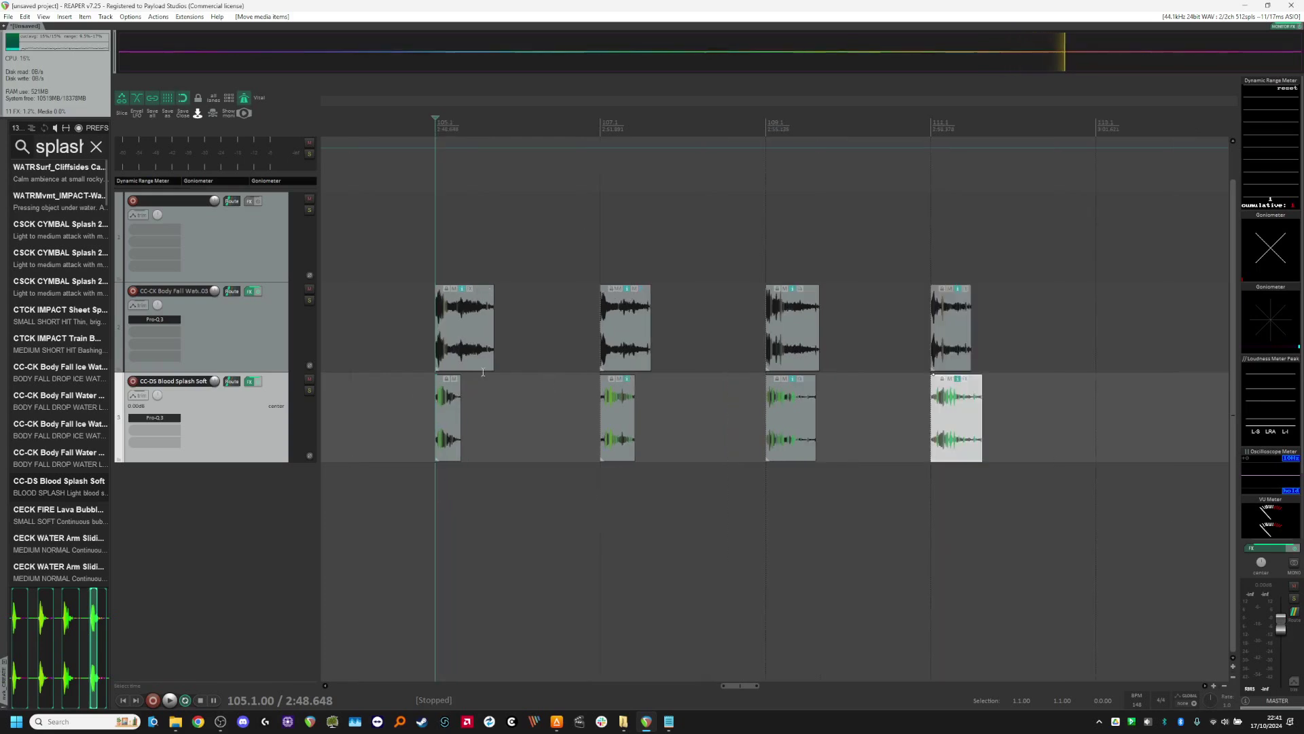
{"action": "key", "text": "alt+s"}
{"action": "left_click_drag", "start_coordinate": [427, 298], "coordinate": [951, 397]}
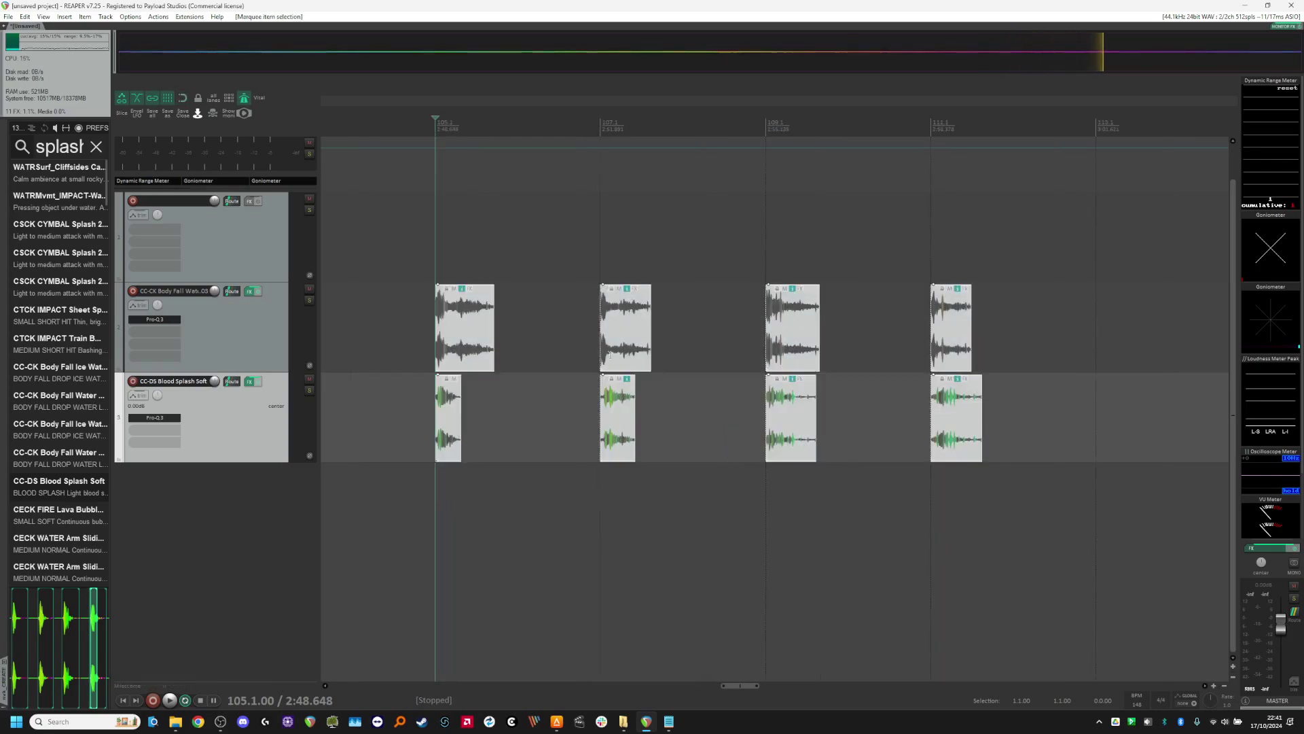
{"action": "left_click_drag", "start_coordinate": [490, 349], "coordinate": [574, 346]}
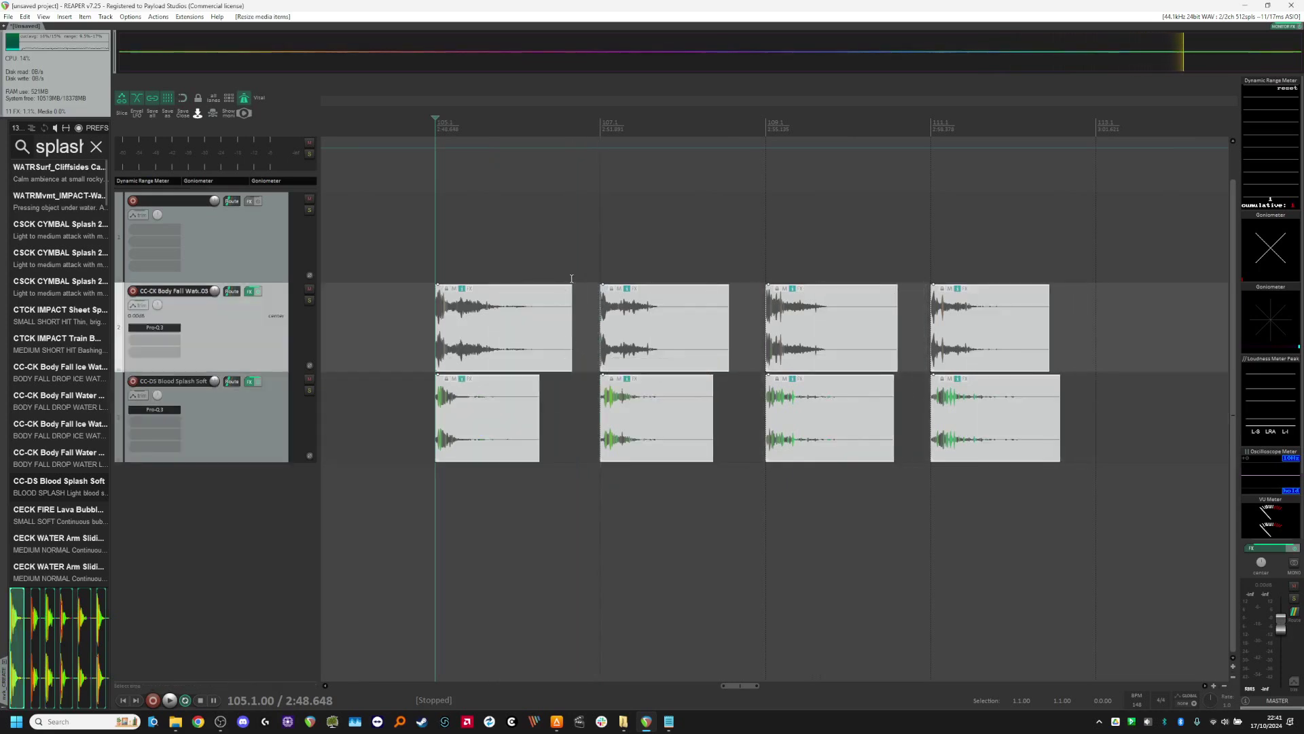
Step: Add long fade-outs to all eight selected pieces and change their shape to a convex curve that stays high before dropping
{"action": "left_click_drag", "start_coordinate": [569, 289], "coordinate": [489, 303]}
{"action": "left_click", "coordinate": [538, 318], "text": "ctrl+shift"}
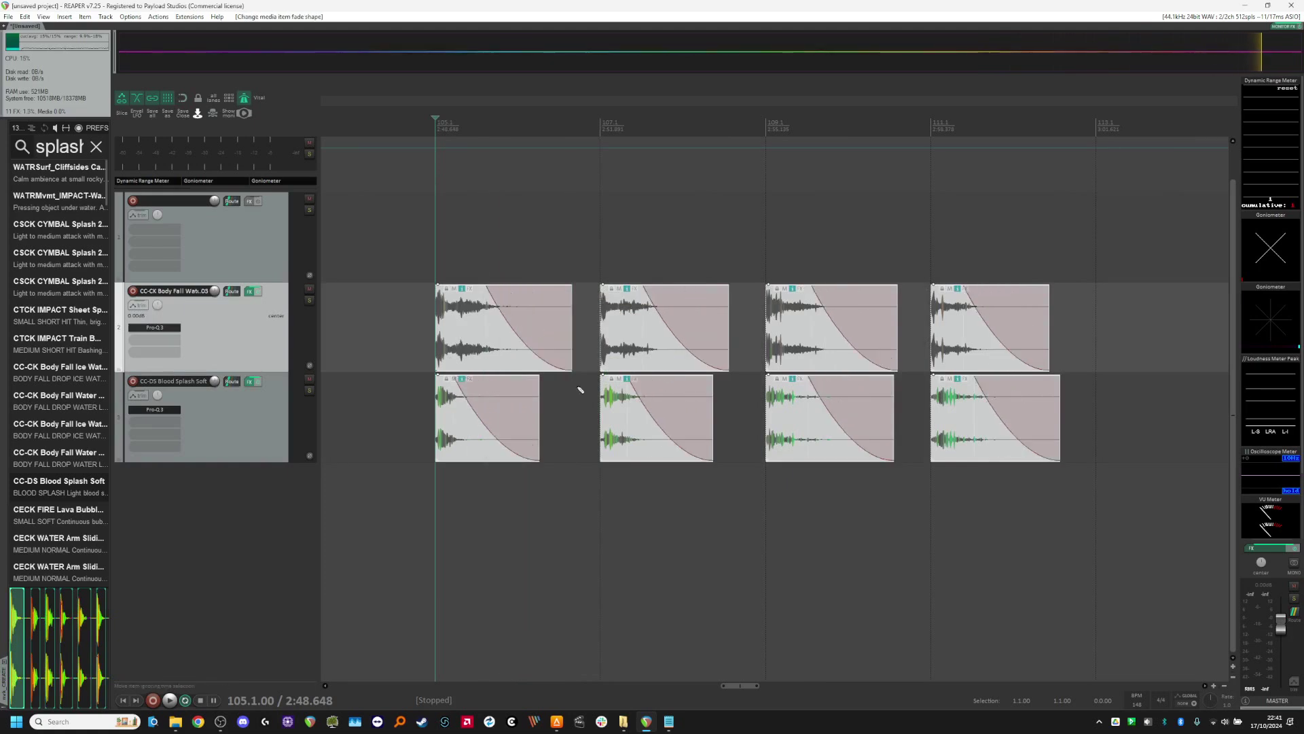
{"action": "scroll", "coordinate": [475, 544], "scroll_direction": "down", "scroll_amount": 2}
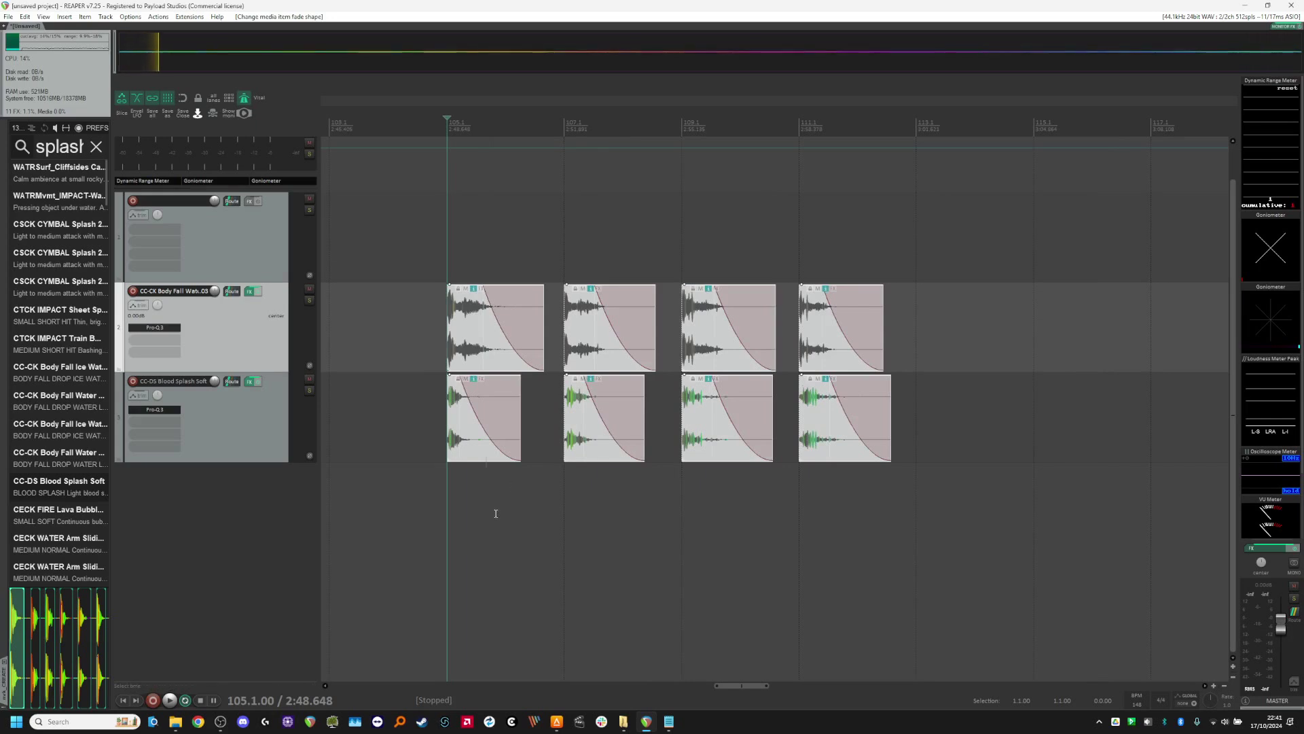
{"action": "scroll", "coordinate": [513, 349], "scroll_direction": "up", "scroll_amount": 2}
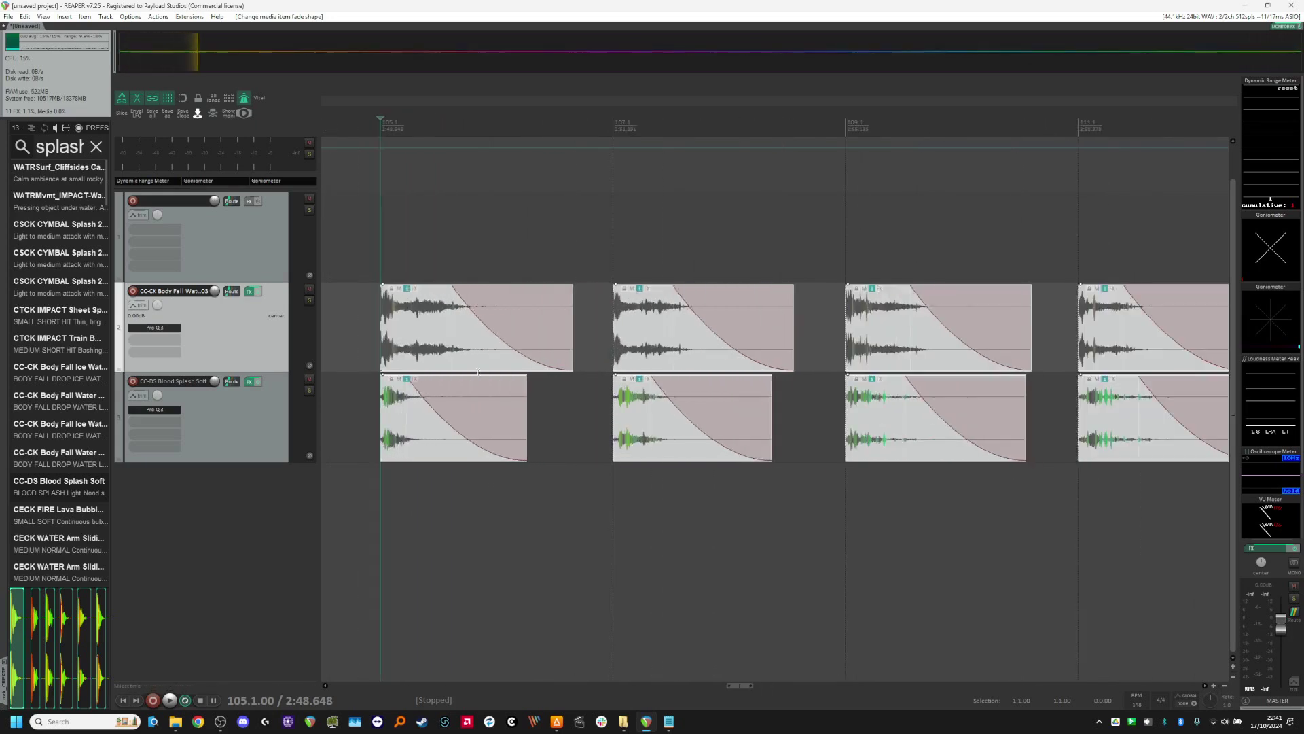
{"action": "left_click", "coordinate": [513, 348], "text": "ctrl+shift"}
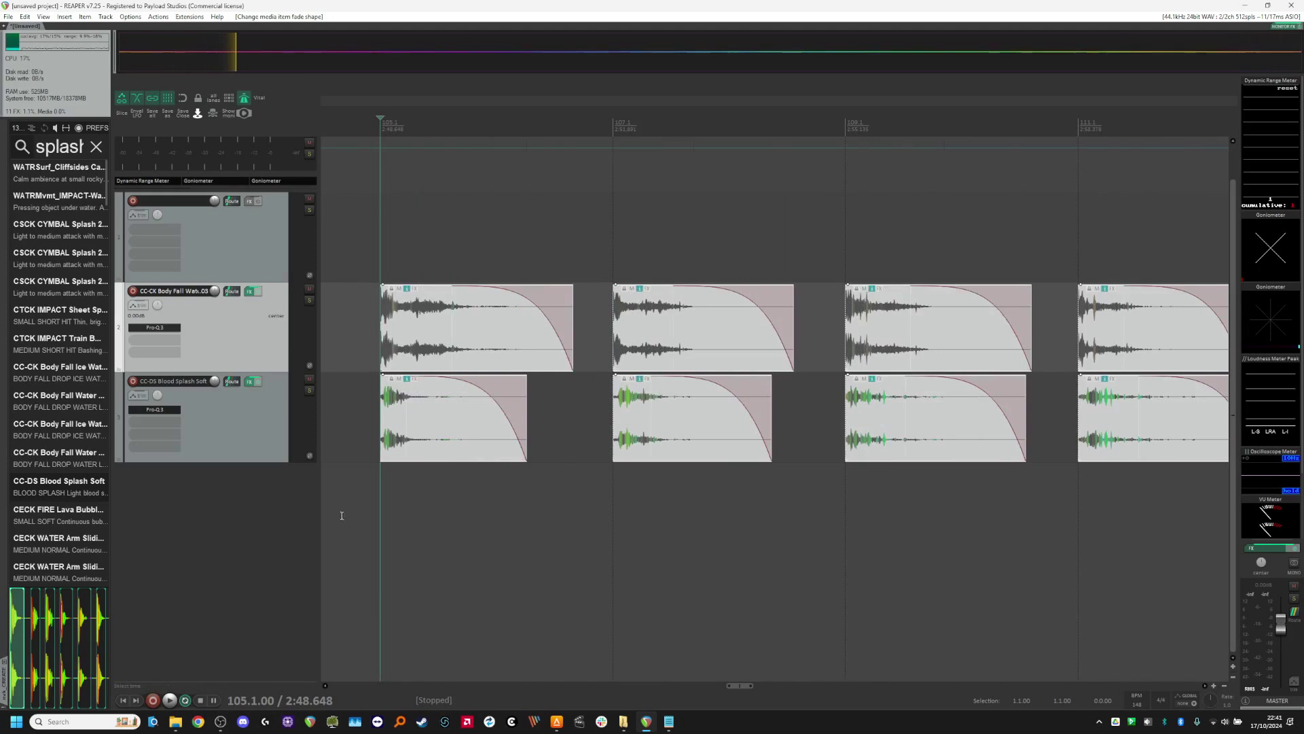
{"action": "scroll", "coordinate": [345, 514], "scroll_direction": "down", "scroll_amount": 2}
{"action": "scroll", "coordinate": [408, 416], "scroll_direction": "up", "scroll_amount": 1}
{"action": "scroll", "coordinate": [408, 415], "scroll_direction": "down", "scroll_amount": 1}
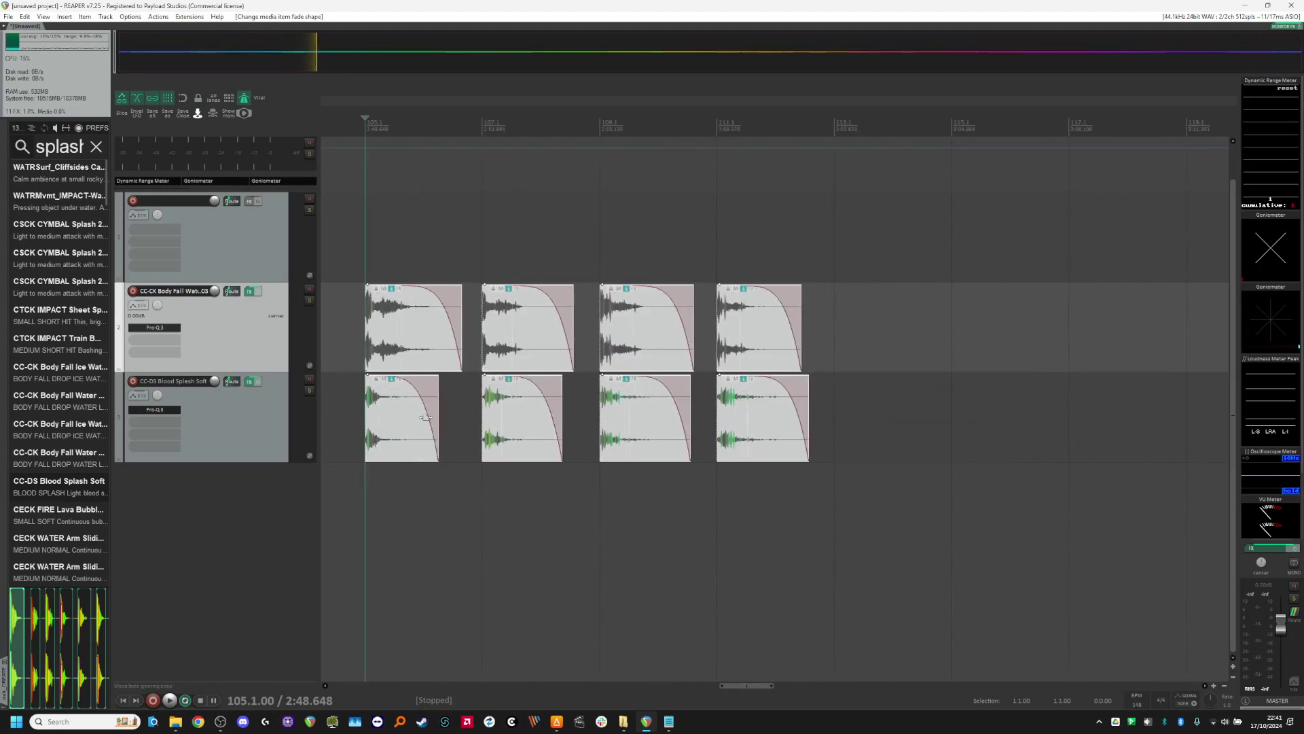
{"action": "scroll", "coordinate": [570, 415], "scroll_direction": "down", "scroll_amount": 1}
{"action": "scroll", "coordinate": [540, 415], "scroll_direction": "up", "scroll_amount": 1}
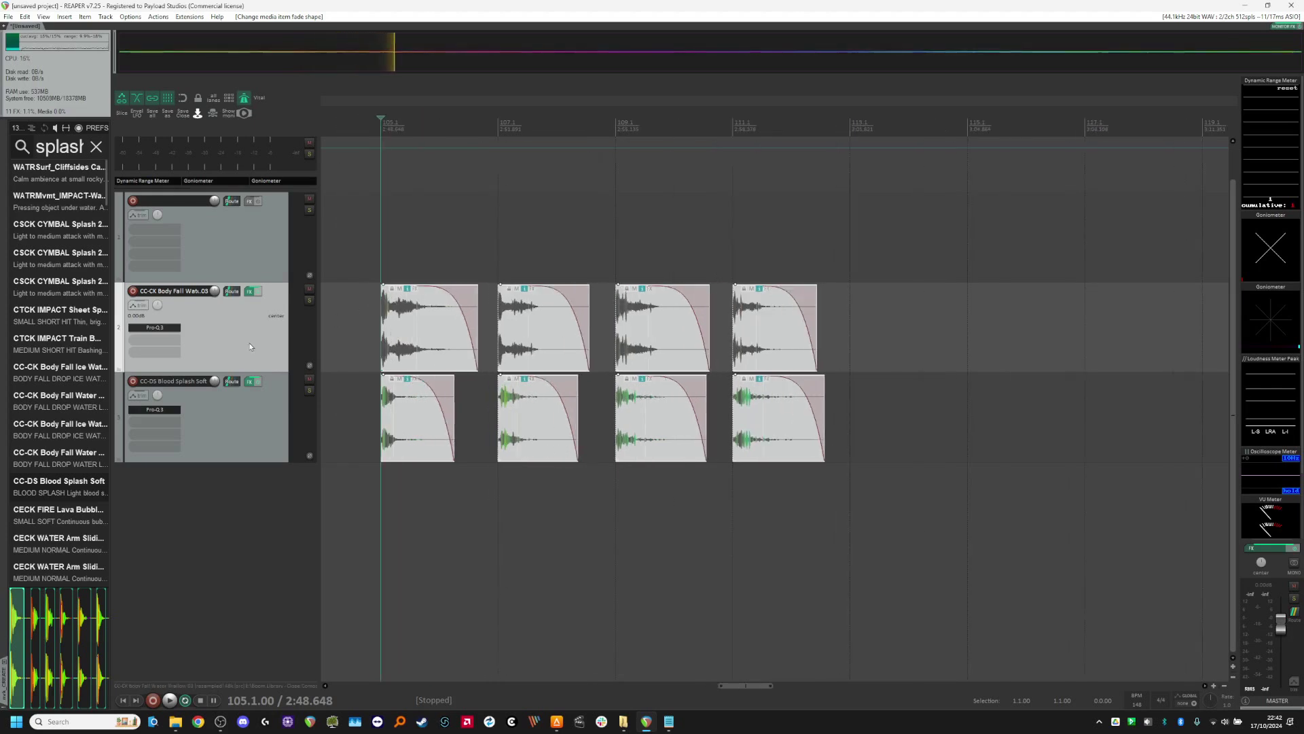
Step: Select the CC-CK Body Fall and CC-DS Blood Splash tracks and nest both inside the empty track above as a folder
{"action": "left_click", "coordinate": [258, 433], "text": "ctrl"}
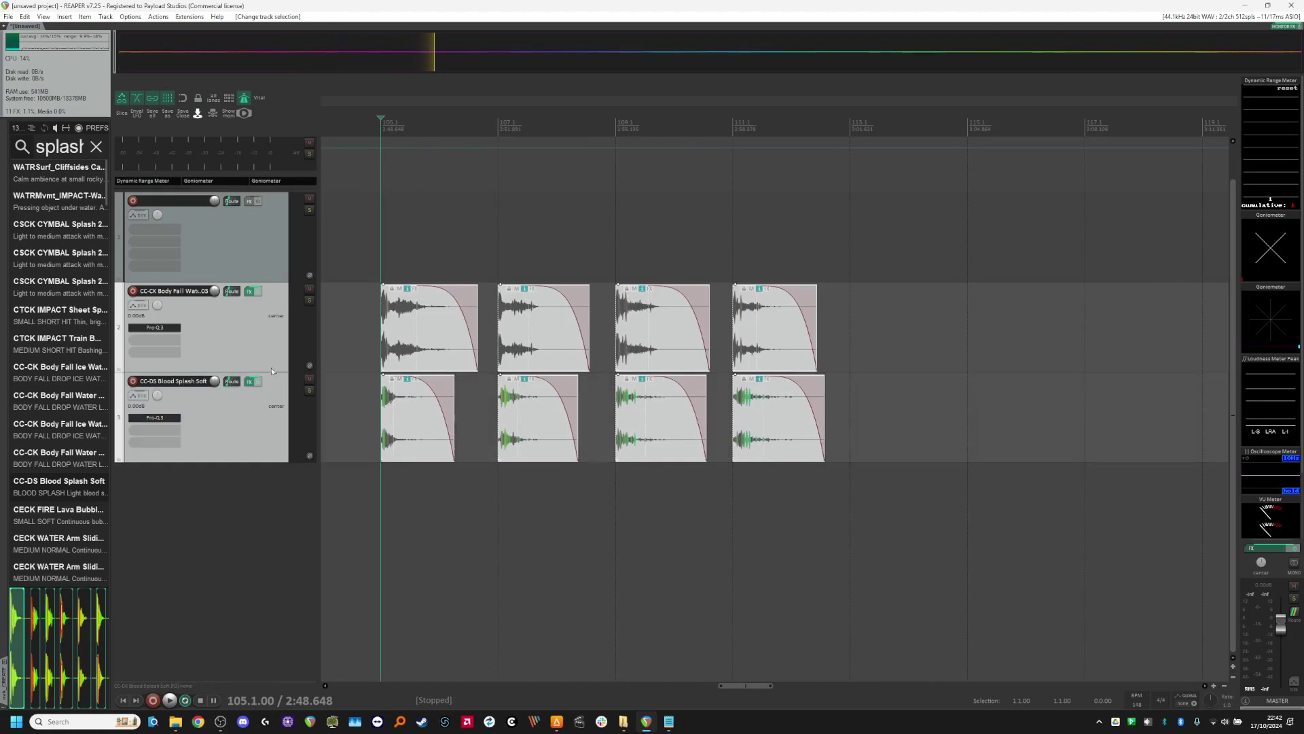
{"action": "left_click_drag", "start_coordinate": [267, 297], "coordinate": [242, 370]}
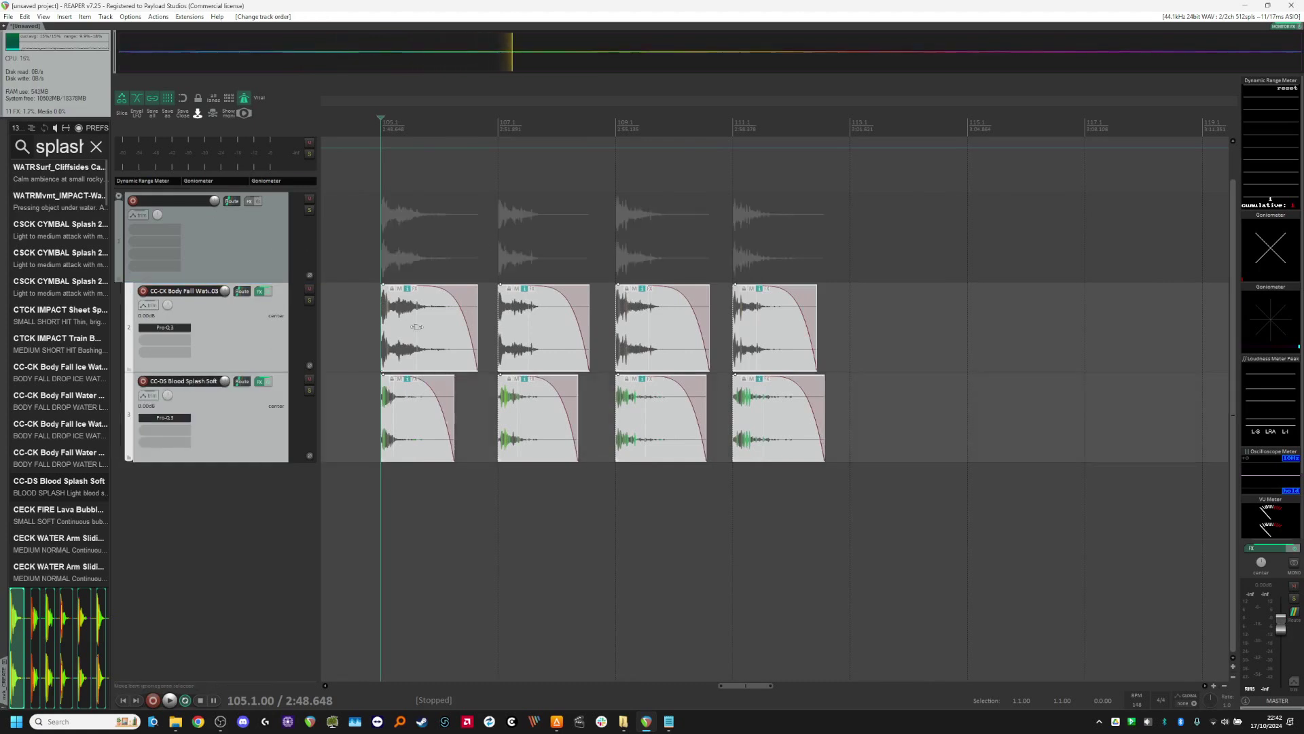
{"action": "scroll", "coordinate": [364, 348], "scroll_direction": "up", "scroll_amount": 1}
{"action": "scroll", "coordinate": [361, 355], "scroll_direction": "down", "scroll_amount": 1}
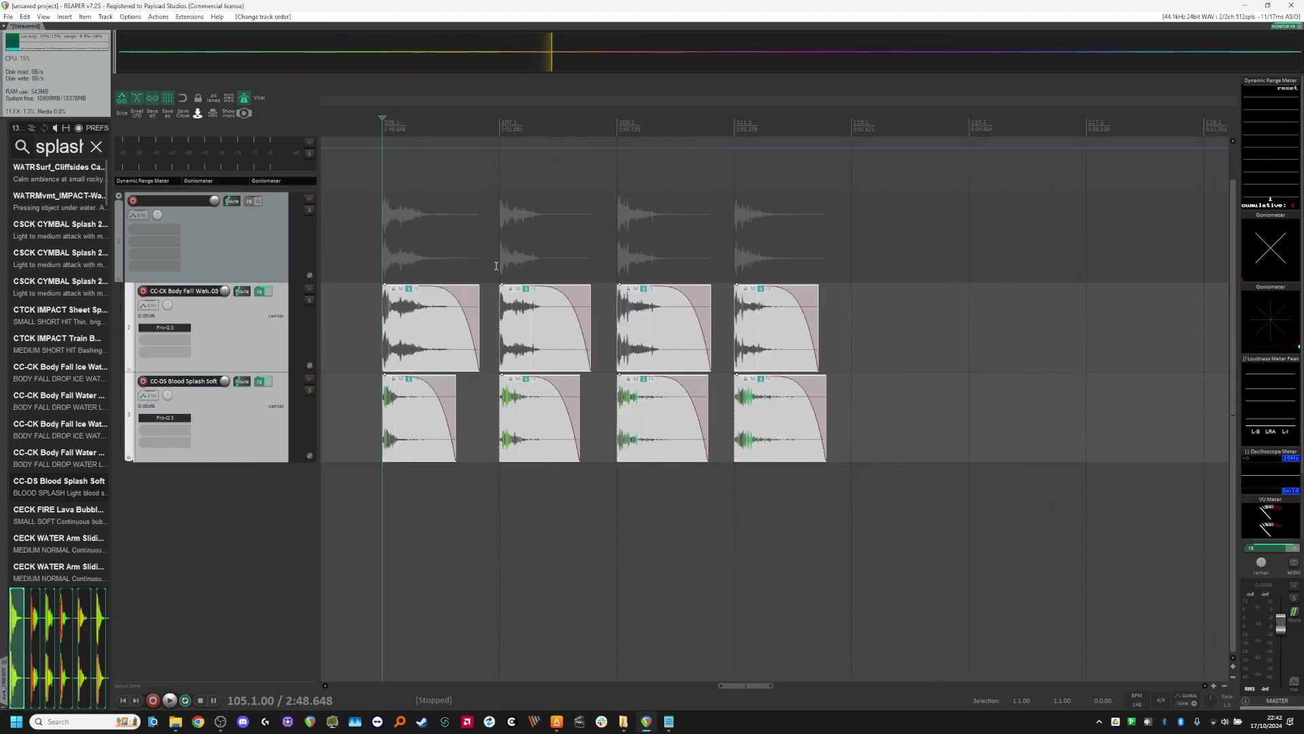
Step: Add two new empty tracks below the splash tracks and move both into the same folder
{"action": "double_click", "coordinate": [280, 528]}
{"action": "double_click", "coordinate": [255, 610]}
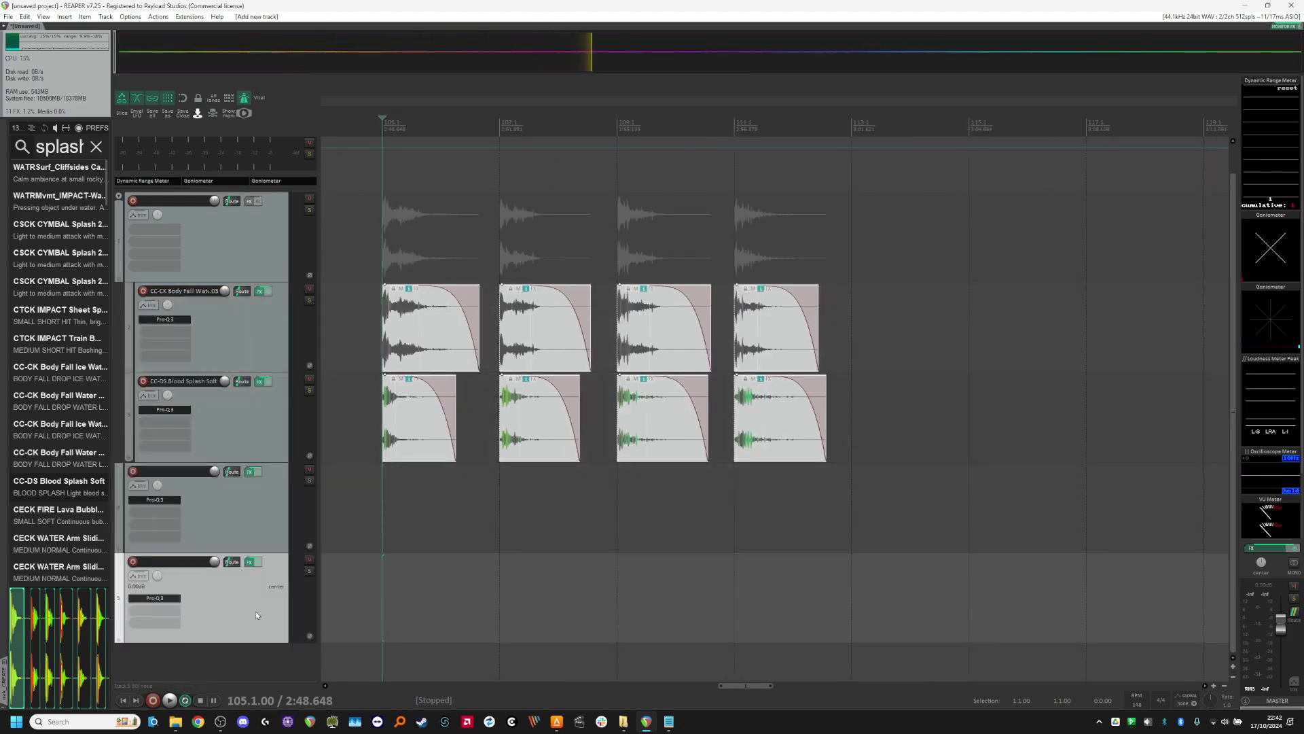
{"action": "left_click", "coordinate": [266, 520]}
{"action": "left_click_drag", "start_coordinate": [262, 506], "coordinate": [275, 457]}
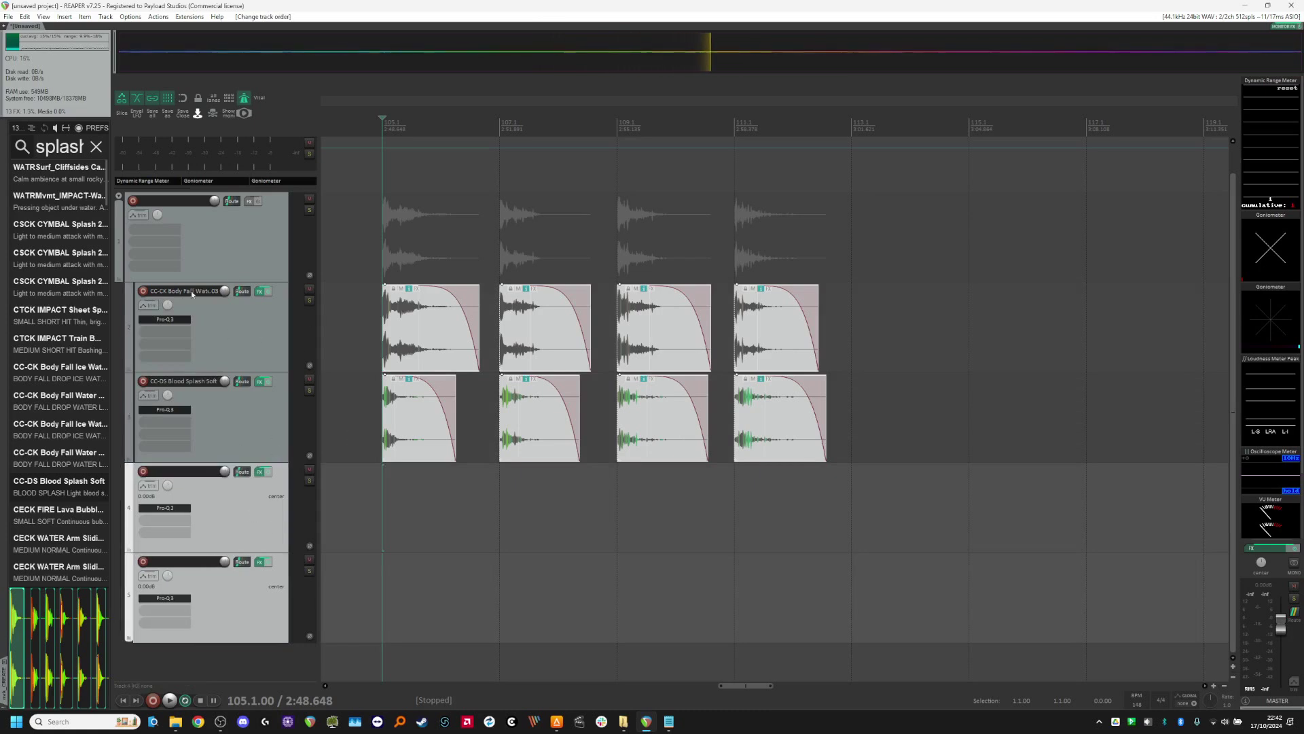
Step: Rename the parent folder track to FOOT_Char_Mud
{"action": "key", "text": "F2"}
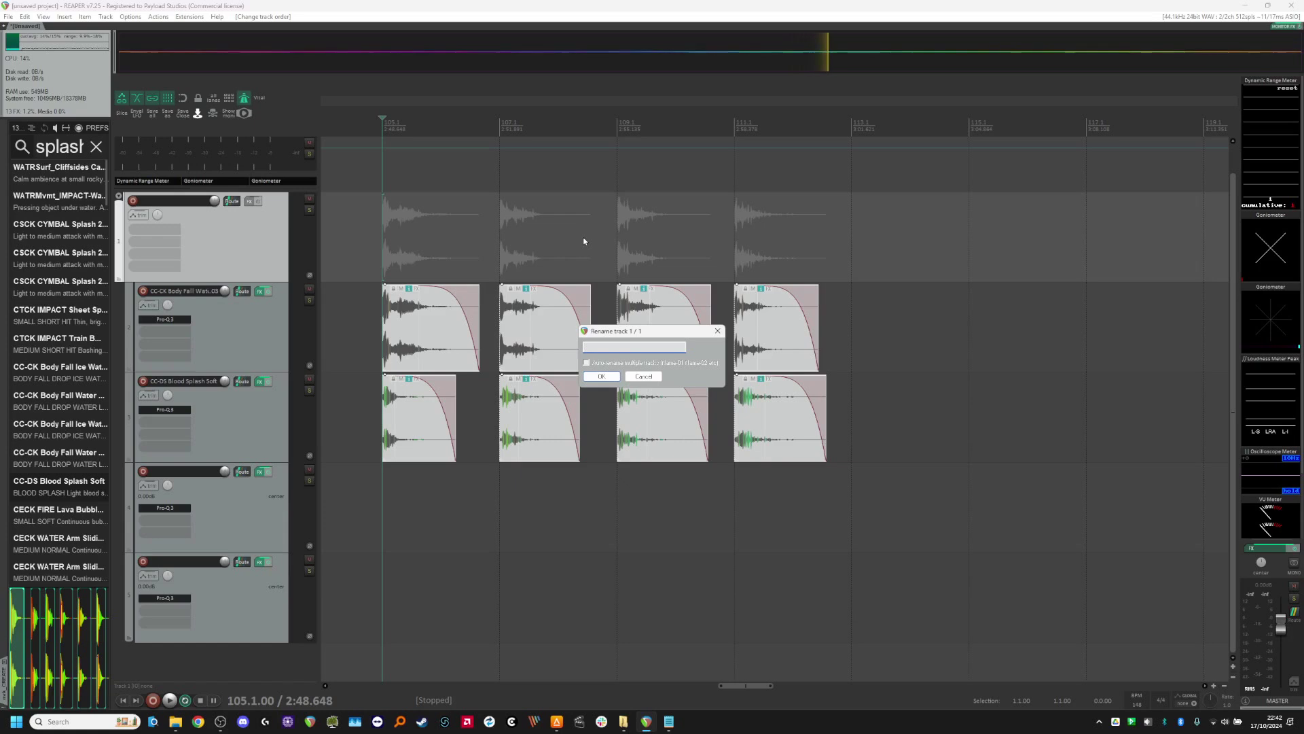
{"action": "type", "text": "OOT"}
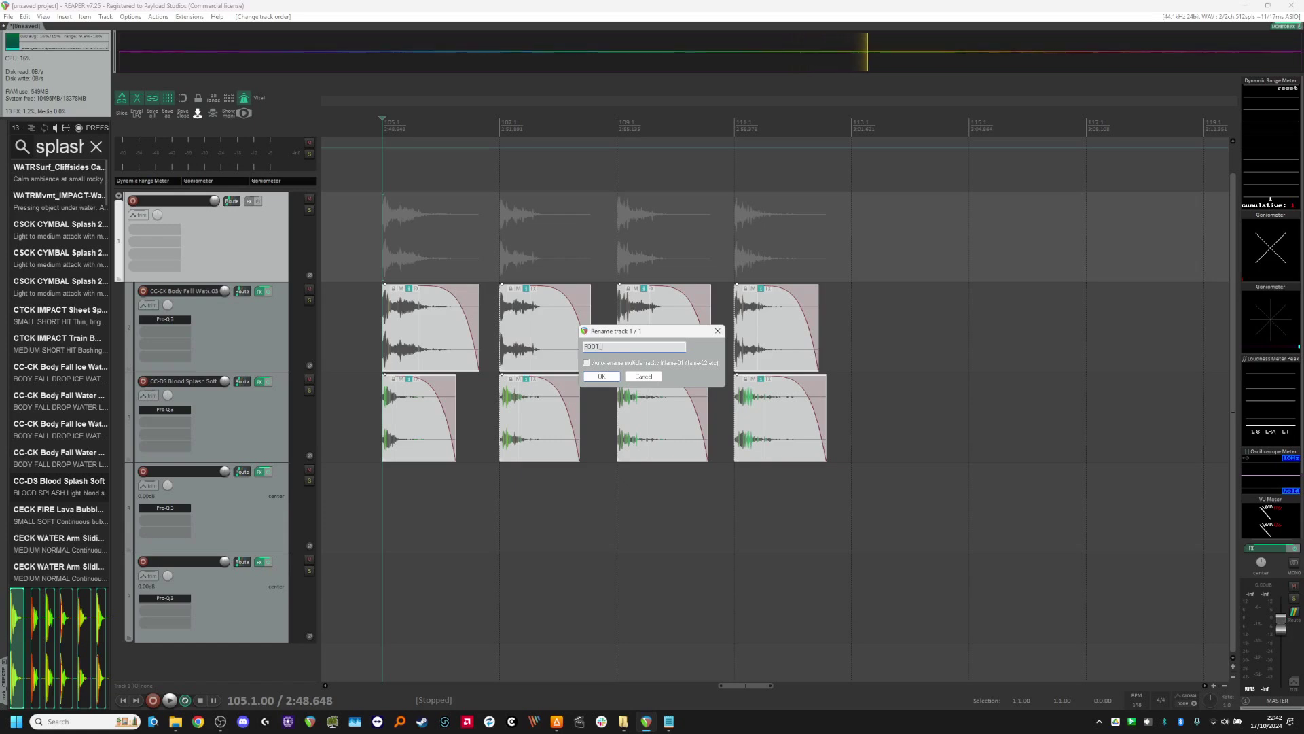
{"action": "type", "text": "_Charac"}
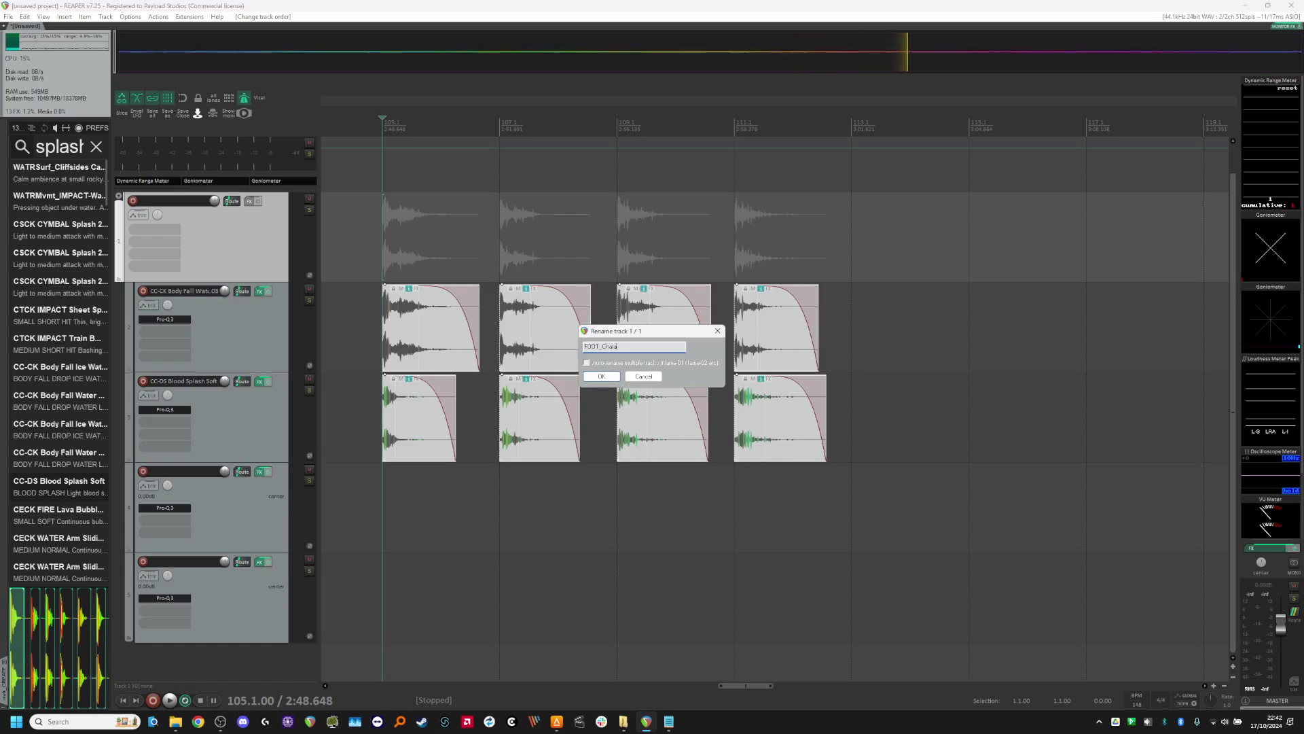
{"action": "key", "text": "BackSpace"}
{"action": "type", "text": "r_Mud"}
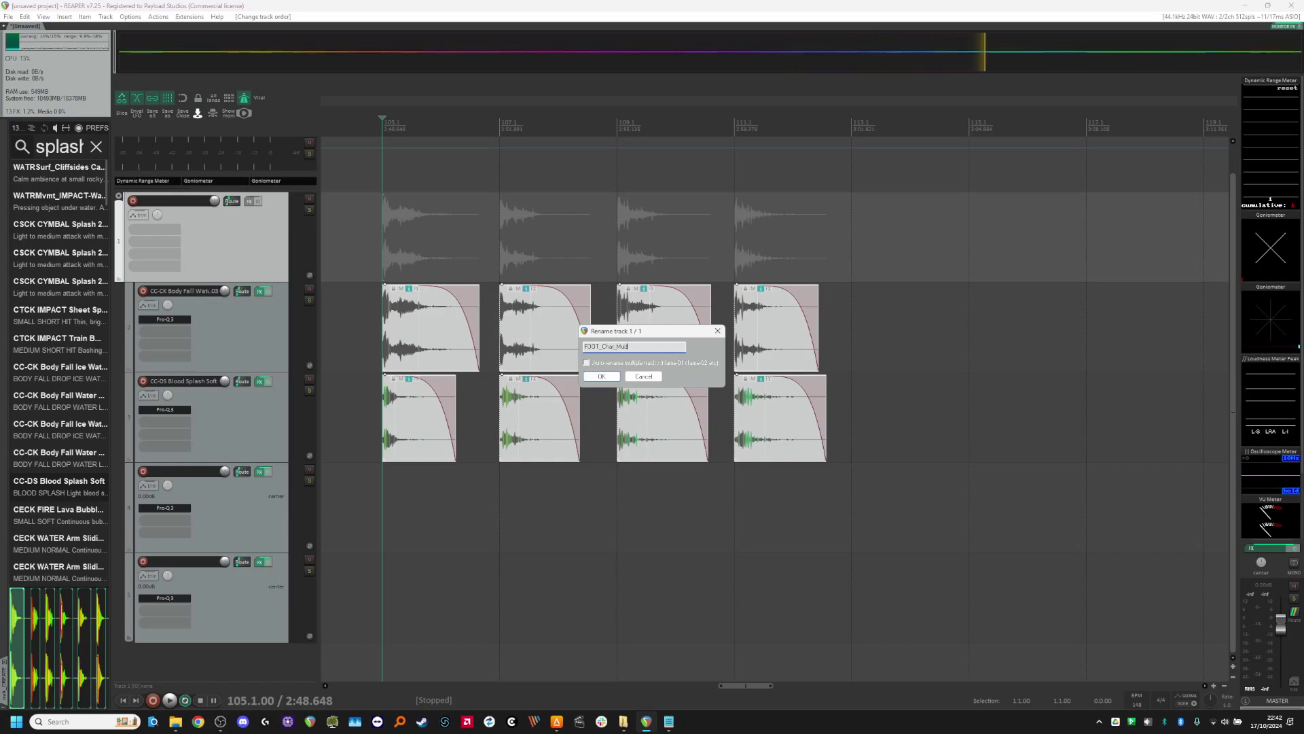
{"action": "left_click", "coordinate": [600, 376]}
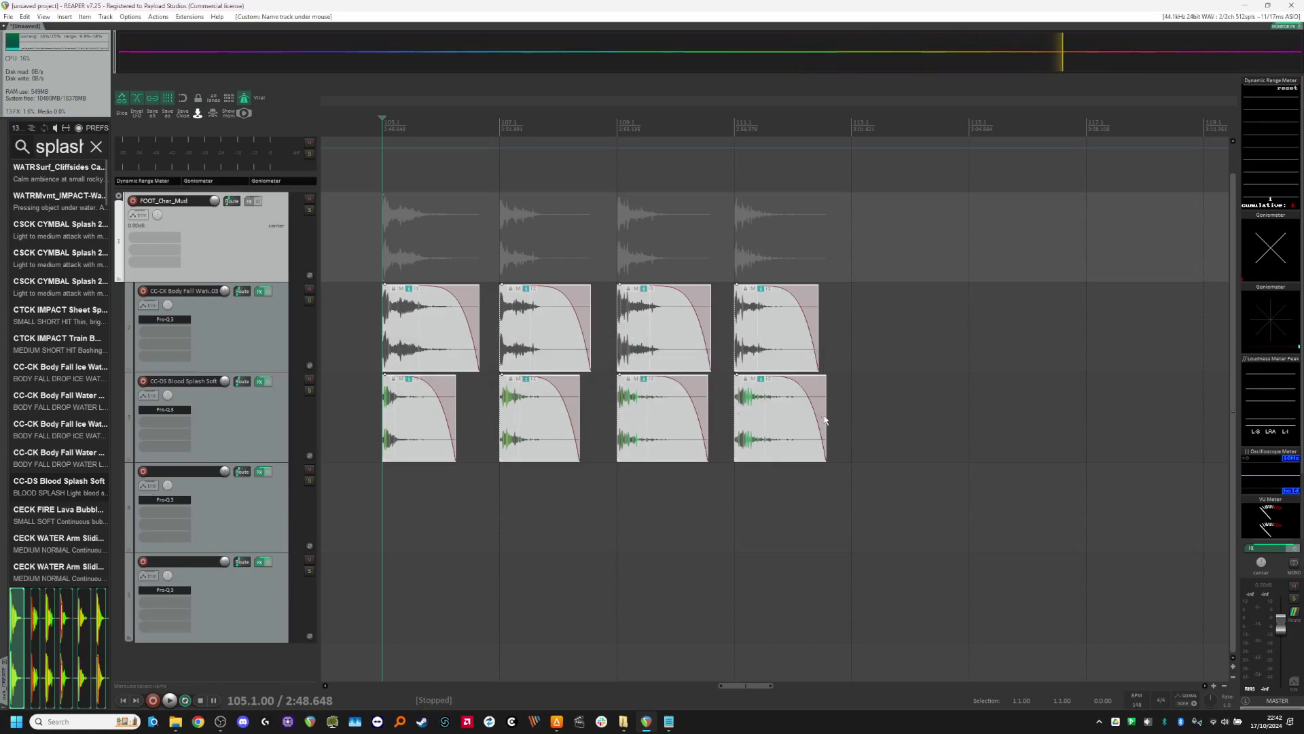
Step: Generate colour-coded blocks and regions named after the FOOT_Char_Mud folder for the four splash variations
{"action": "key", "text": "shift+r"}
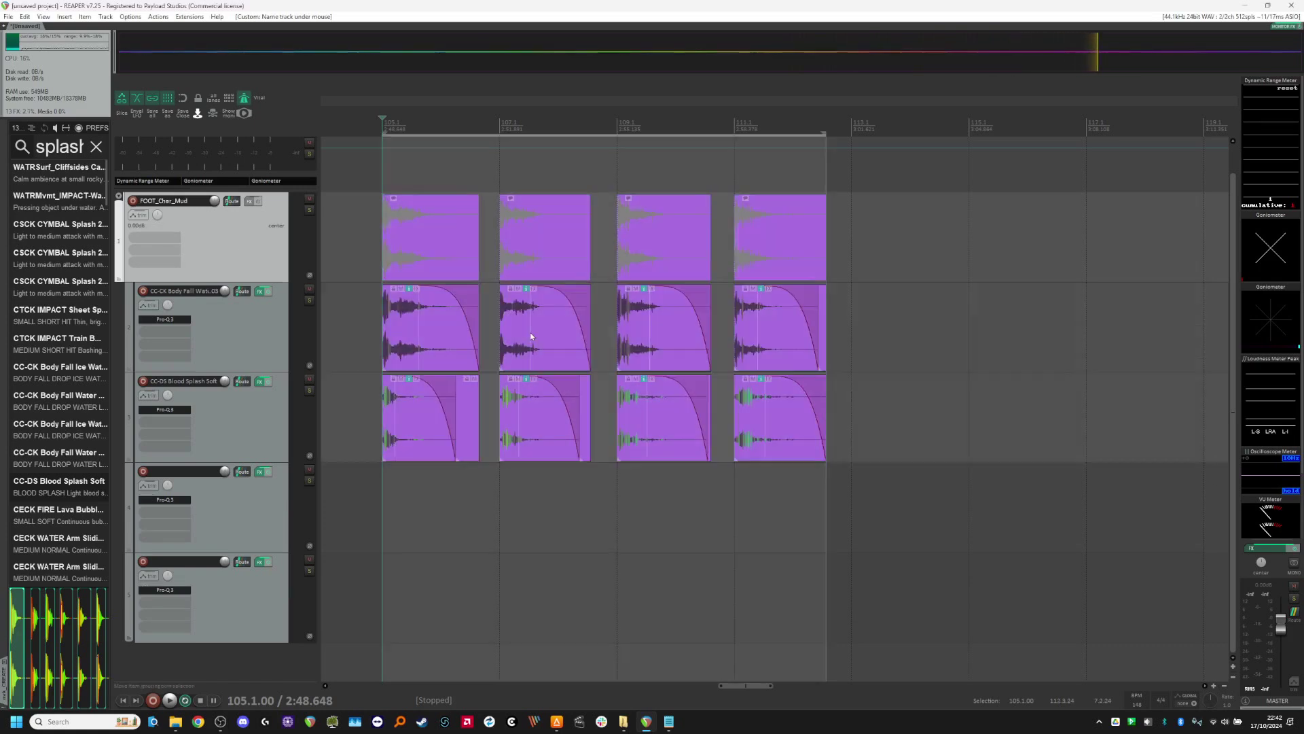
{"action": "scroll", "coordinate": [394, 255], "scroll_direction": "up", "scroll_amount": 5}
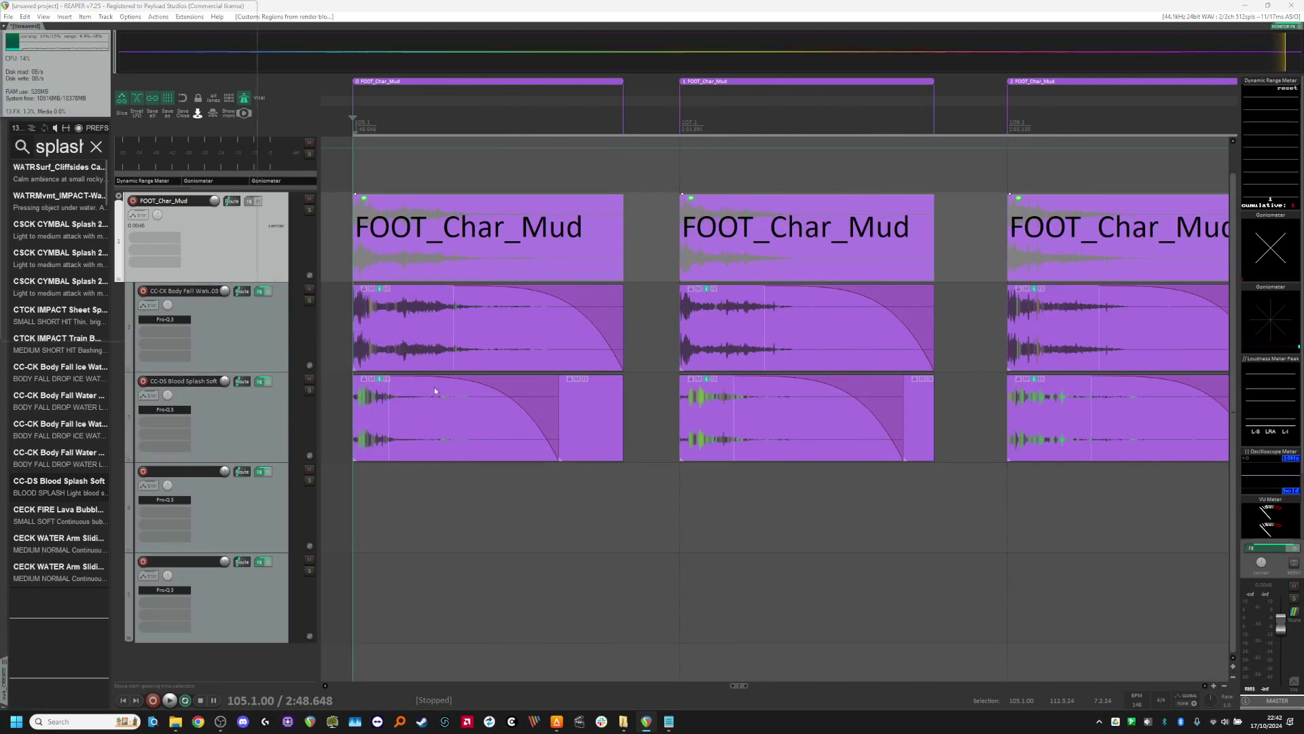
Step: Perform a dry-run render of the selected regions with no output, and close the render dialogs without rendering files
{"action": "key", "text": "ctrl+alt+r"}
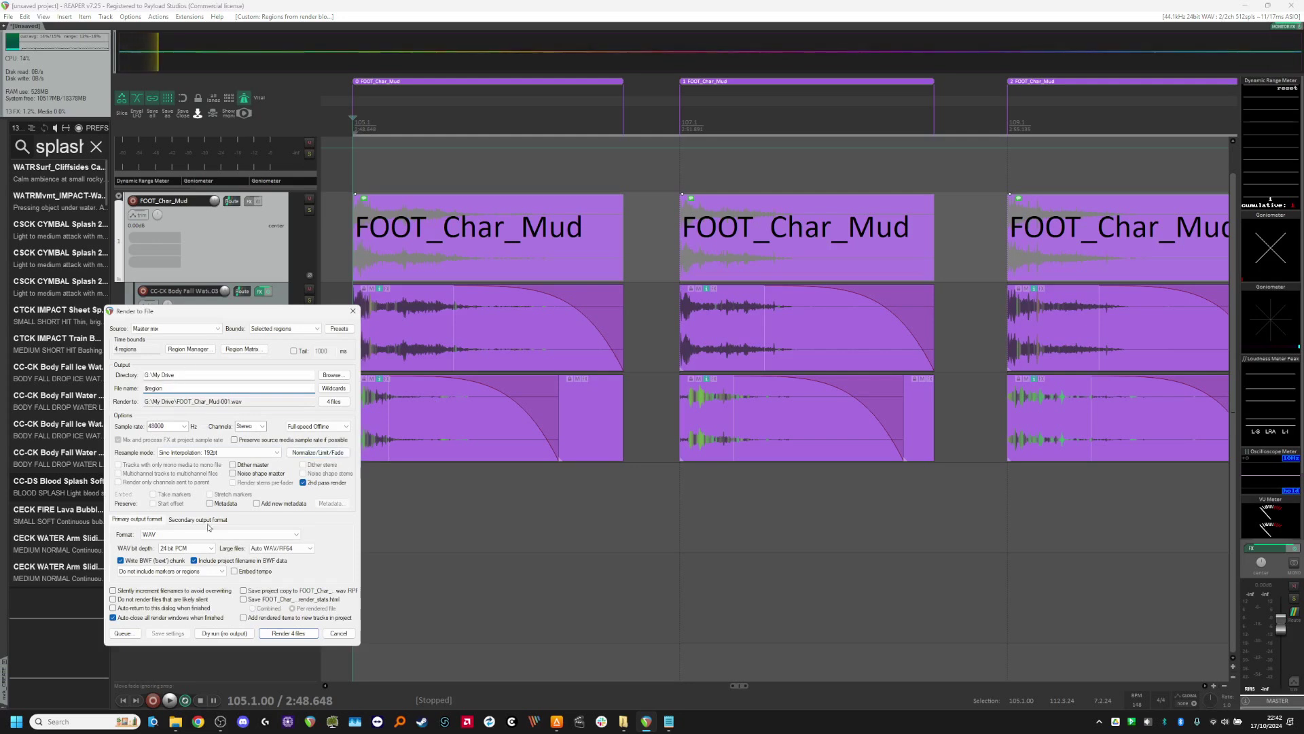
{"action": "left_click", "coordinate": [235, 633]}
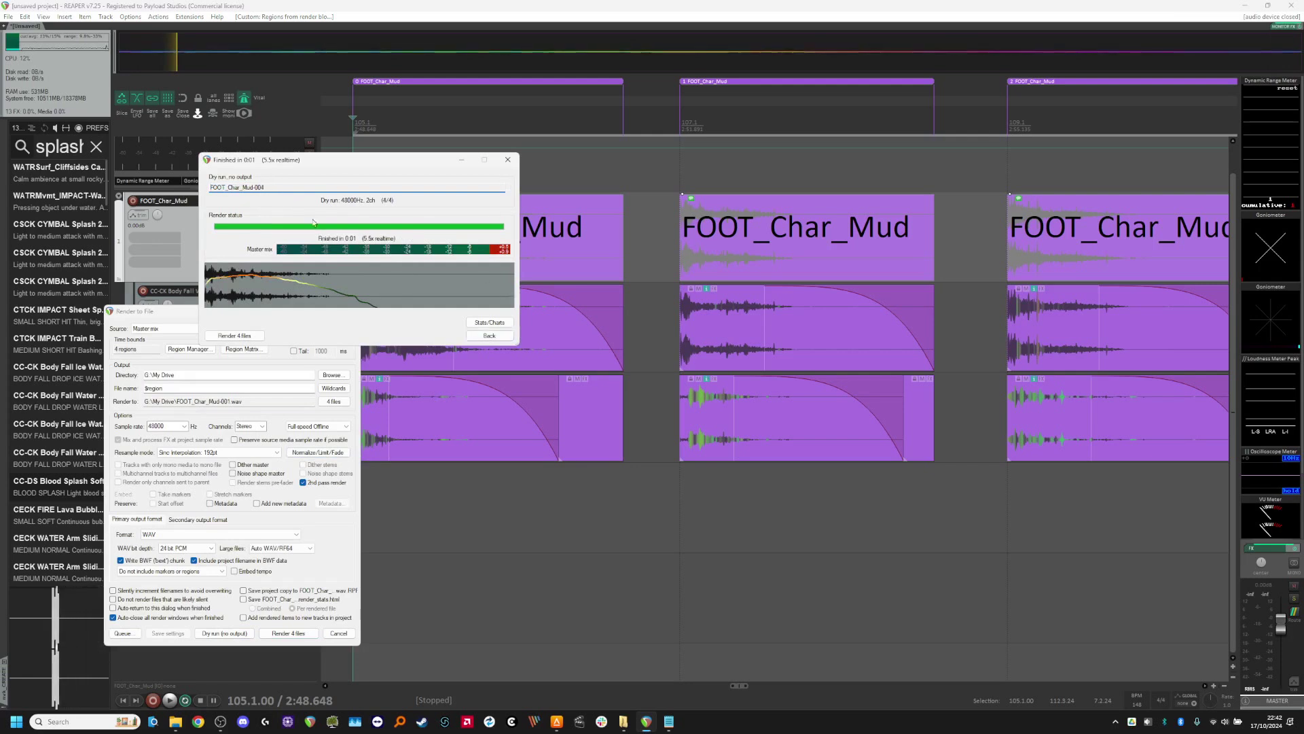
{"action": "left_click", "coordinate": [508, 161]}
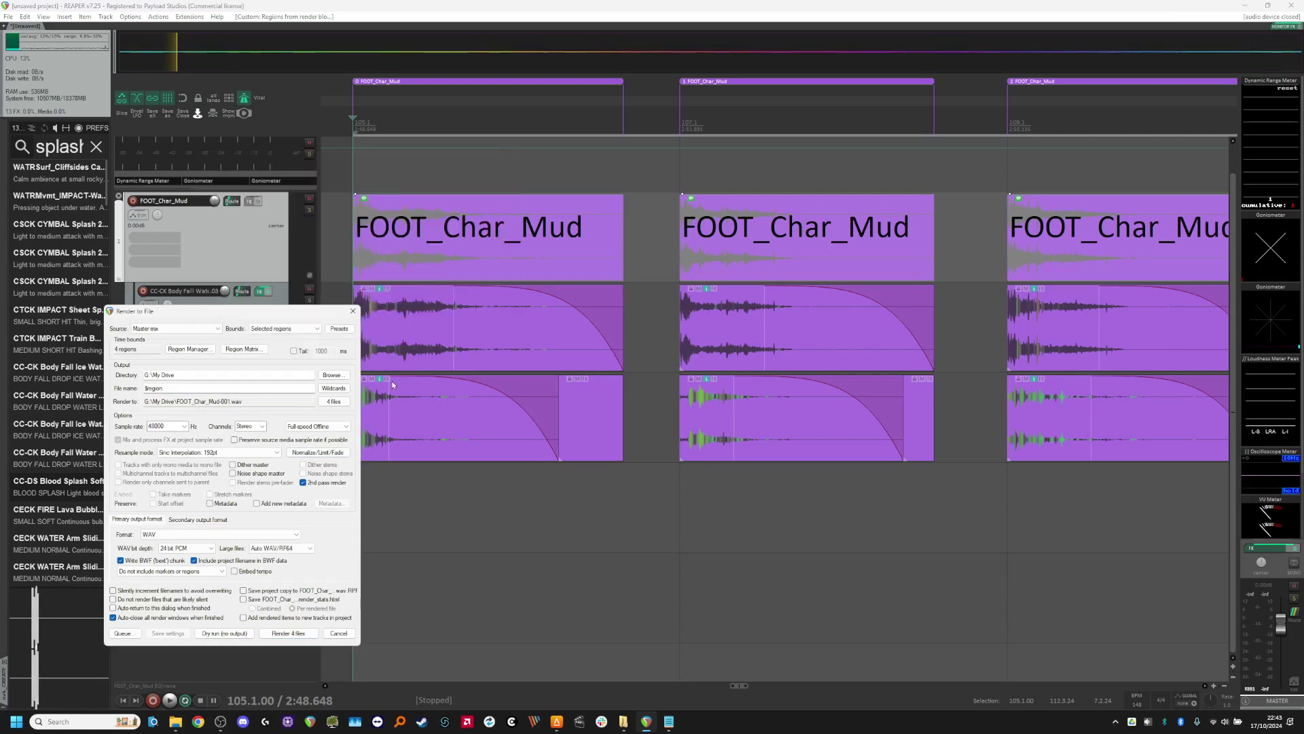
{"action": "left_click", "coordinate": [331, 637]}
Step: Undo and redo the region generation to compare the clips before and after, finishing with it undone
{"action": "scroll", "coordinate": [437, 605], "scroll_direction": "down", "scroll_amount": 5}
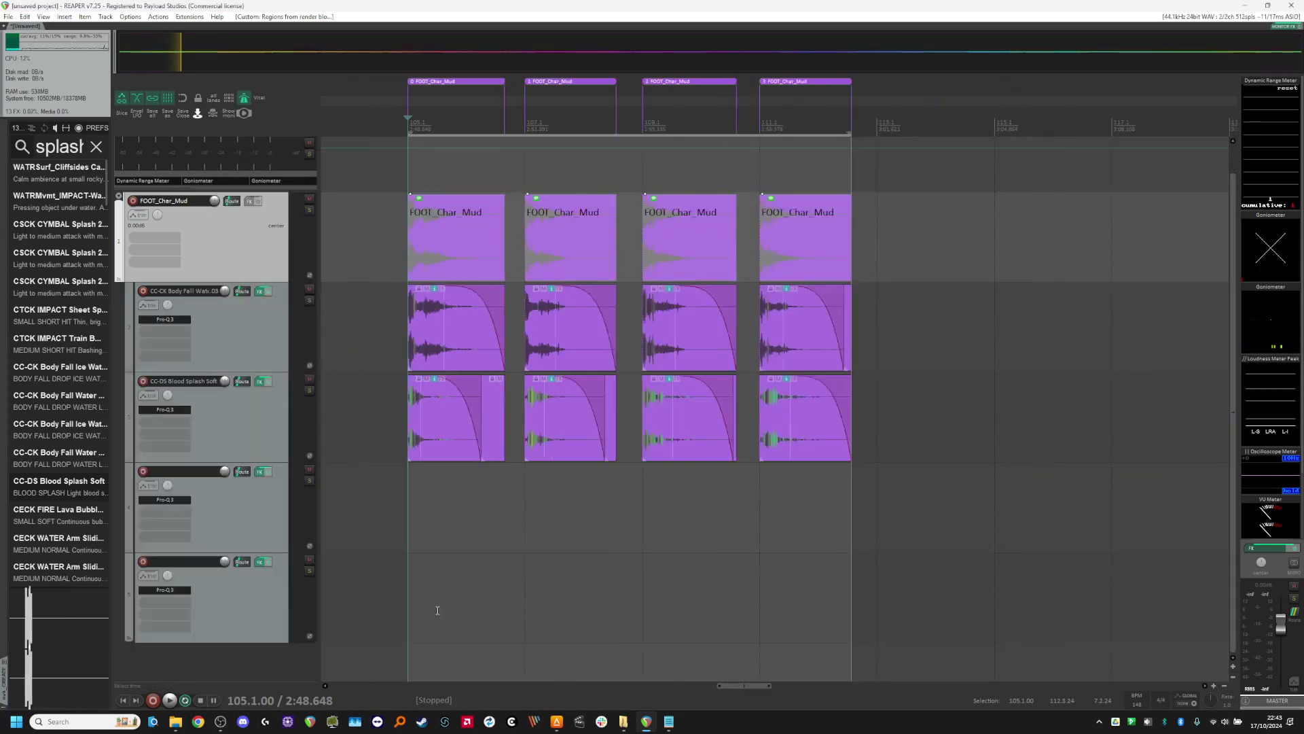
{"action": "scroll", "coordinate": [454, 600], "scroll_direction": "up", "scroll_amount": 1}
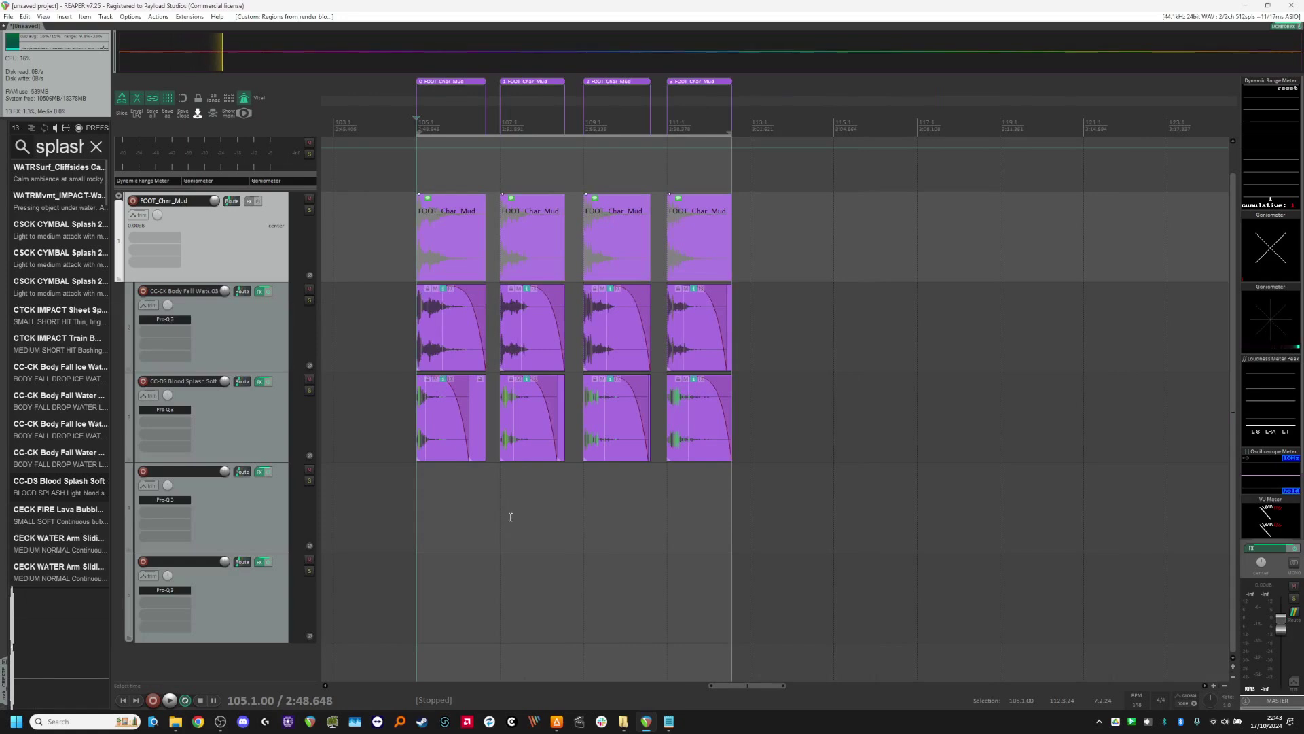
{"action": "key", "text": "ctrl+z"}
{"action": "key", "text": "ctrl+shift+z"}
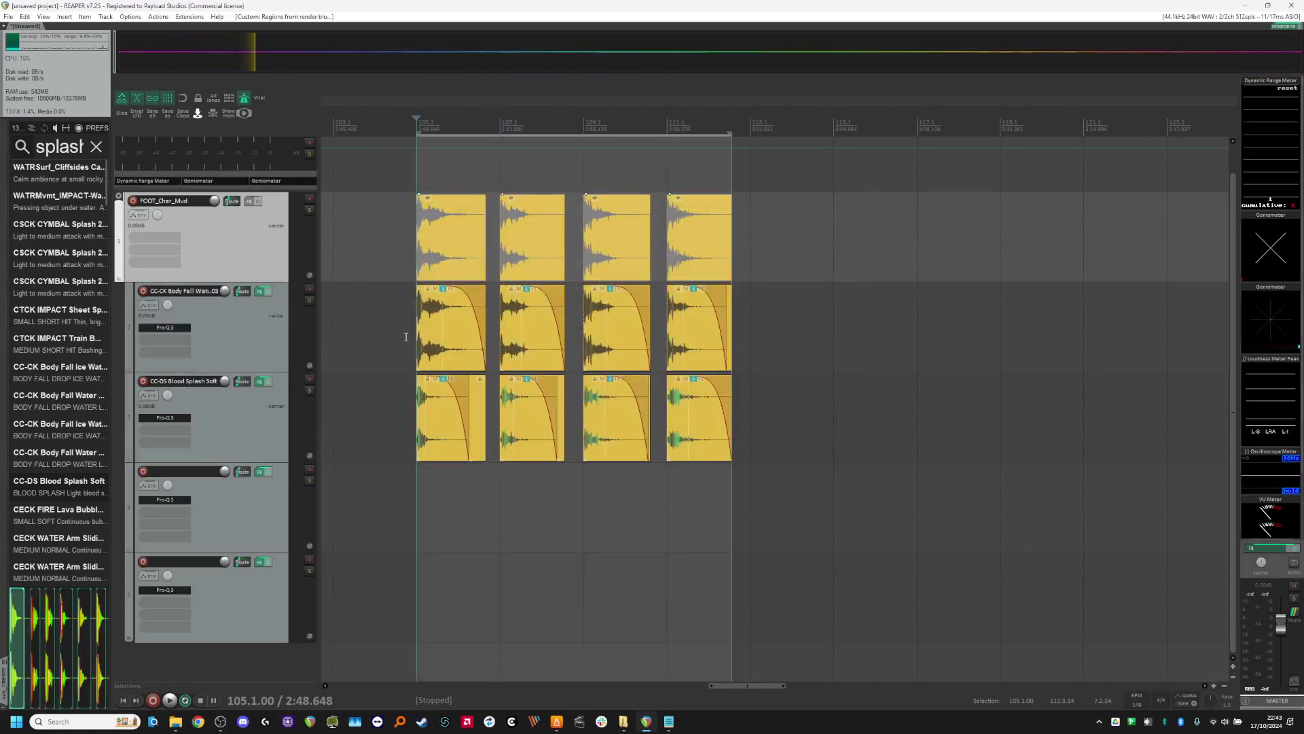
{"action": "key", "text": "ctrl+z"}
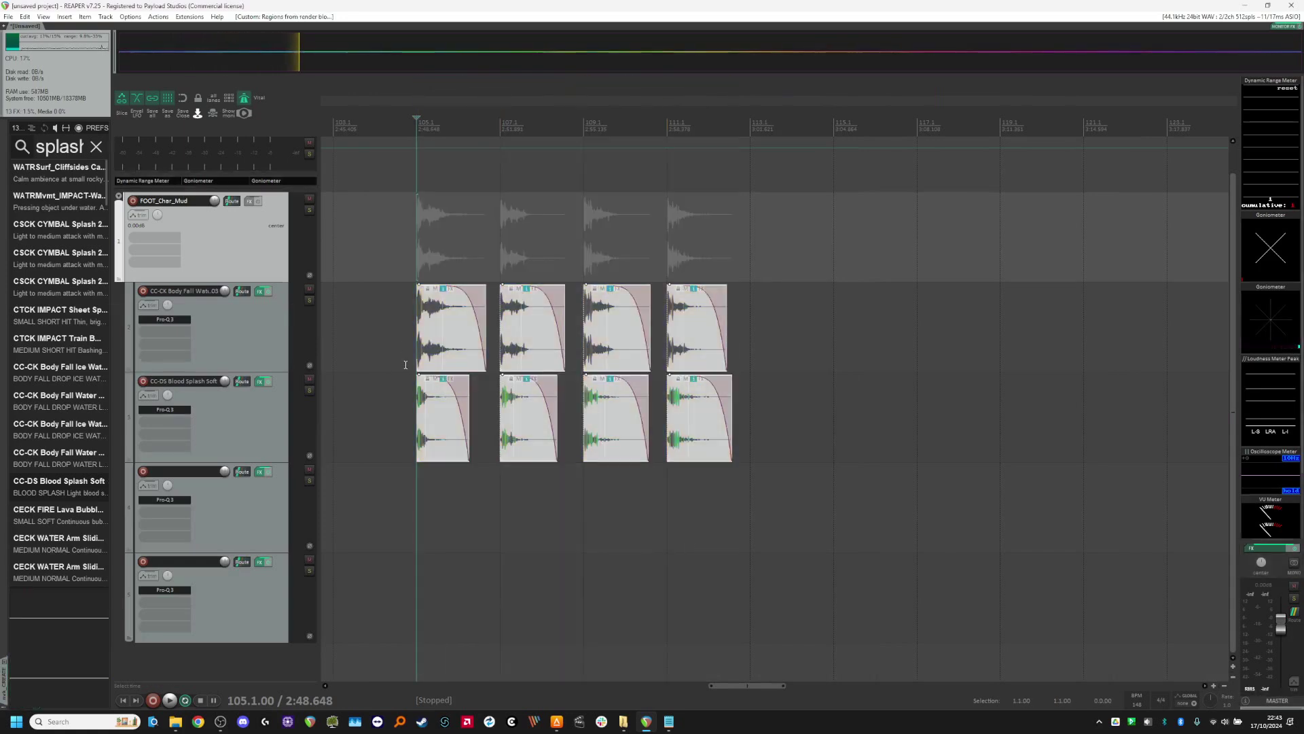
{"action": "key", "text": "ctrl+shift+z"}
{"action": "scroll", "coordinate": [406, 362], "scroll_direction": "up", "scroll_amount": 1}
{"action": "scroll", "coordinate": [475, 351], "scroll_direction": "up", "scroll_amount": 2}
{"action": "scroll", "coordinate": [473, 354], "scroll_direction": "down", "scroll_amount": 2}
{"action": "key", "text": "ctrl+z"}
{"action": "scroll", "coordinate": [465, 384], "scroll_direction": "down", "scroll_amount": 2}
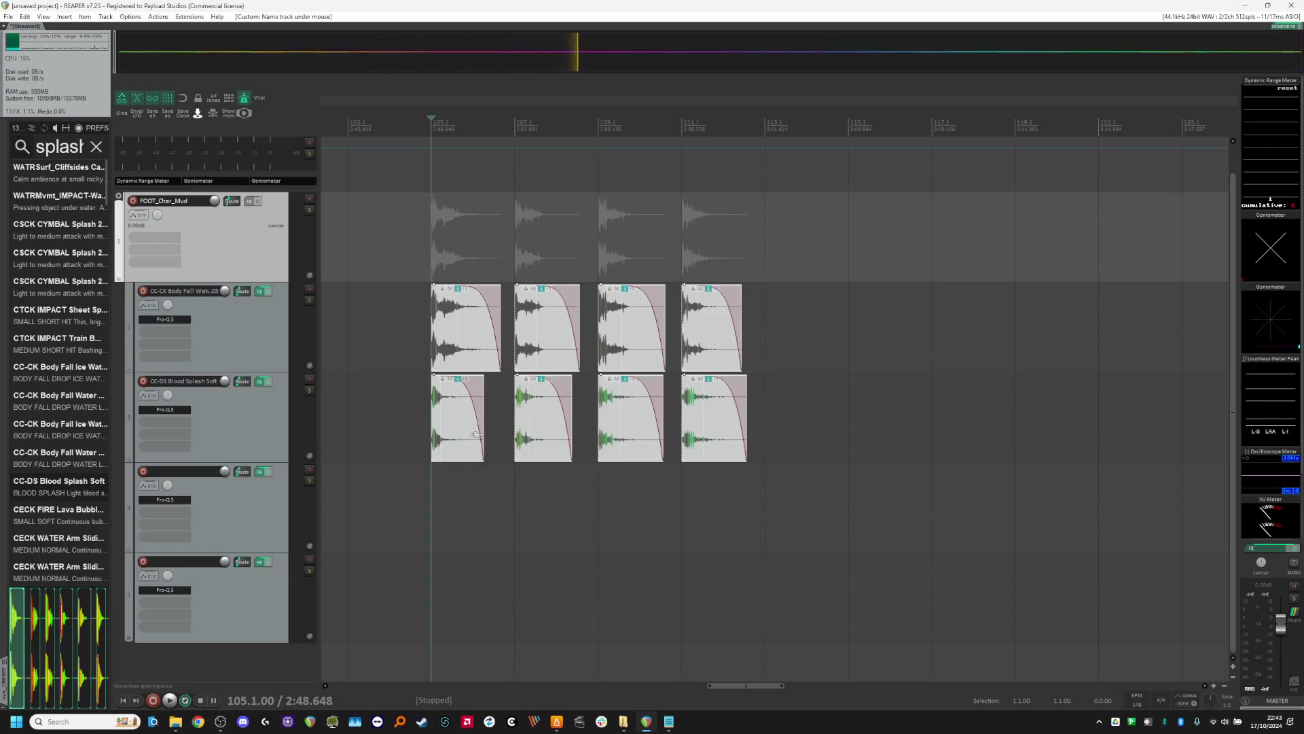
{"action": "scroll", "coordinate": [466, 422], "scroll_direction": "up", "scroll_amount": 3}
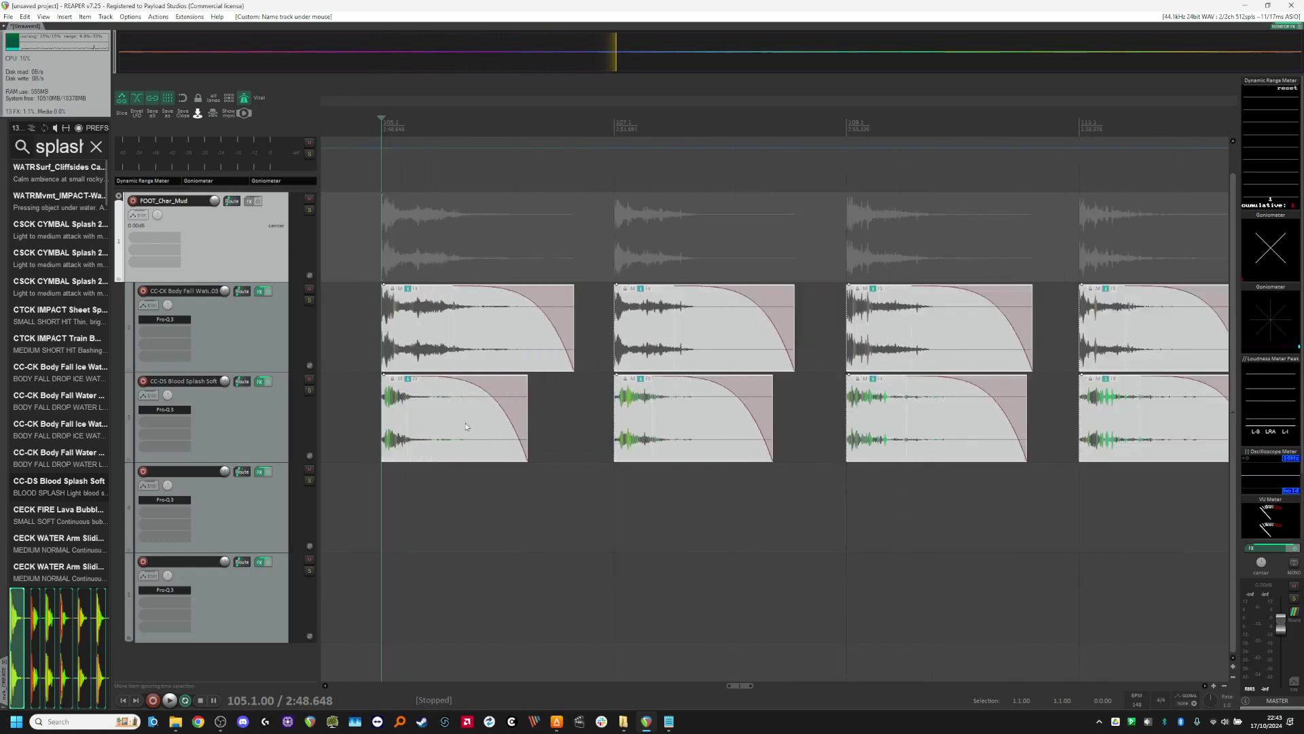
{"action": "scroll", "coordinate": [464, 450], "scroll_direction": "down", "scroll_amount": 3}
{"action": "scroll", "coordinate": [476, 407], "scroll_direction": "up", "scroll_amount": 4}
{"action": "scroll", "coordinate": [486, 353], "scroll_direction": "down", "scroll_amount": 1}
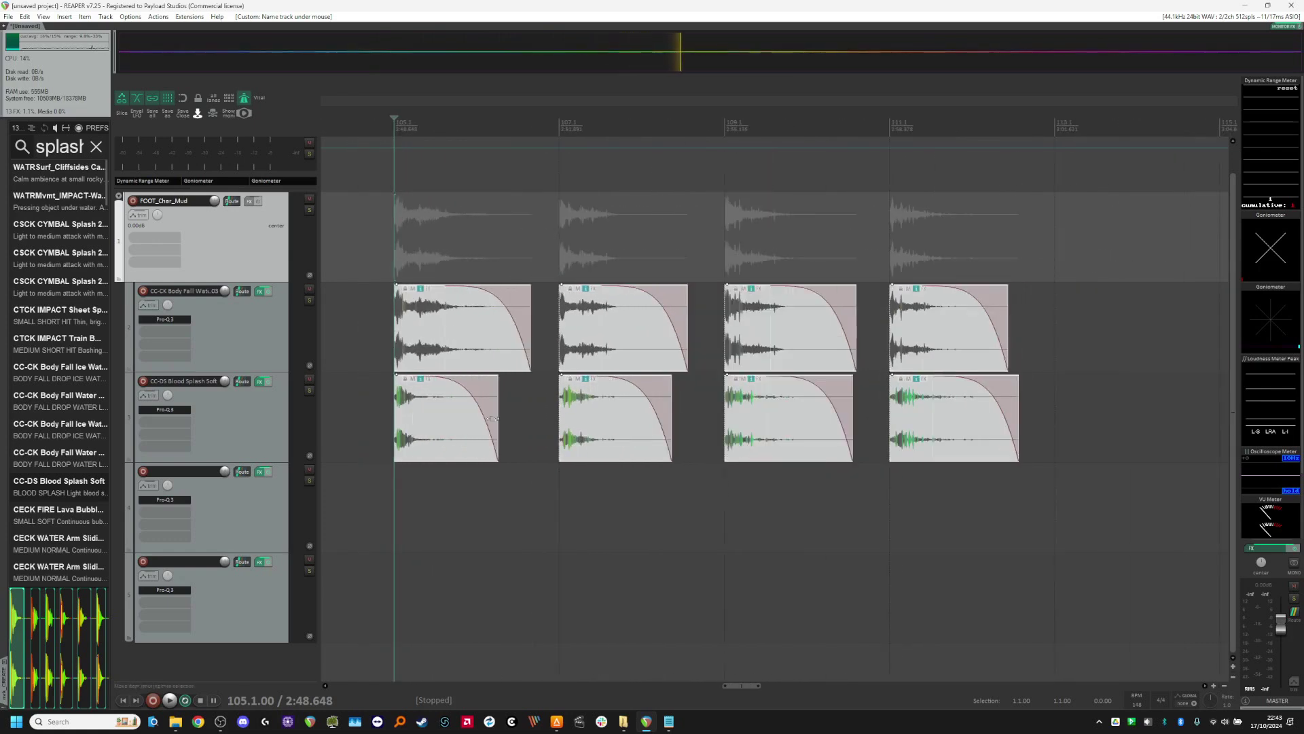
{"action": "scroll", "coordinate": [475, 477], "scroll_direction": "down", "scroll_amount": 2}
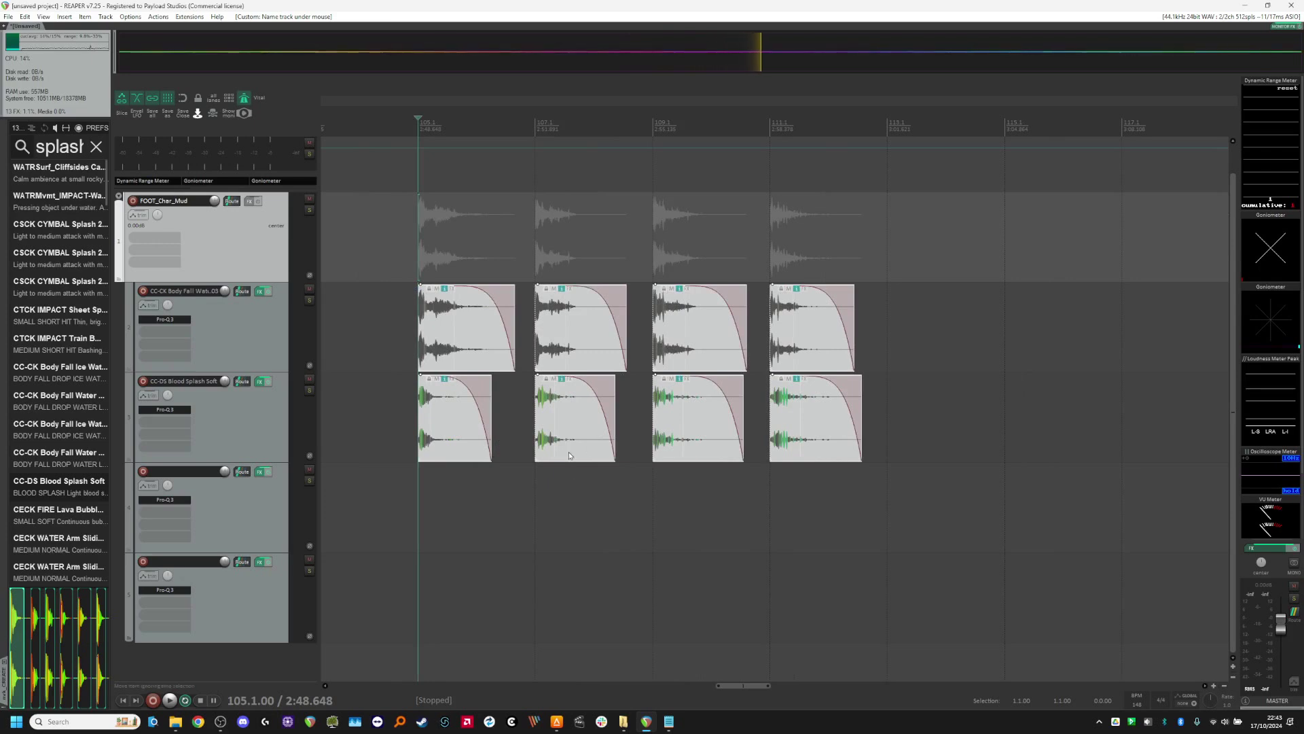
{"action": "scroll", "coordinate": [557, 461], "scroll_direction": "up", "scroll_amount": 2}
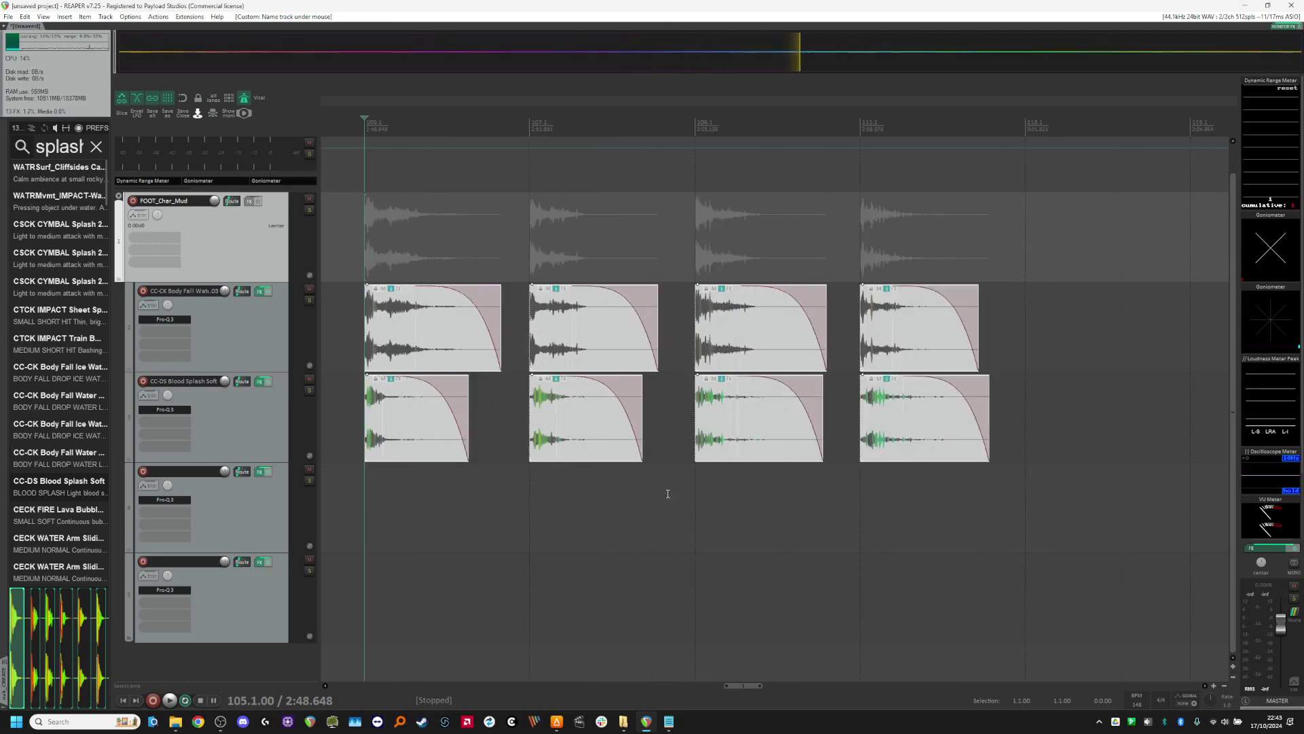
{"action": "scroll", "coordinate": [668, 494], "scroll_direction": "down", "scroll_amount": 2}
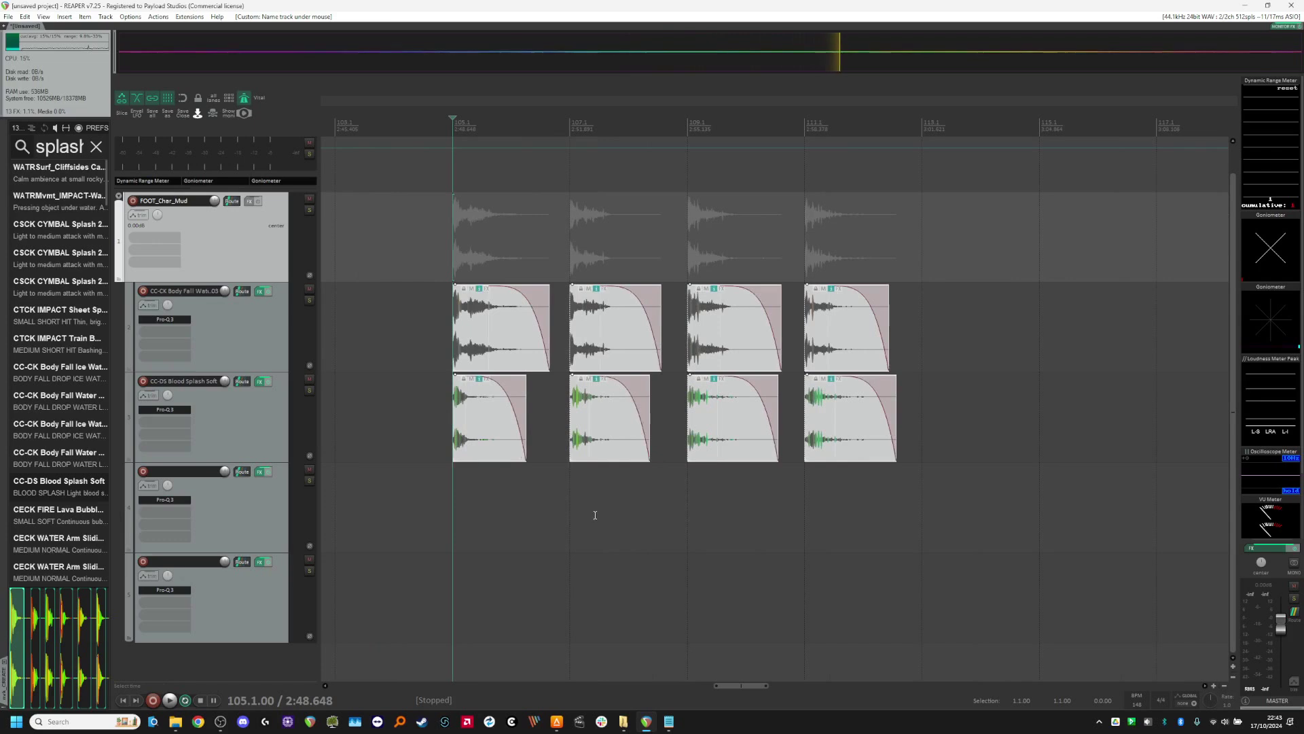
Step: Find the custom action assigned to the Down shortcut, open Regions from render block parent for editing, and select its Pack clusters script
{"action": "key", "text": "shift+slash"}
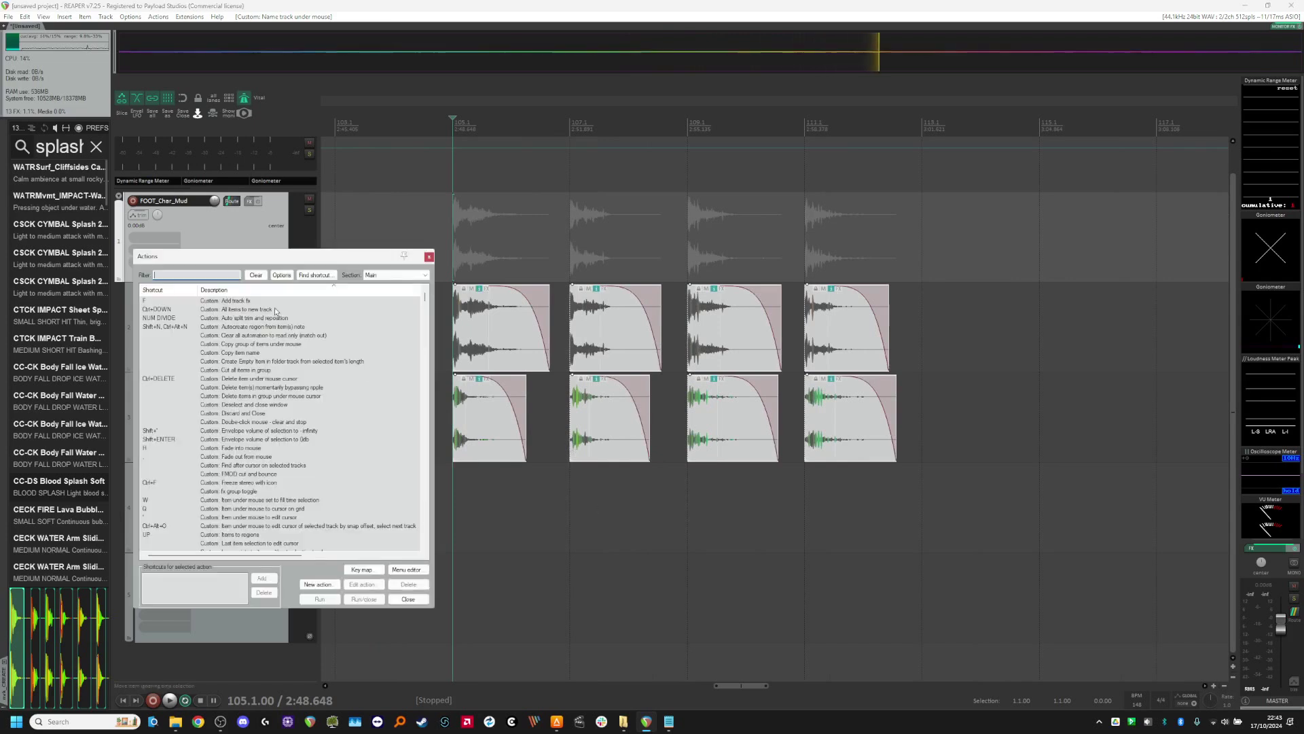
{"action": "left_click", "coordinate": [305, 276]}
{"action": "key", "text": "Down"}
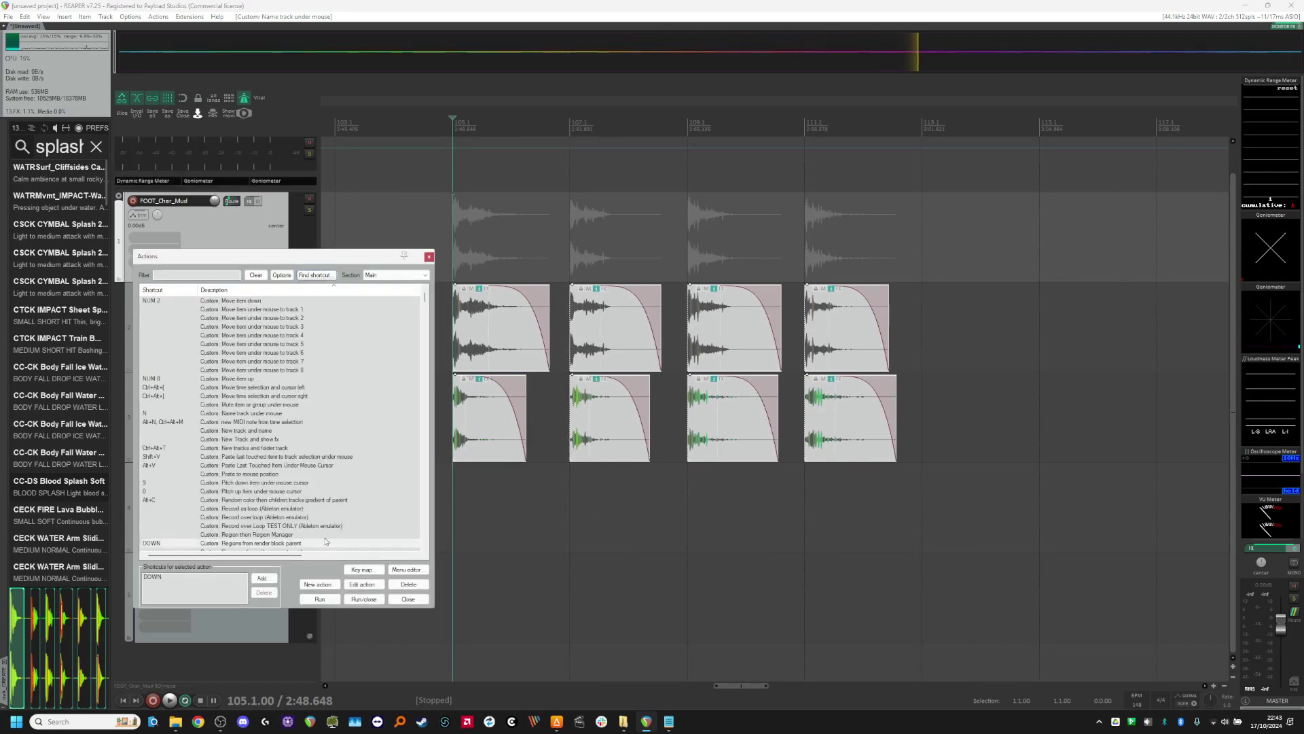
{"action": "left_click", "coordinate": [362, 584]}
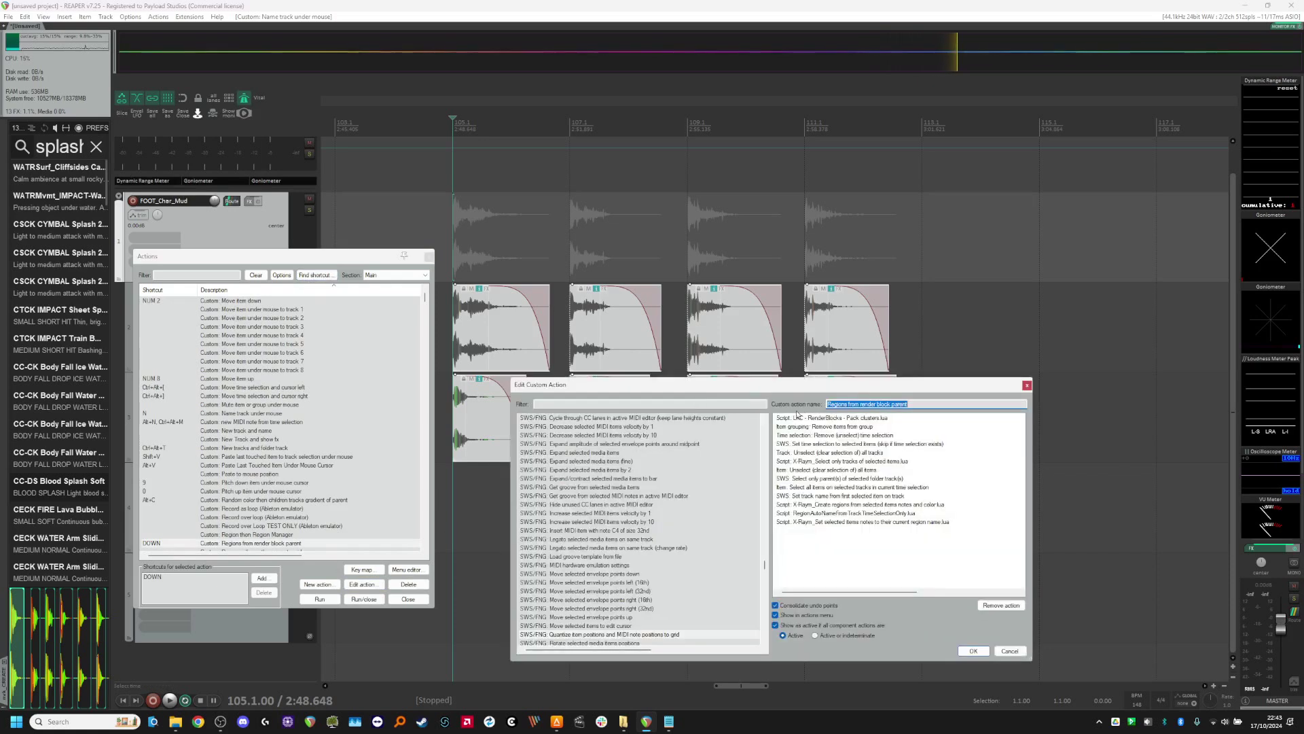
{"action": "left_click", "coordinate": [816, 419]}
{"action": "left_click_drag", "start_coordinate": [805, 390], "coordinate": [1019, 384]}
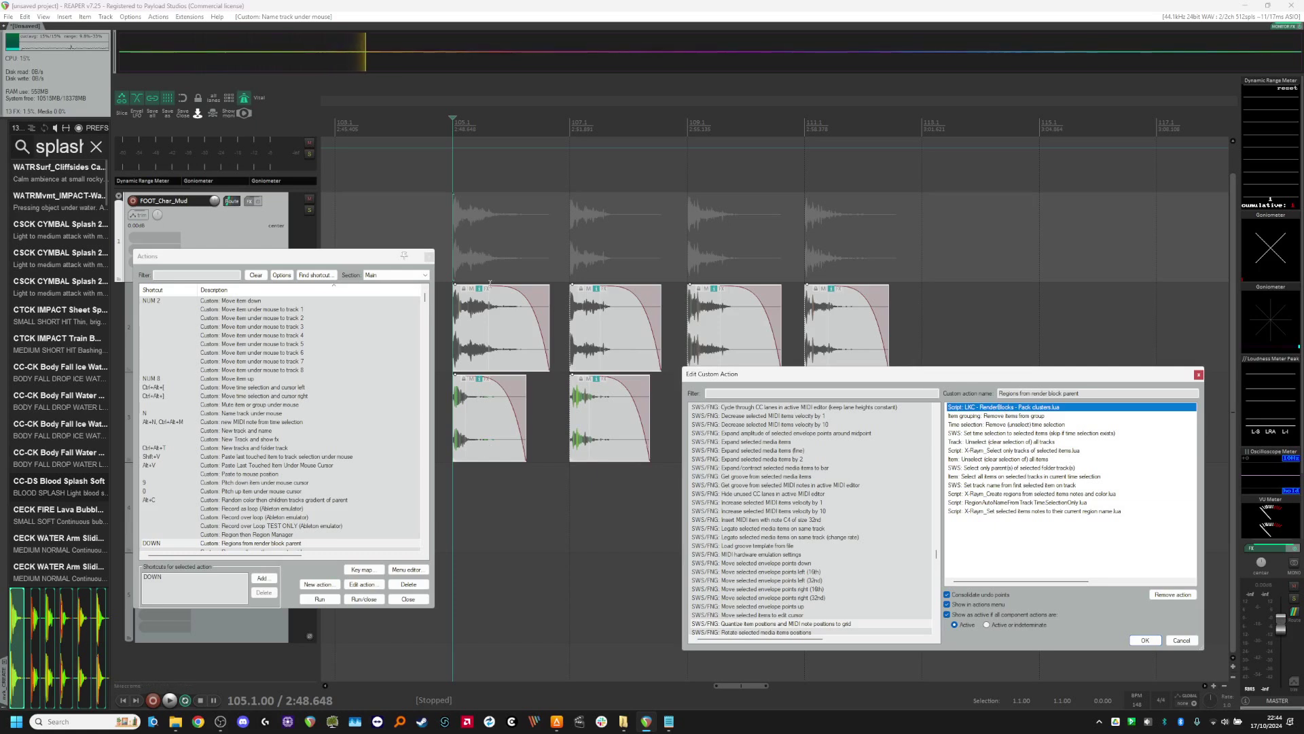
Step: Review the custom action's entries for removing items from groups, clearing the time selection and naming regions with the RegionAutoNameFromTrackTimeSelectionOnly script
{"action": "left_click", "coordinate": [1011, 418]}
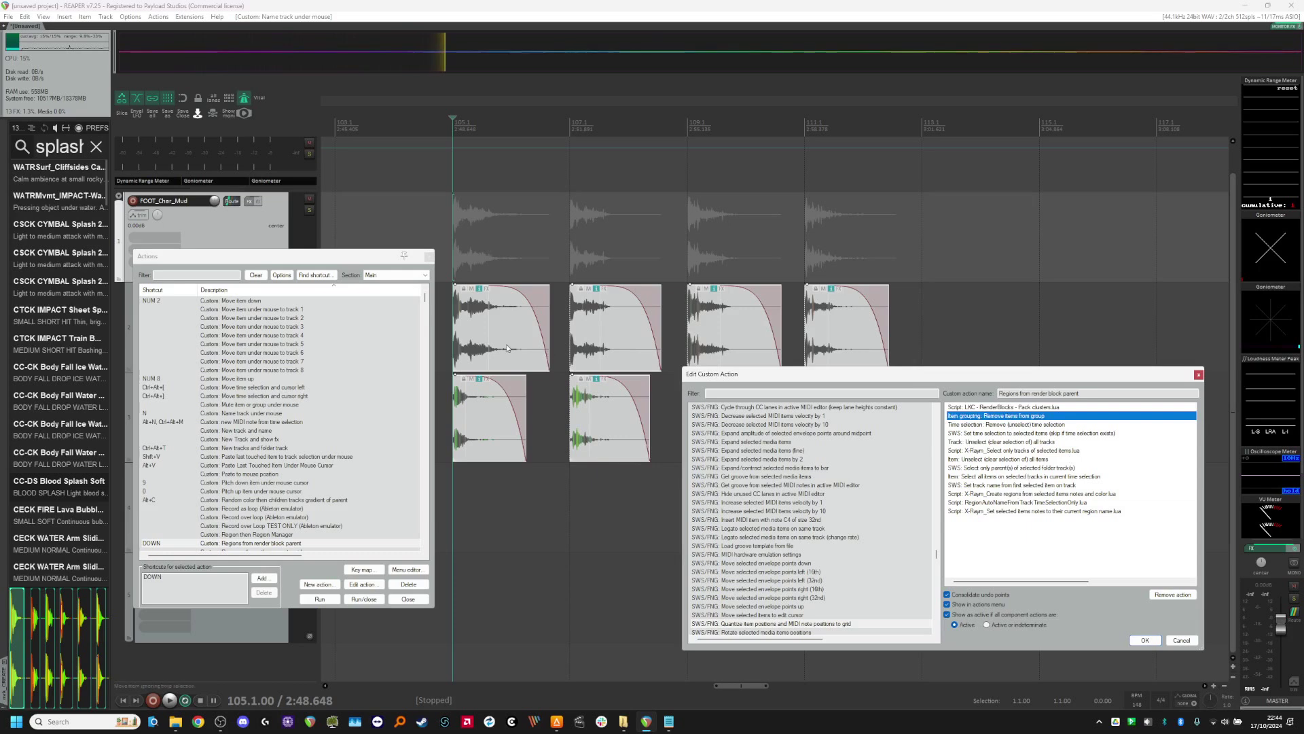
{"action": "key", "text": "Up"}
{"action": "left_click", "coordinate": [1039, 416]}
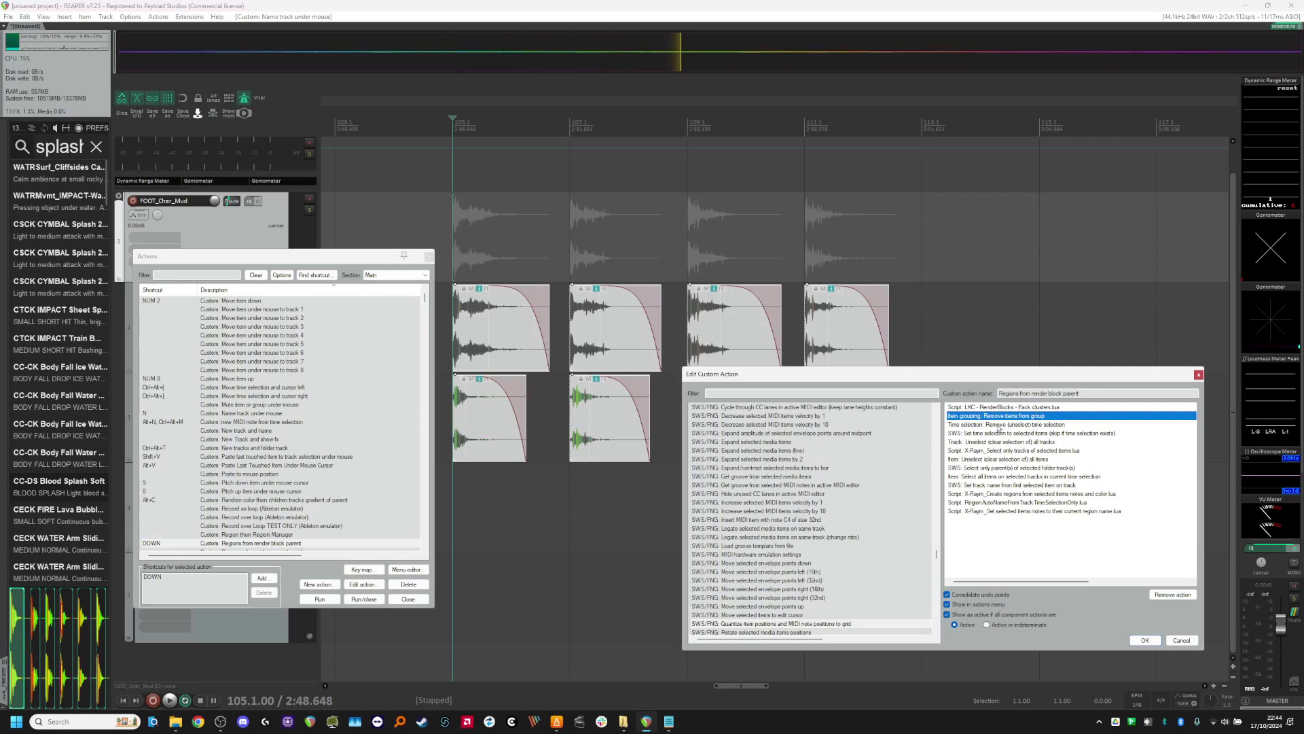
{"action": "left_click", "coordinate": [998, 425]}
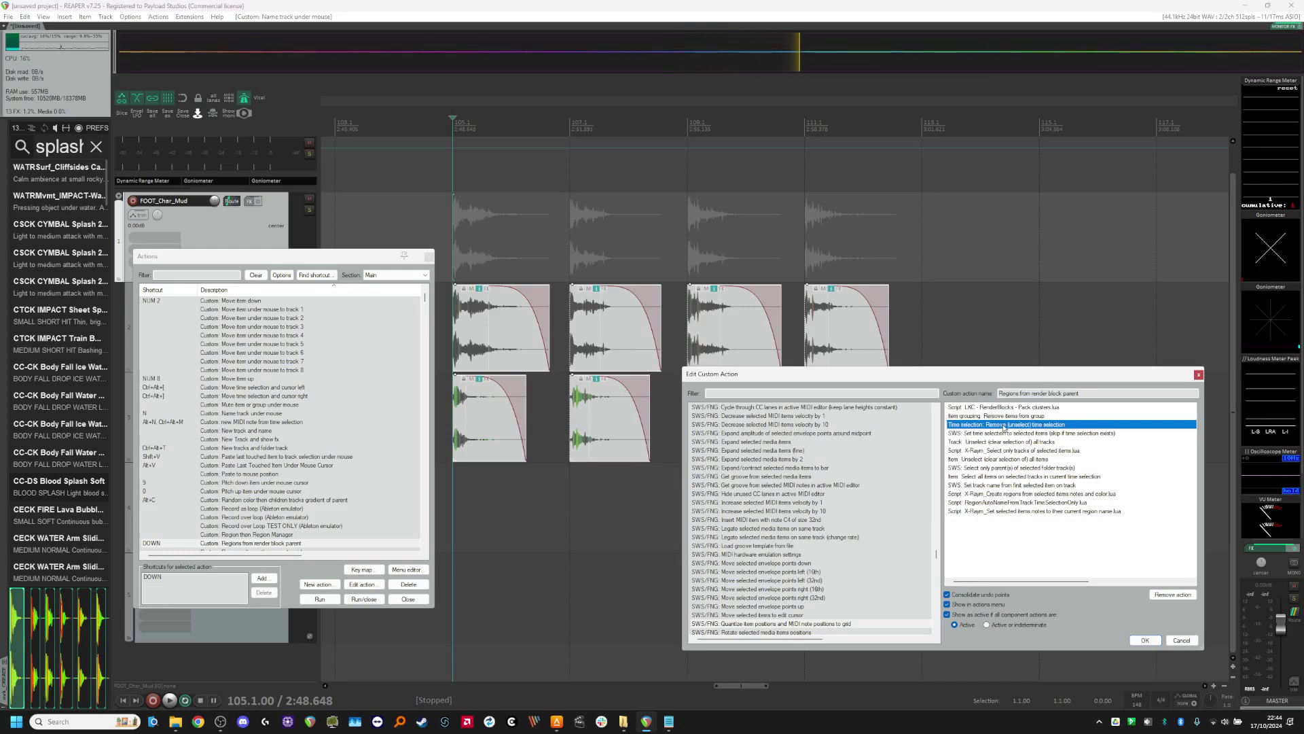
{"action": "left_click", "coordinate": [999, 503]}
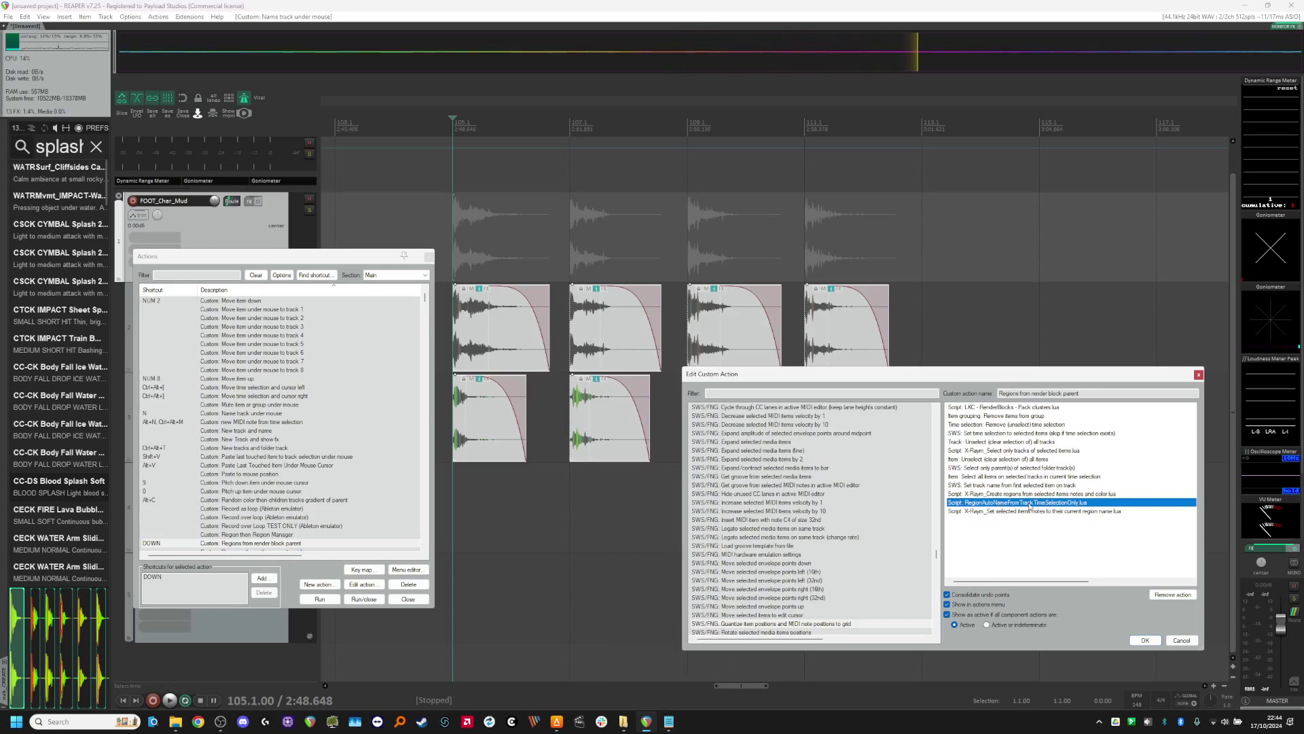
{"action": "key", "text": "Home"}
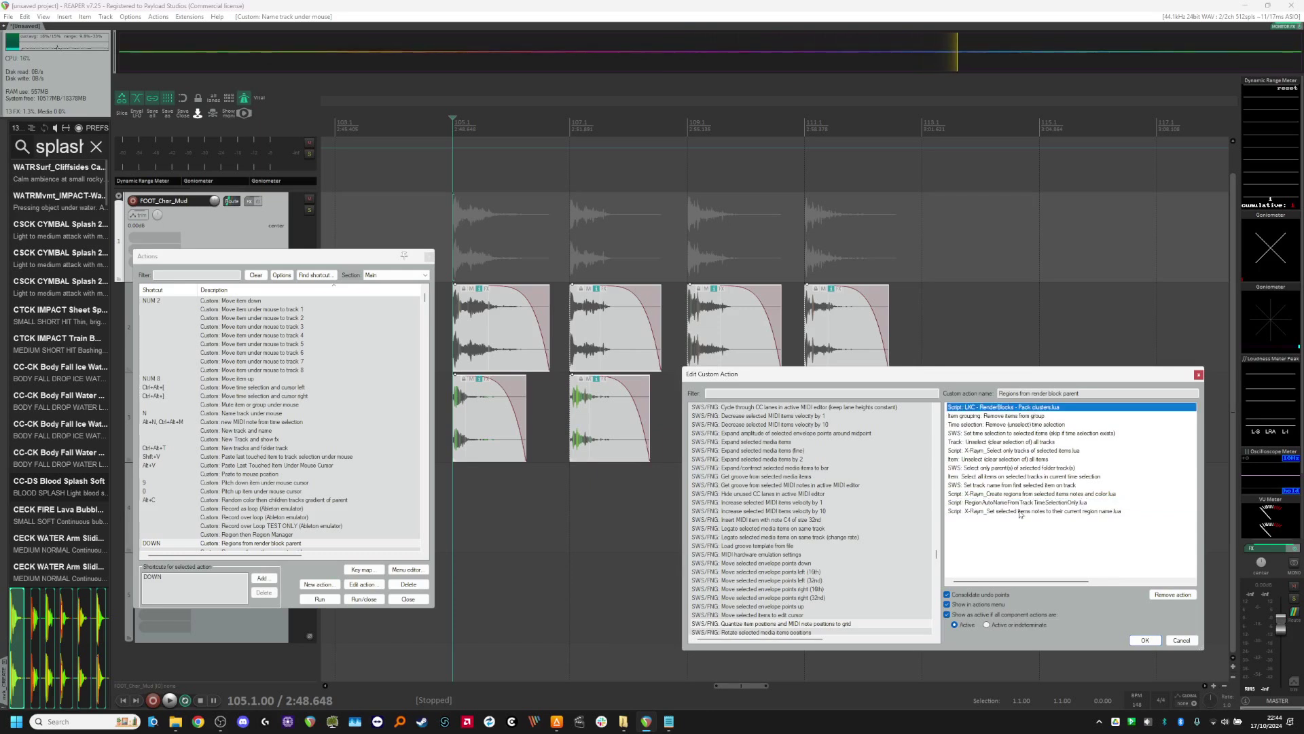
{"action": "left_click", "coordinate": [1027, 503]}
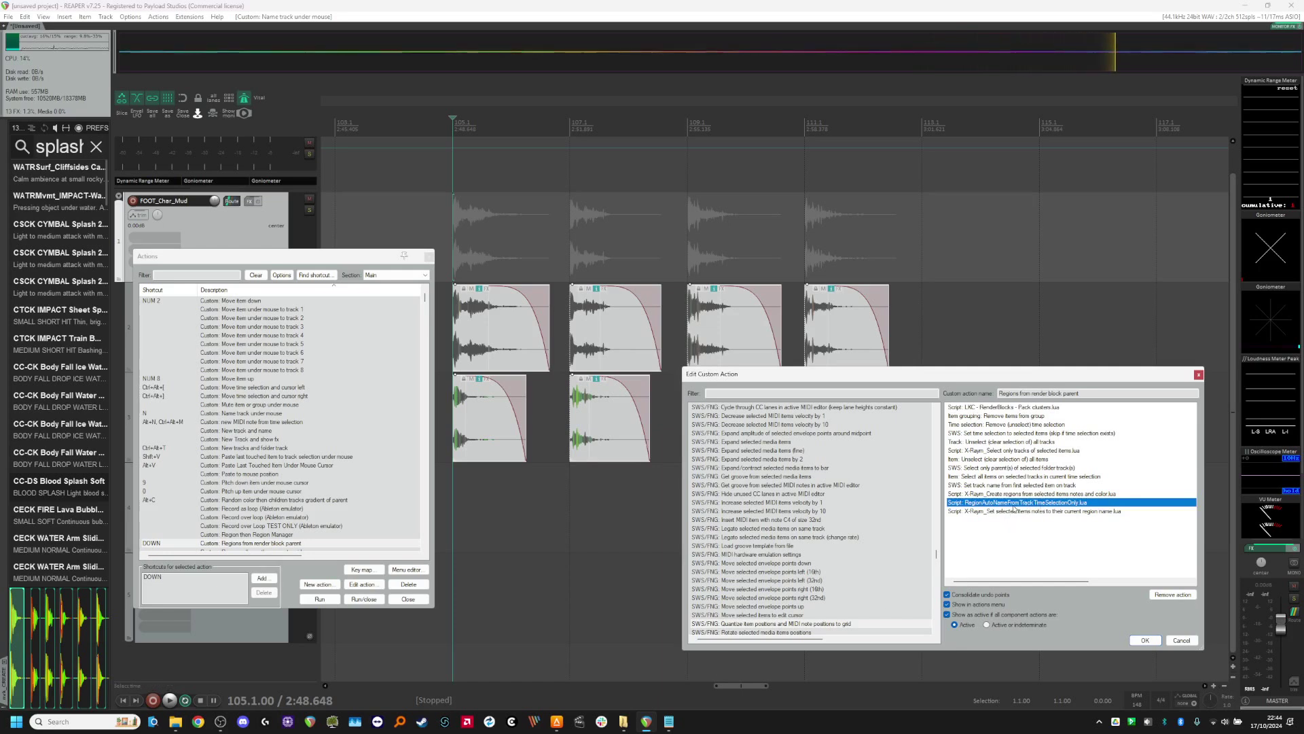
Step: Switch to Notepad to read the region auto-naming script, and place its window clear of the clips and the custom action editor
{"action": "left_click", "coordinate": [670, 722]}
{"action": "left_click_drag", "start_coordinate": [1050, 445], "coordinate": [704, 107]}
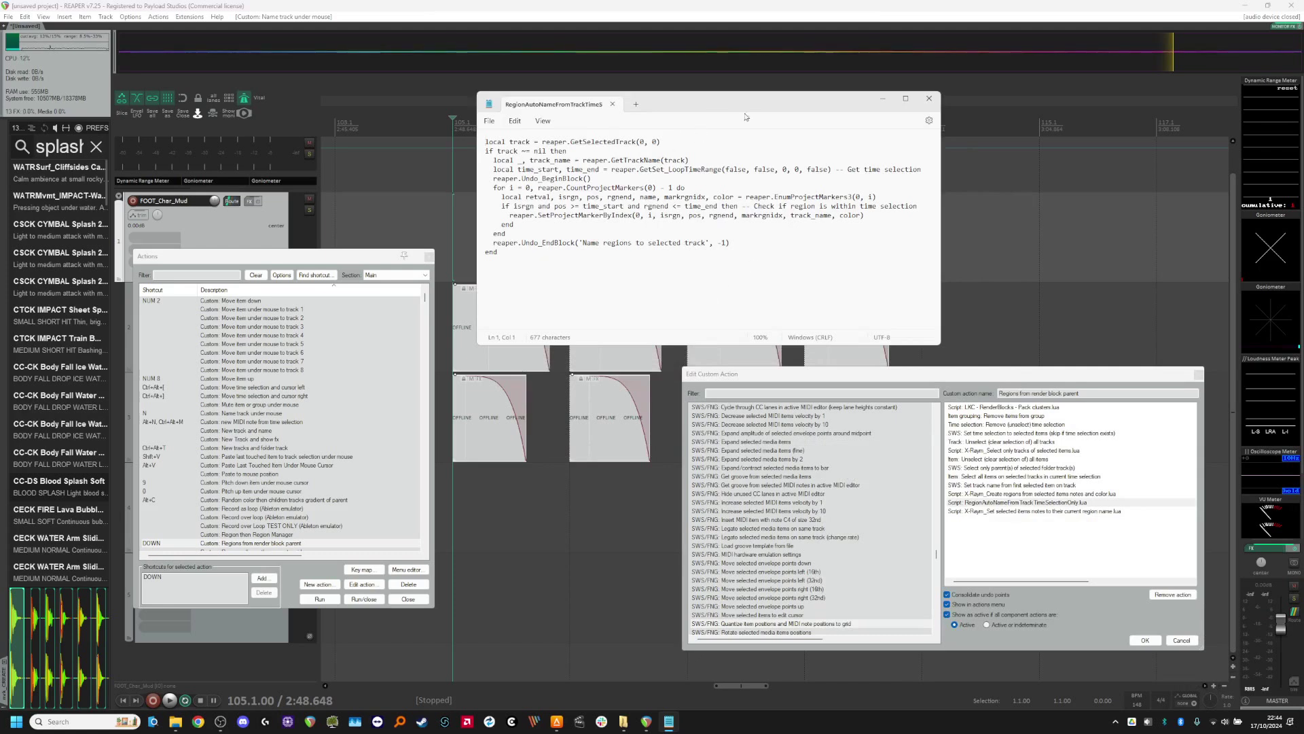
{"action": "left_click_drag", "start_coordinate": [940, 347], "coordinate": [988, 296]}
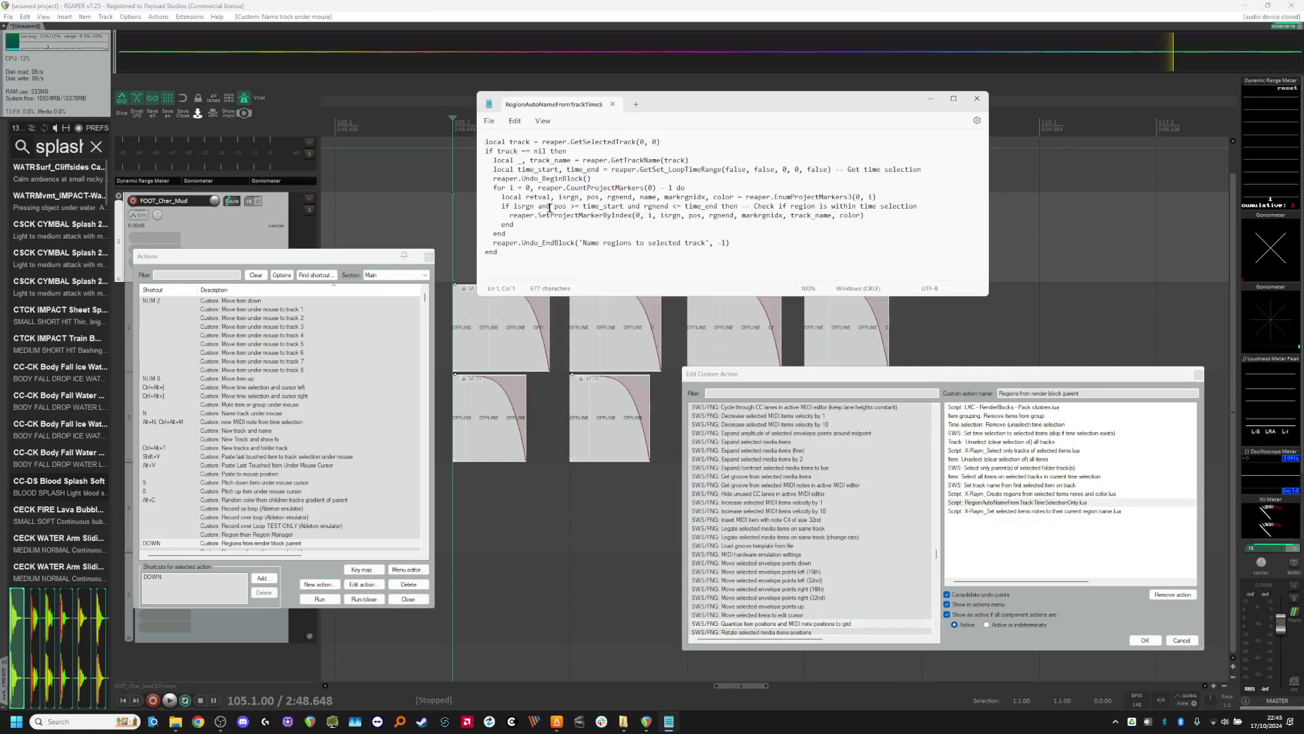
{"action": "left_click_drag", "start_coordinate": [690, 109], "coordinate": [936, 155]}
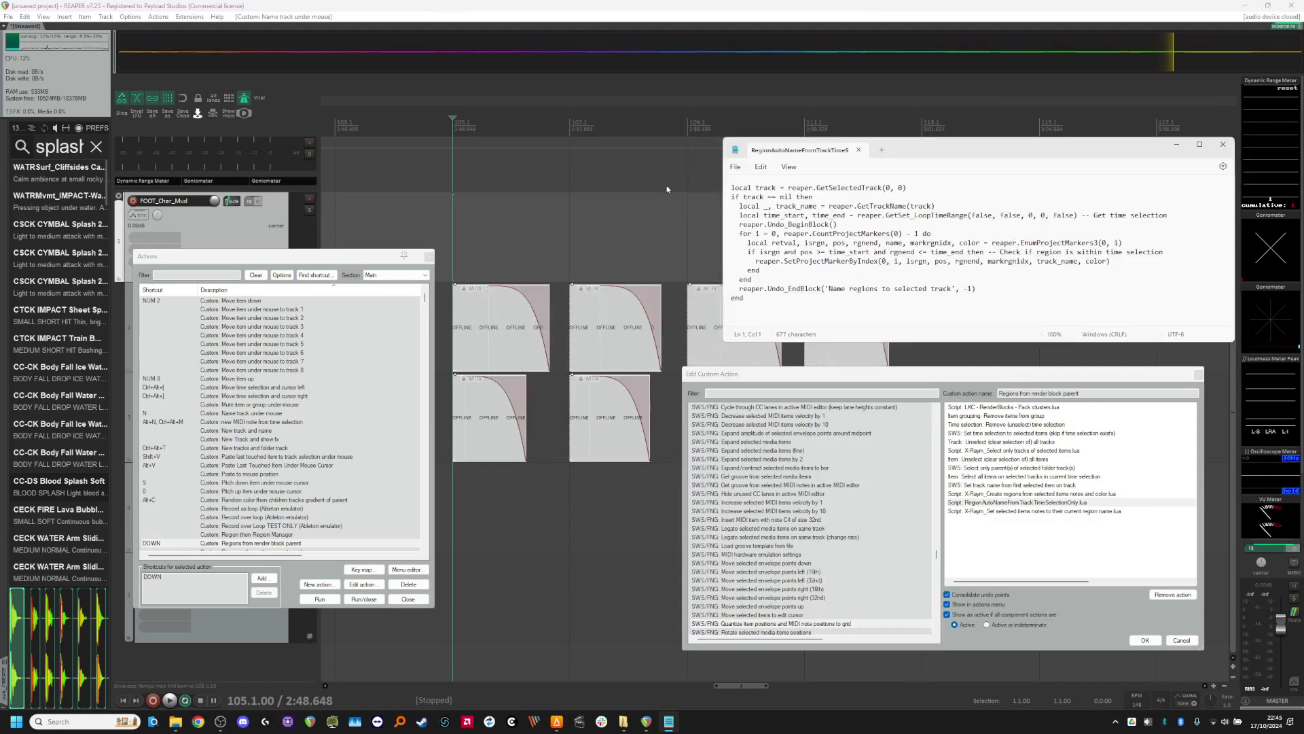
{"action": "scroll", "coordinate": [499, 348], "scroll_direction": "down", "scroll_amount": 4}
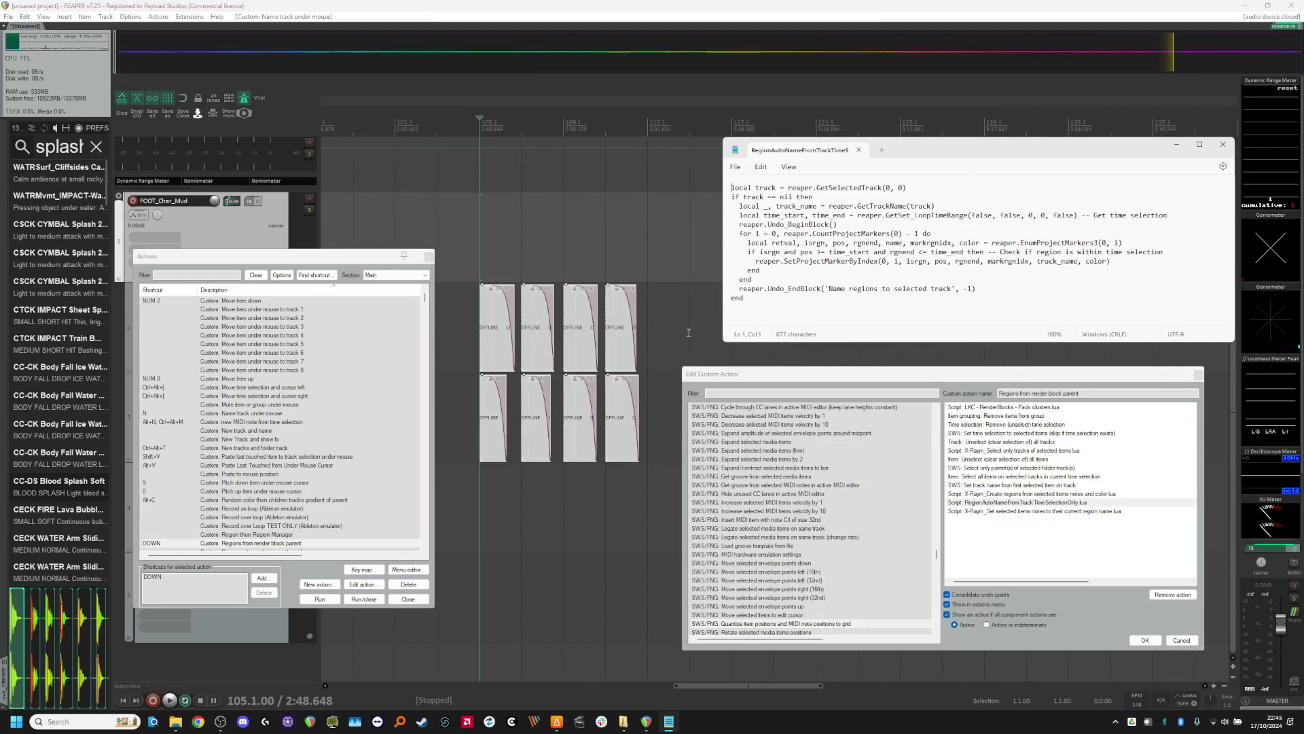
Step: Return to REAPER, mark a time selection spanning the four splash variations, and clear it again
{"action": "left_click", "coordinate": [479, 263]}
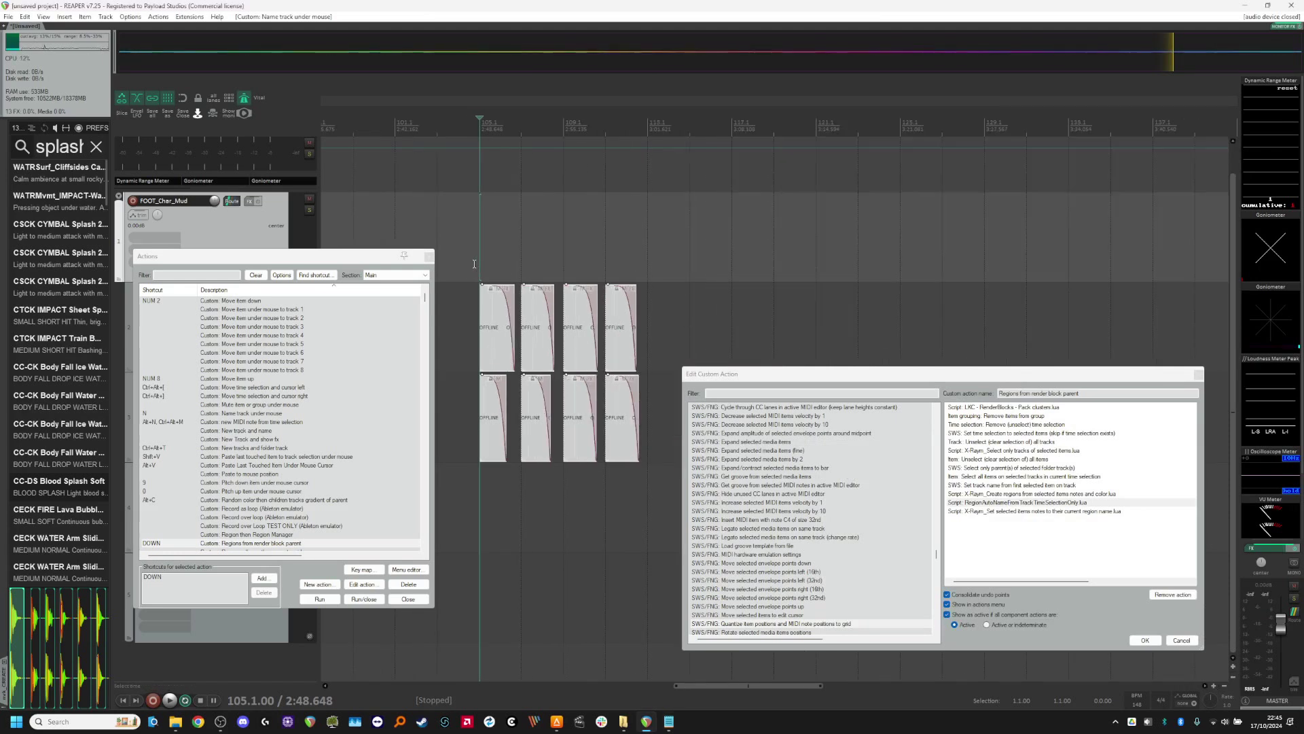
{"action": "left_click_drag", "start_coordinate": [474, 268], "coordinate": [506, 271]}
{"action": "left_click_drag", "start_coordinate": [657, 277], "coordinate": [664, 277]}
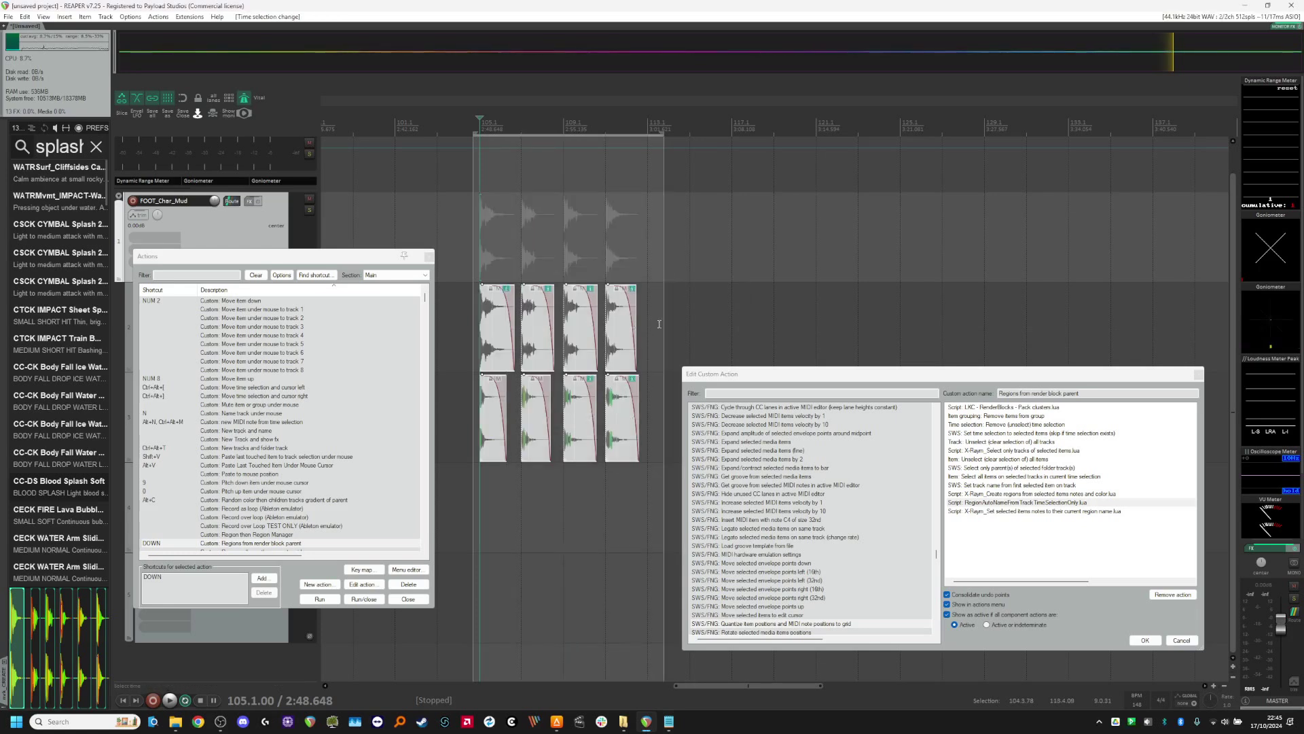
{"action": "key", "text": "Escape"}
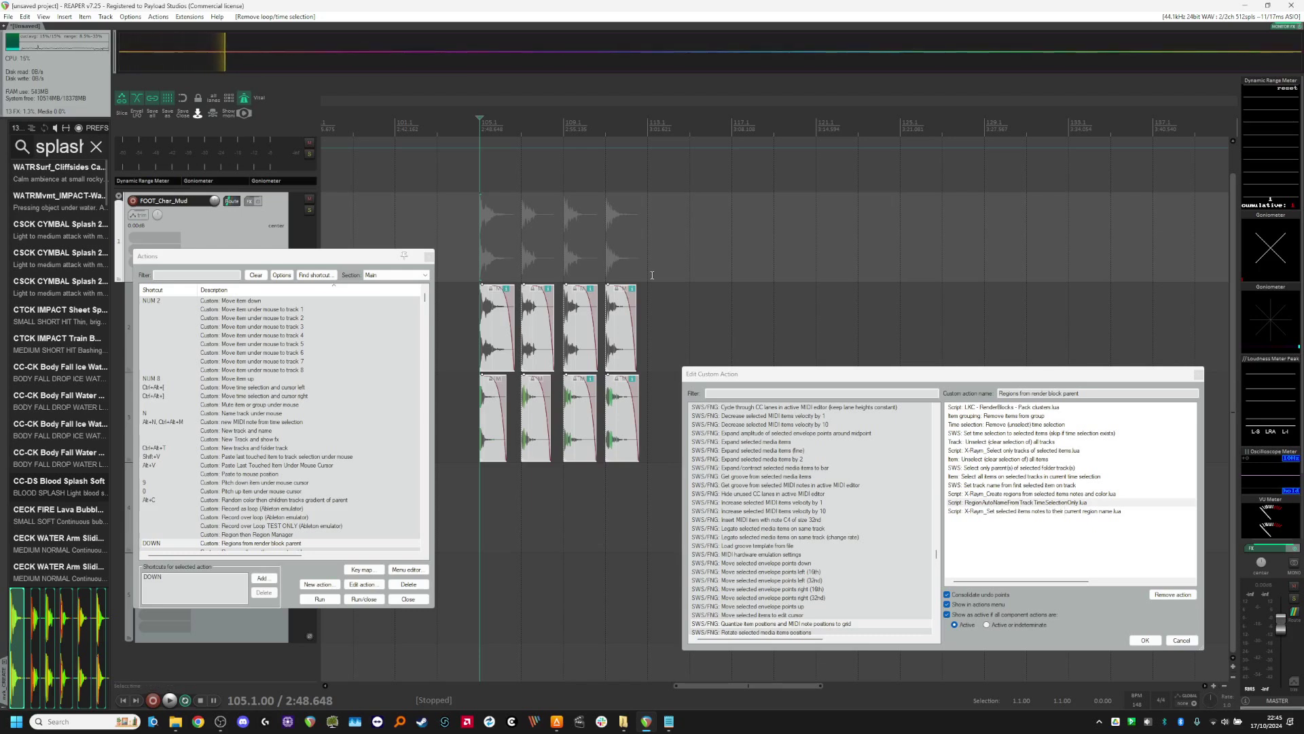
Step: Mark a time selection in the empty area beyond the clips while reviewing the custom action's ungrouping, time selection and track selection entries
{"action": "left_click", "coordinate": [996, 416]}
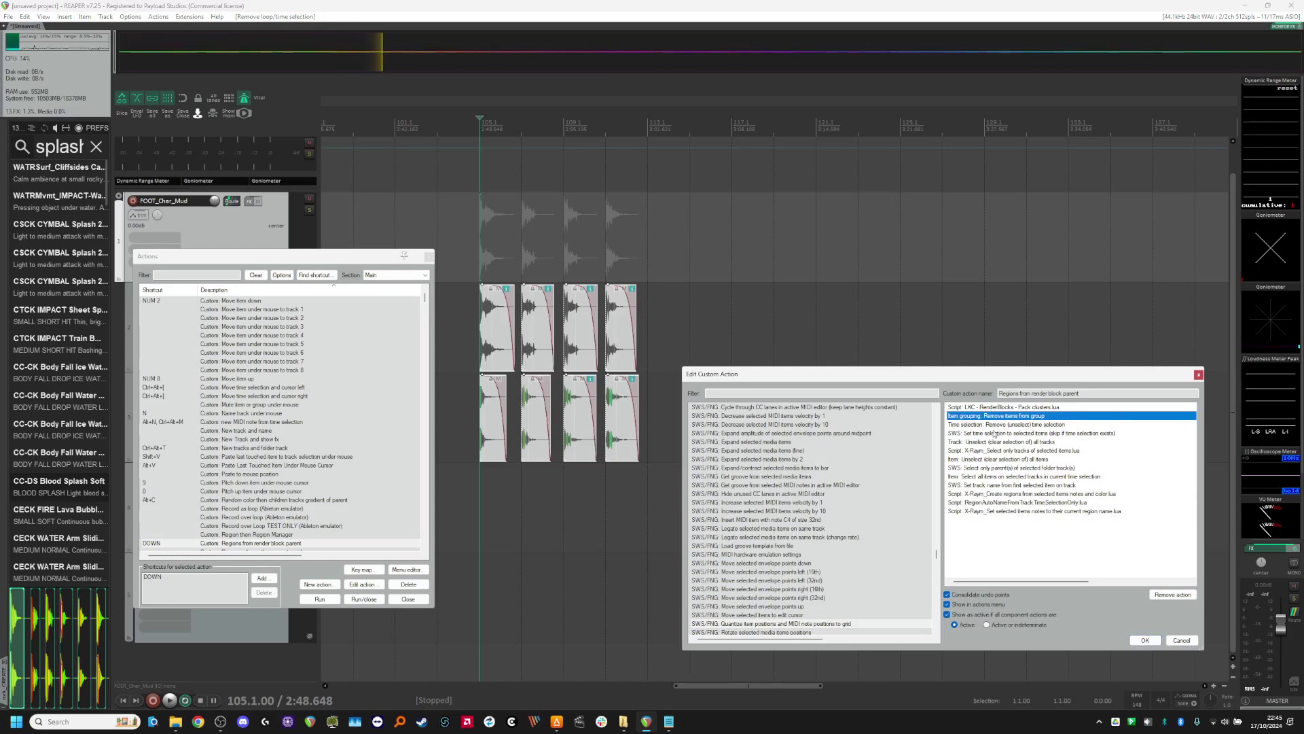
{"action": "left_click_drag", "start_coordinate": [1160, 291], "coordinate": [1007, 293]}
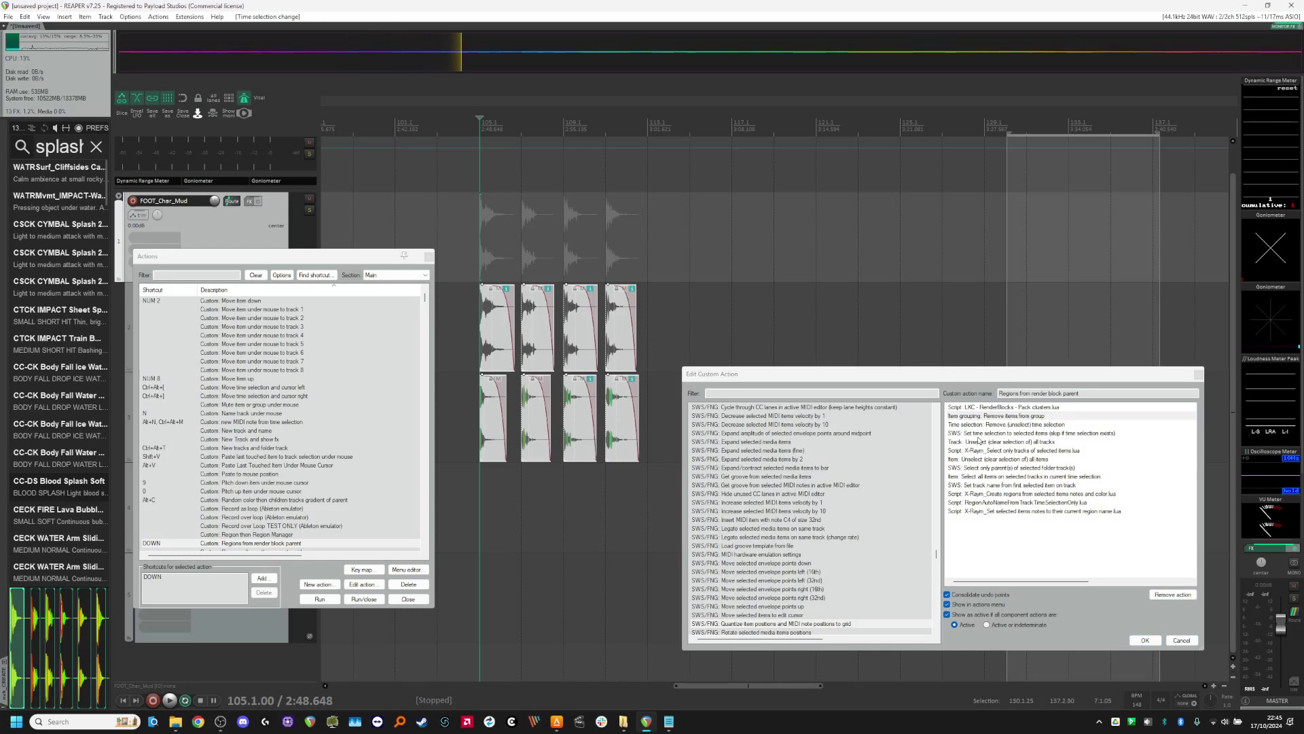
{"action": "left_click", "coordinate": [980, 435]}
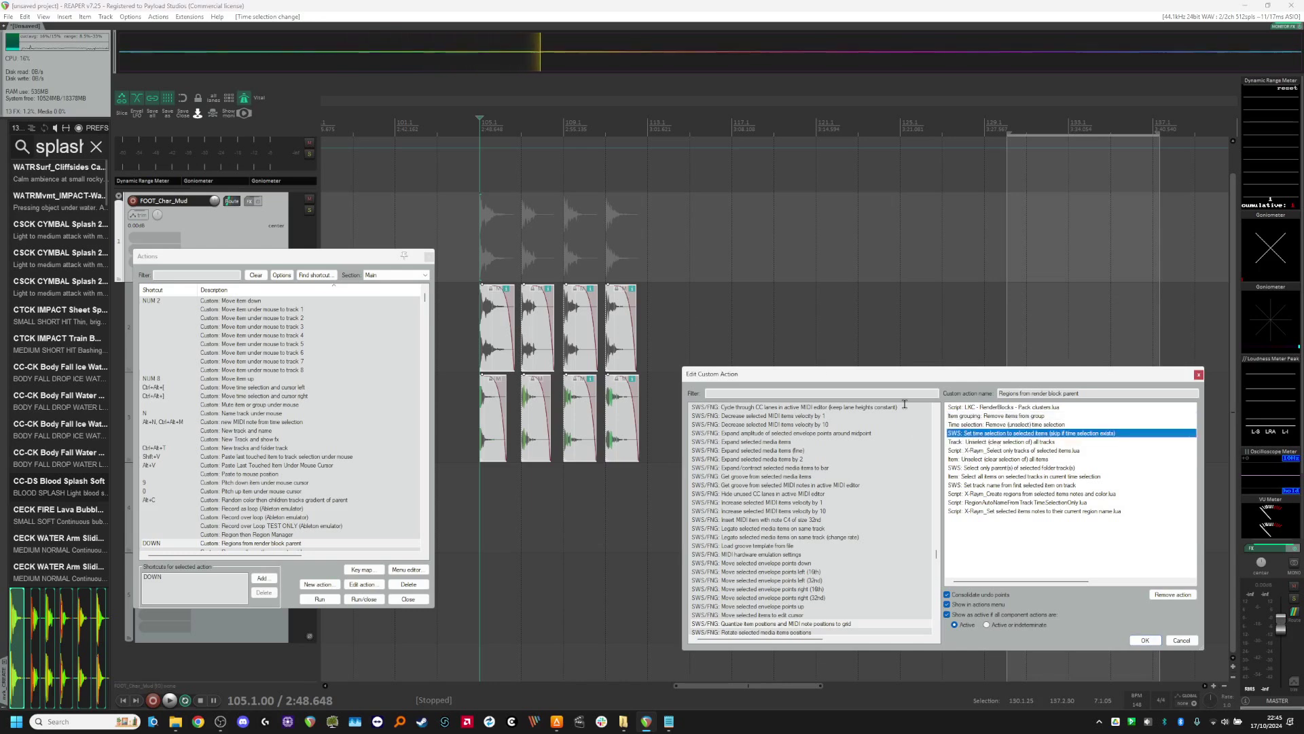
{"action": "left_click", "coordinate": [993, 443]}
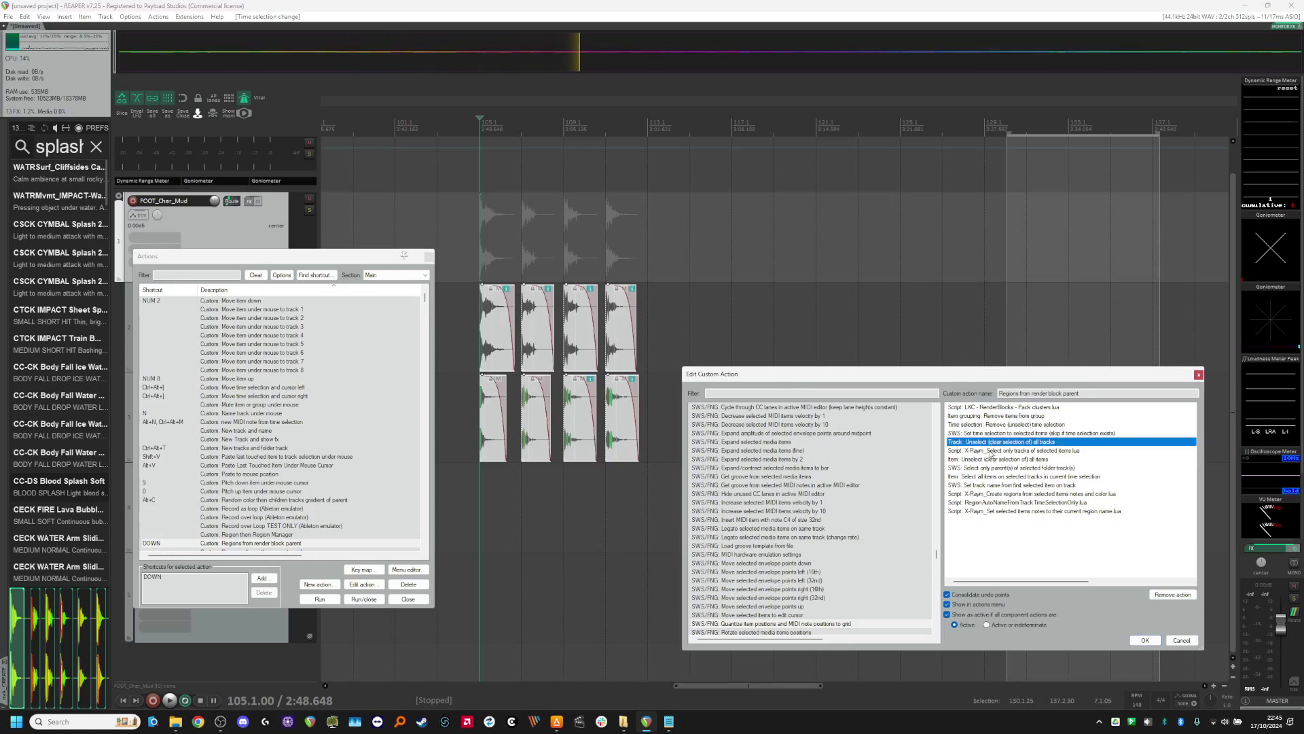
{"action": "left_click", "coordinate": [986, 451]}
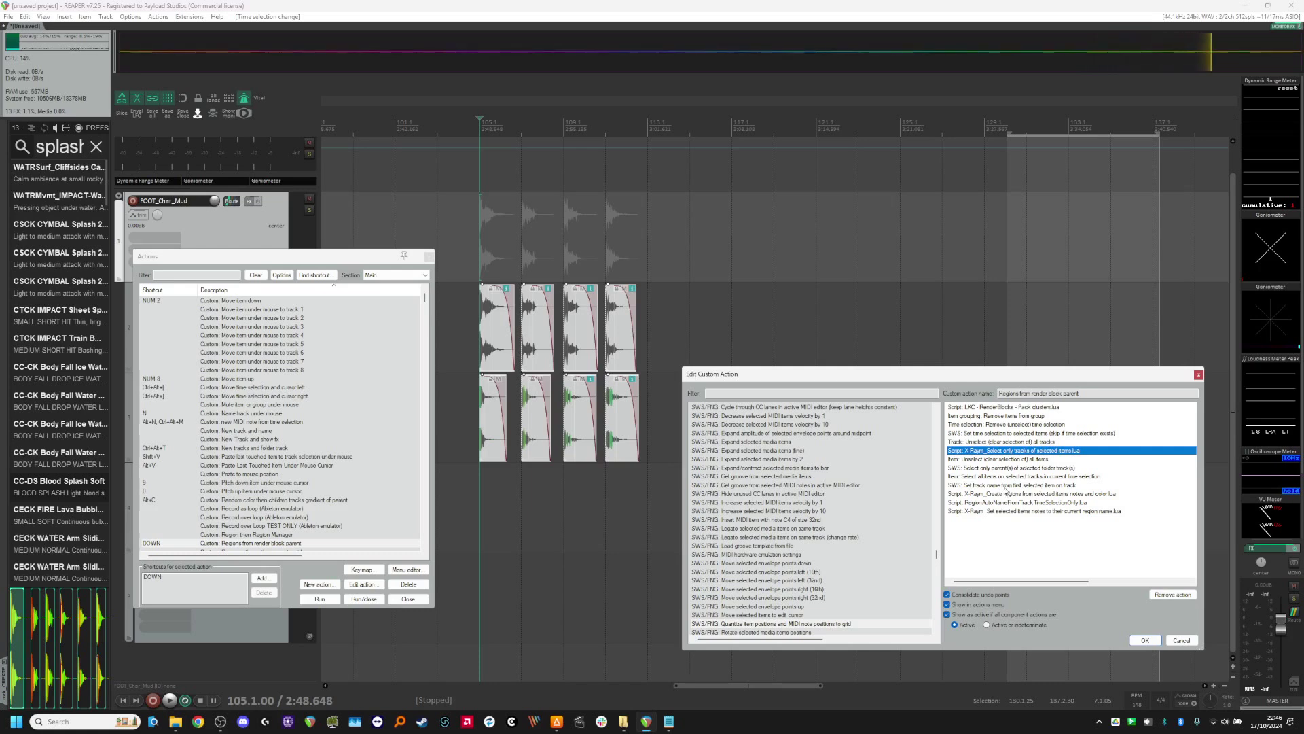
Step: Review the entries that set the track name and create regions from item notes and color, and close the editor without saving
{"action": "left_click", "coordinate": [1000, 486]}
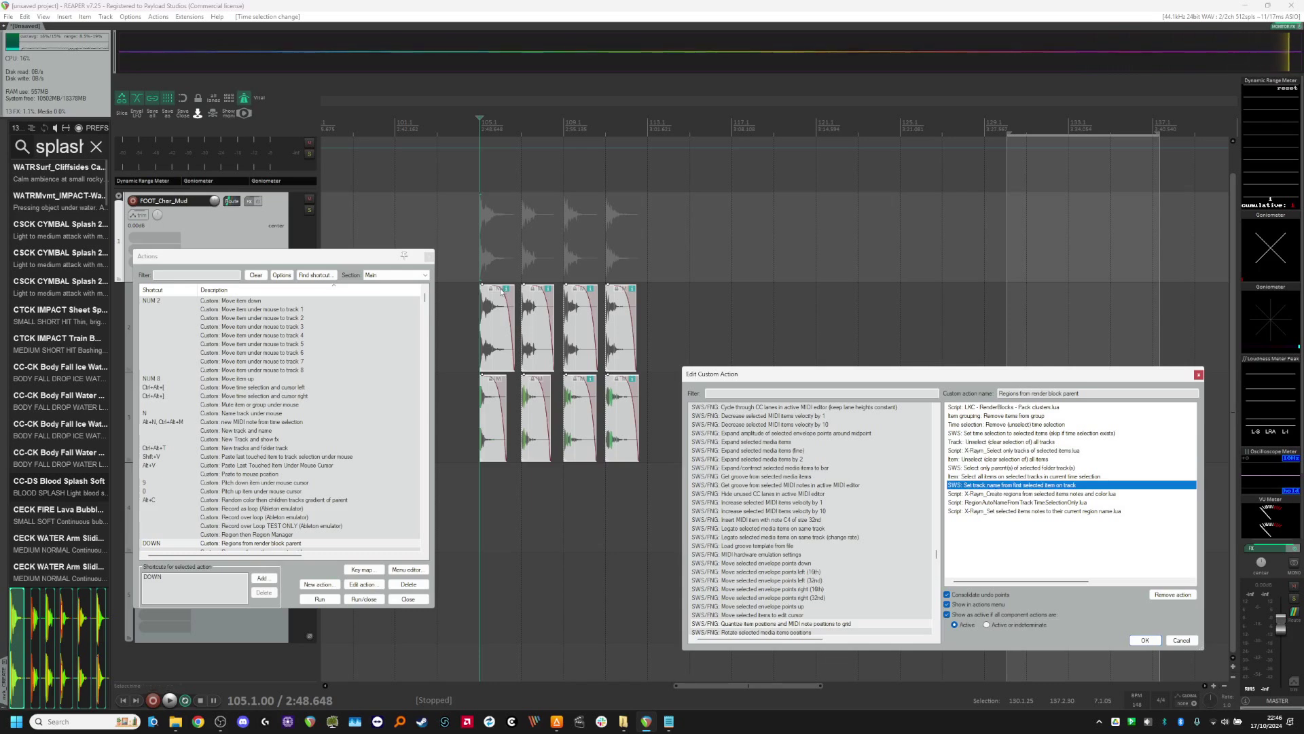
{"action": "scroll", "coordinate": [487, 343], "scroll_direction": "up", "scroll_amount": 2}
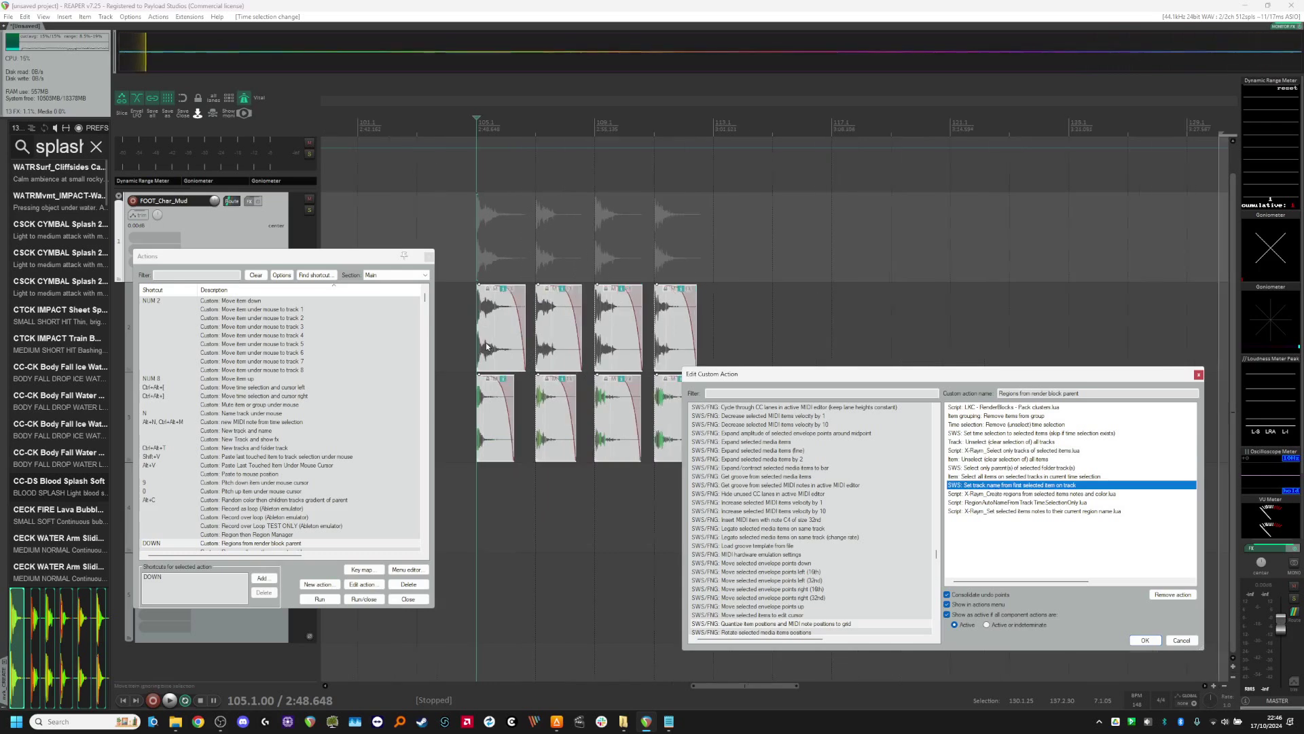
{"action": "scroll", "coordinate": [486, 347], "scroll_direction": "up", "scroll_amount": 1}
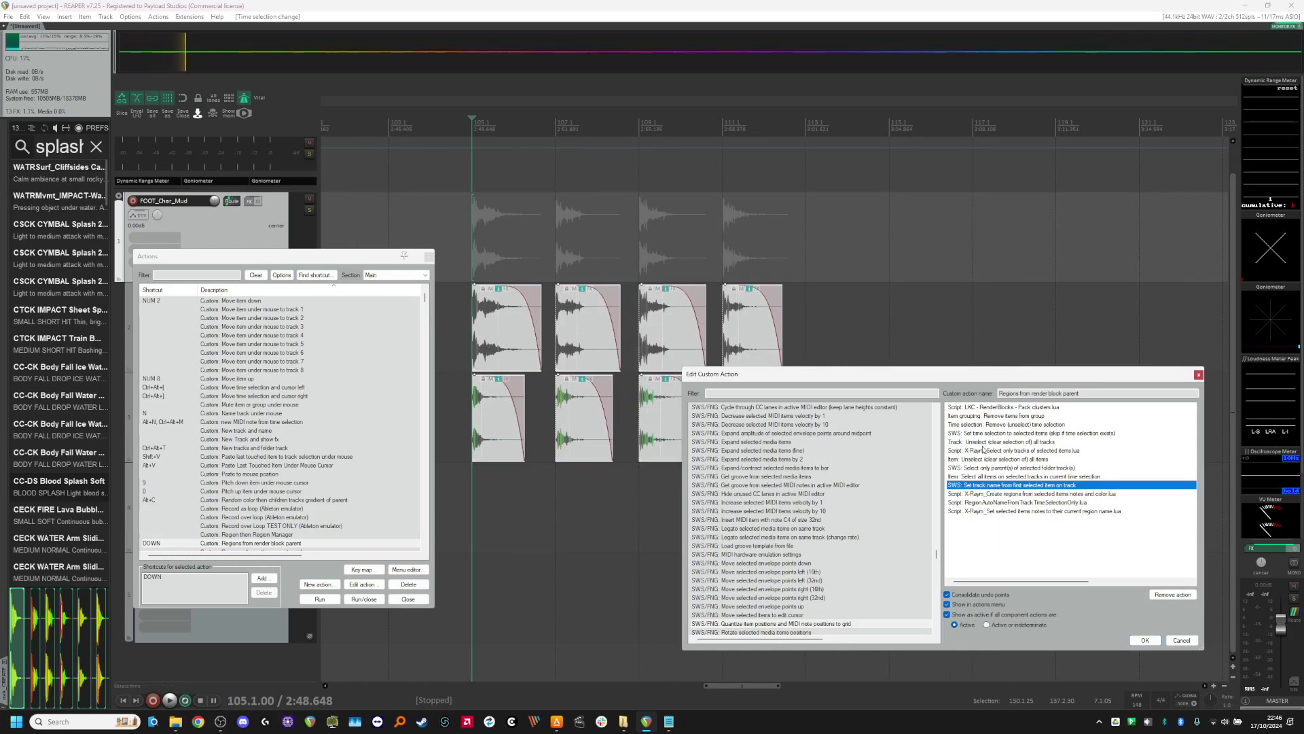
{"action": "left_click", "coordinate": [1062, 493]}
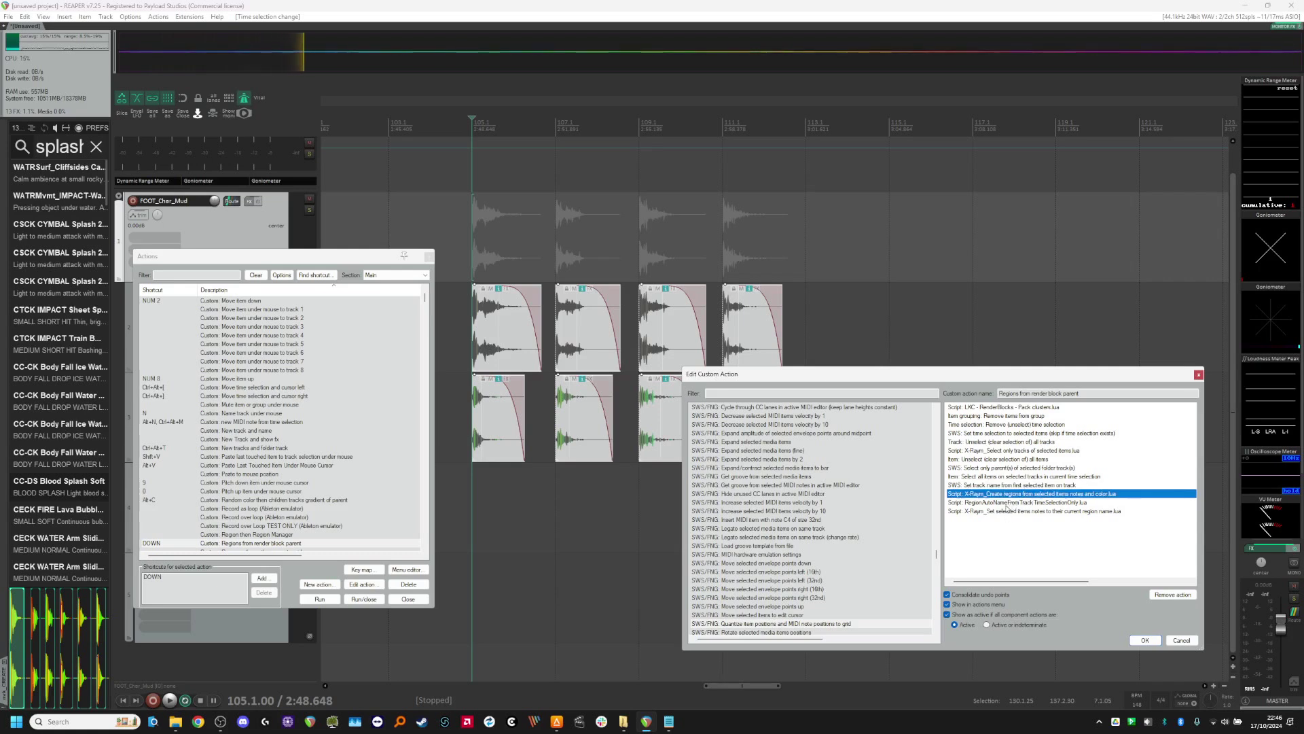
{"action": "scroll", "coordinate": [1008, 506], "scroll_direction": "right", "scroll_amount": 2}
{"action": "scroll", "coordinate": [1014, 507], "scroll_direction": "left", "scroll_amount": 2}
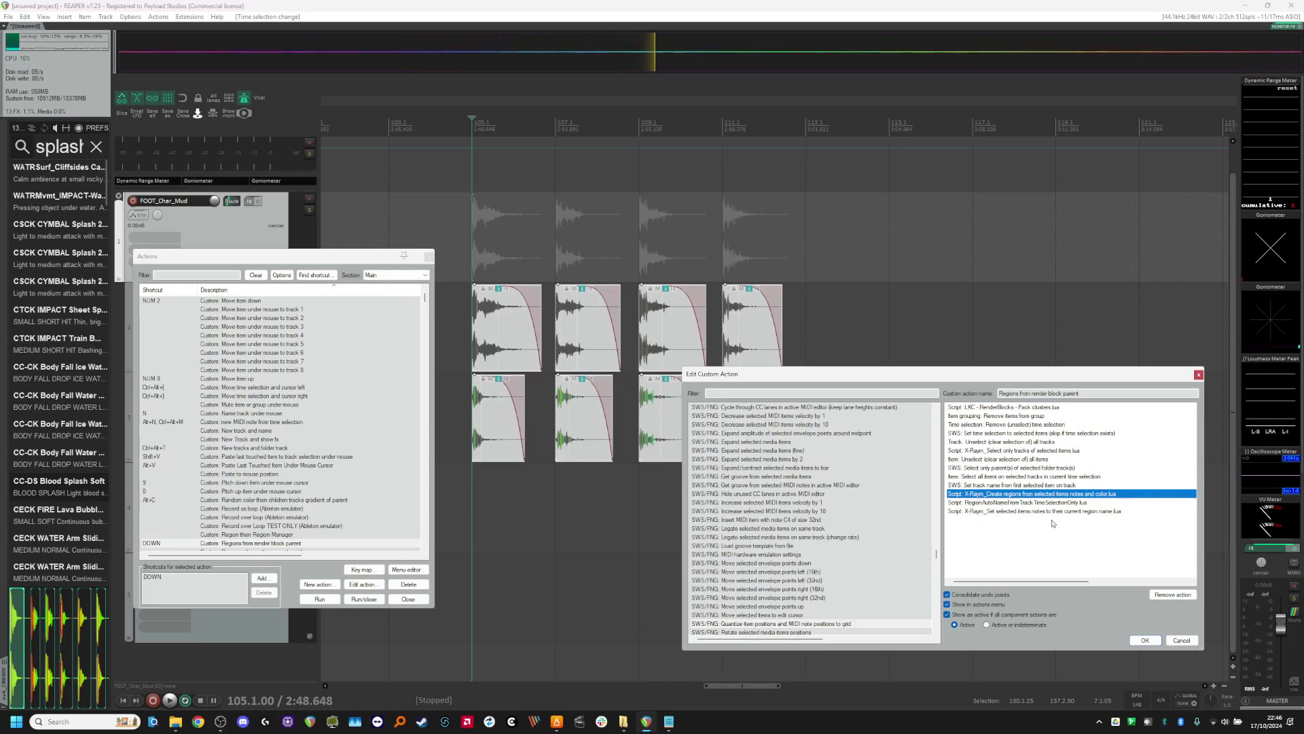
{"action": "left_click", "coordinate": [1182, 640]}
Step: Select the layered clips of all four splash variations, generate their FOOT_Char_Mud blocks and regions, and close the Actions window
{"action": "scroll", "coordinate": [689, 354], "scroll_direction": "up", "scroll_amount": 2}
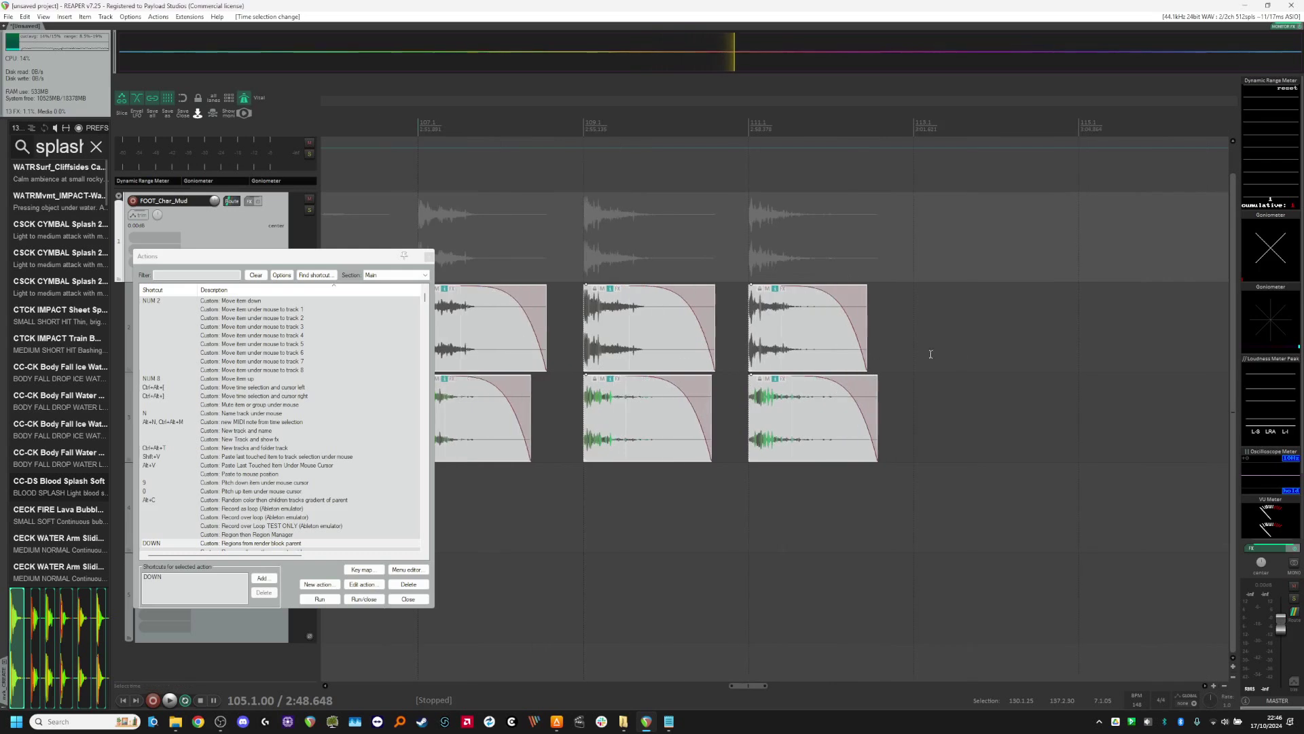
{"action": "scroll", "coordinate": [962, 353], "scroll_direction": "down", "scroll_amount": 2}
{"action": "left_click_drag", "start_coordinate": [569, 251], "coordinate": [919, 446]}
{"action": "key", "text": "Down"}
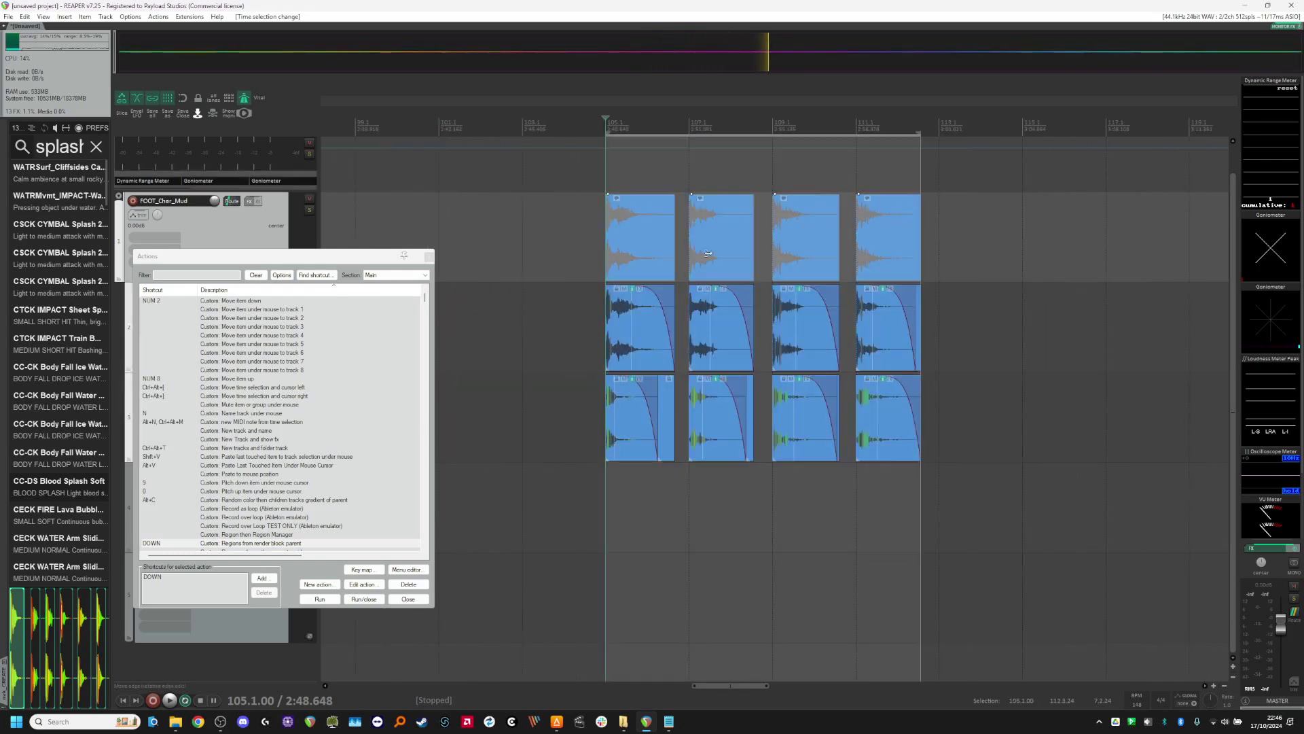
{"action": "scroll", "coordinate": [623, 241], "scroll_direction": "up", "scroll_amount": 1}
{"action": "scroll", "coordinate": [624, 243], "scroll_direction": "up", "scroll_amount": 1}
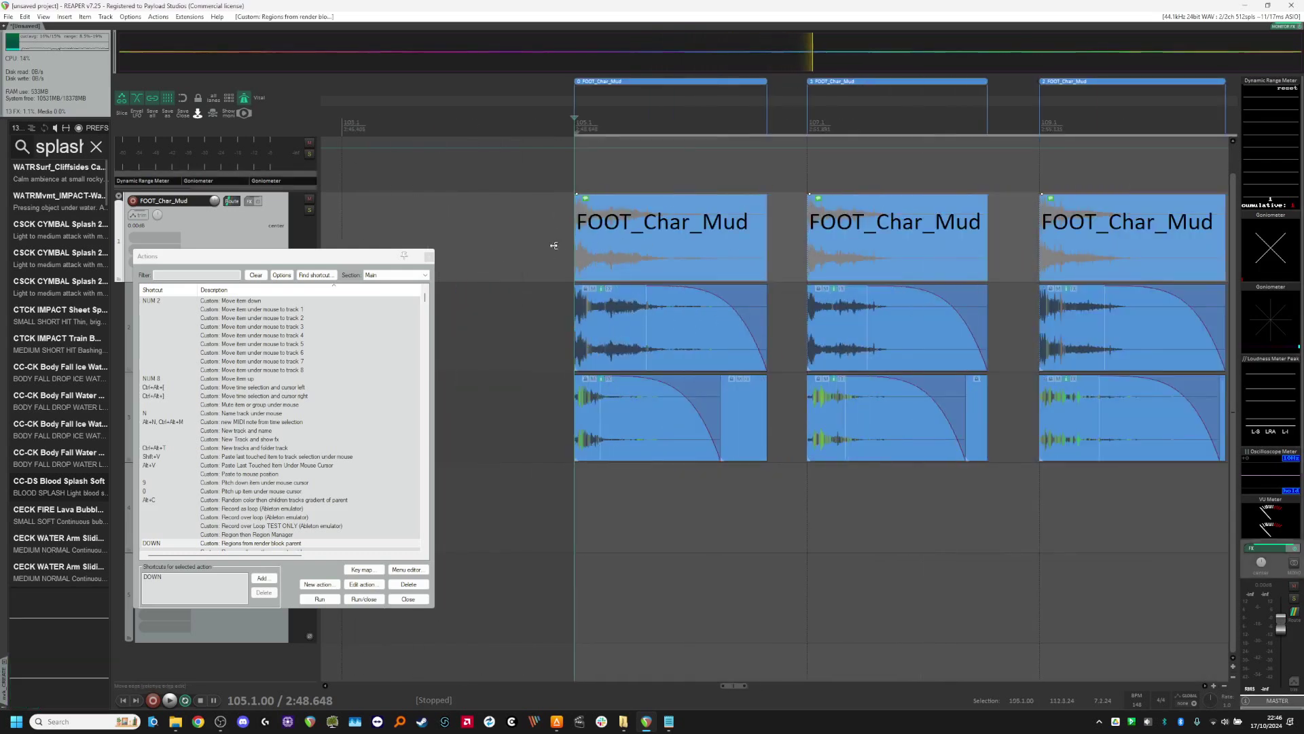
{"action": "scroll", "coordinate": [652, 248], "scroll_direction": "down", "scroll_amount": 1}
{"action": "scroll", "coordinate": [658, 257], "scroll_direction": "up", "scroll_amount": 1}
{"action": "scroll", "coordinate": [648, 248], "scroll_direction": "down", "scroll_amount": 8}
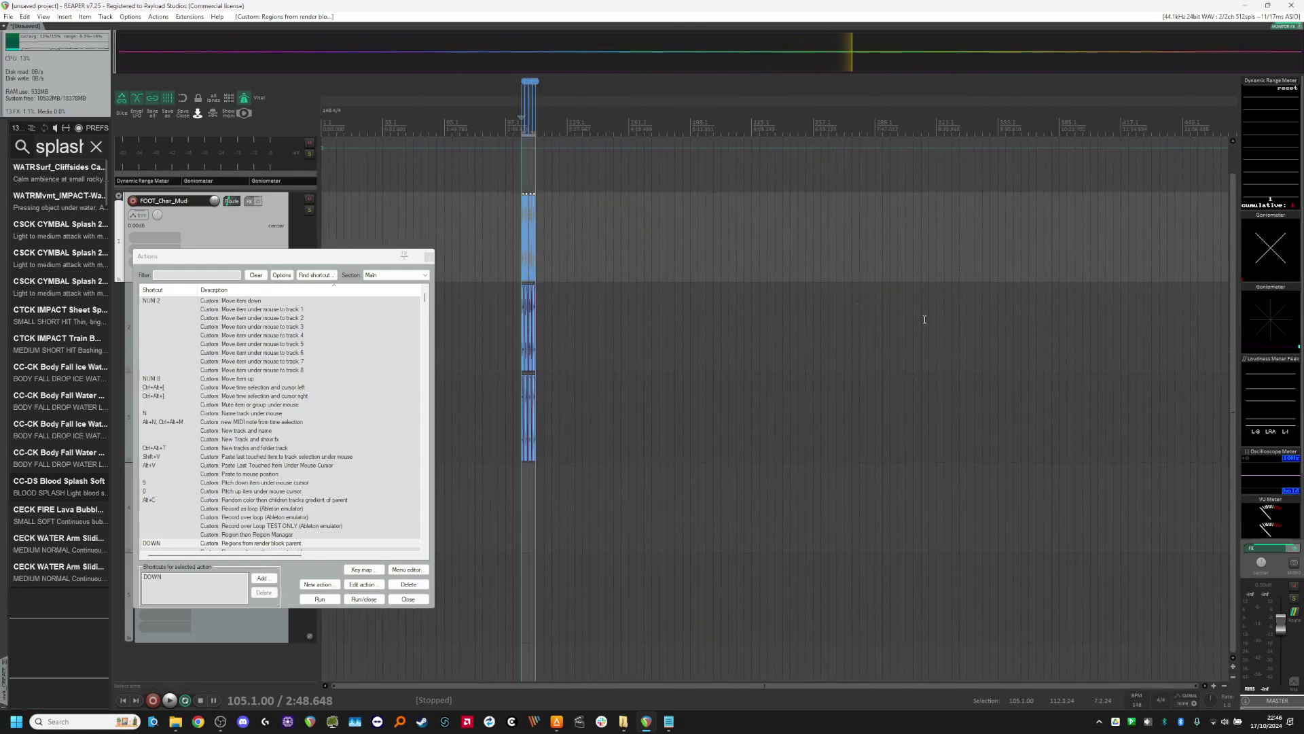
{"action": "scroll", "coordinate": [455, 213], "scroll_direction": "up", "scroll_amount": 10}
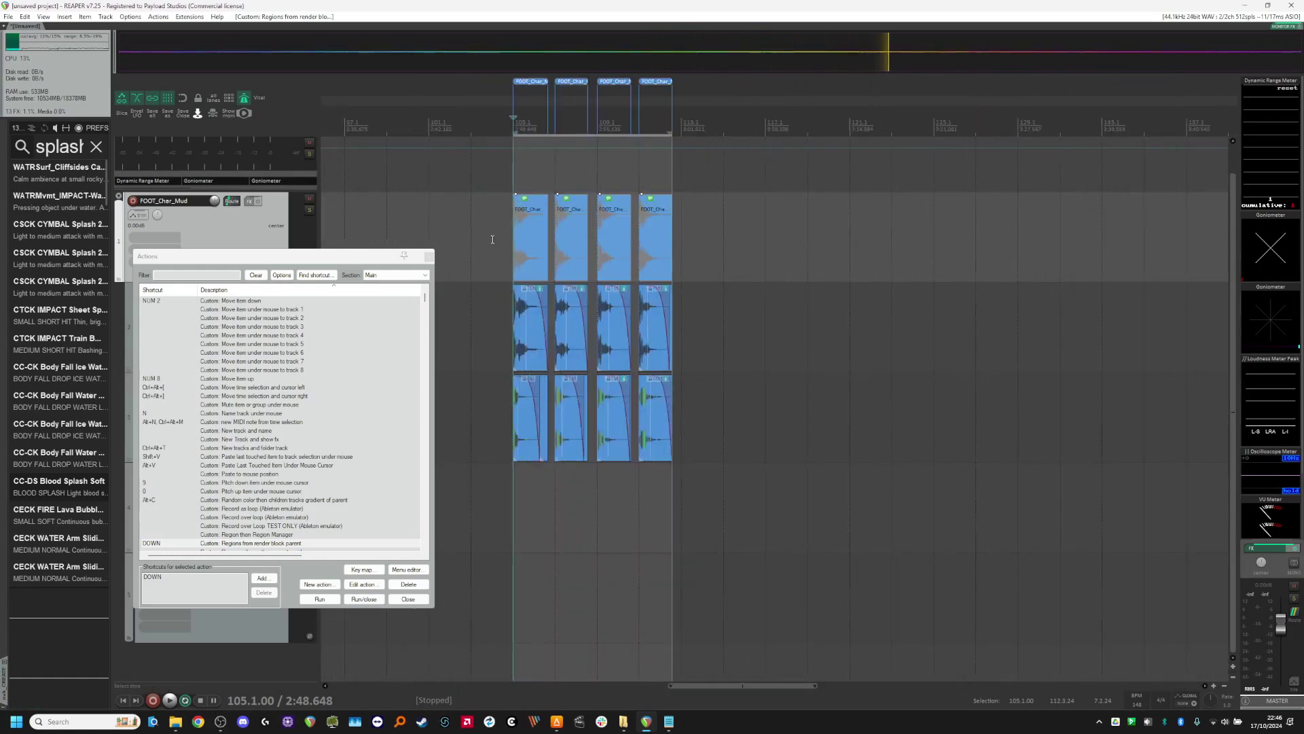
{"action": "scroll", "coordinate": [642, 242], "scroll_direction": "down", "scroll_amount": 1}
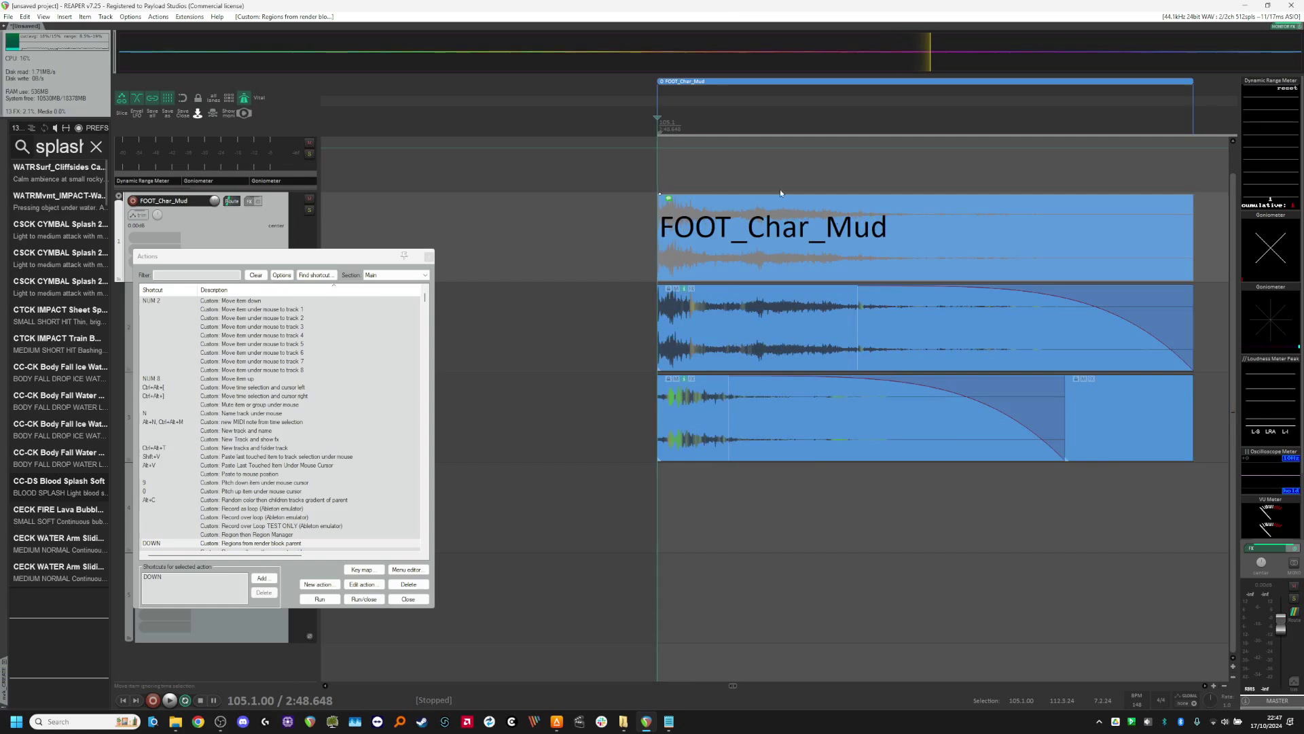
{"action": "left_click", "coordinate": [415, 604]}
Step: Examine how the FOOT_Char_Mud blocks and regions line up with the layered clips and fades of the four variations
{"action": "scroll", "coordinate": [489, 524], "scroll_direction": "down", "scroll_amount": 3}
{"action": "scroll", "coordinate": [741, 438], "scroll_direction": "up", "scroll_amount": 1}
{"action": "scroll", "coordinate": [741, 438], "scroll_direction": "up", "scroll_amount": 2}
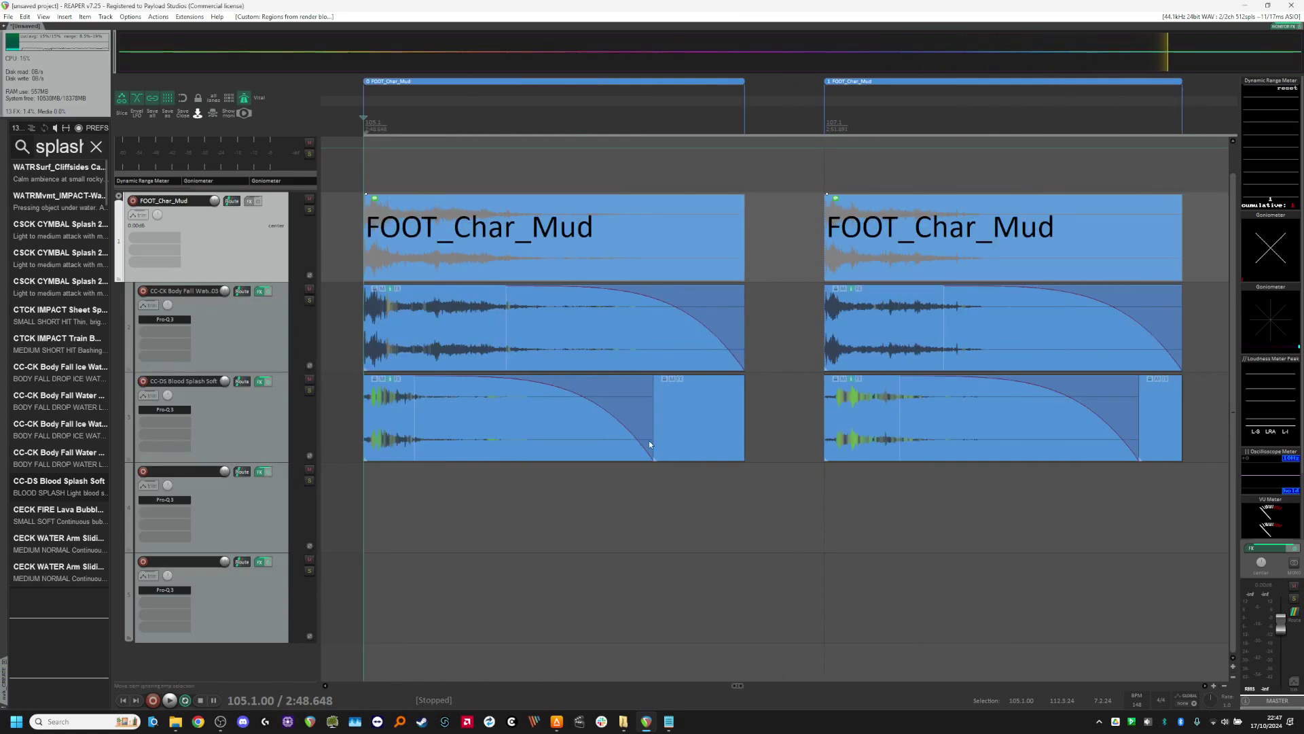
{"action": "scroll", "coordinate": [424, 500], "scroll_direction": "down", "scroll_amount": 1}
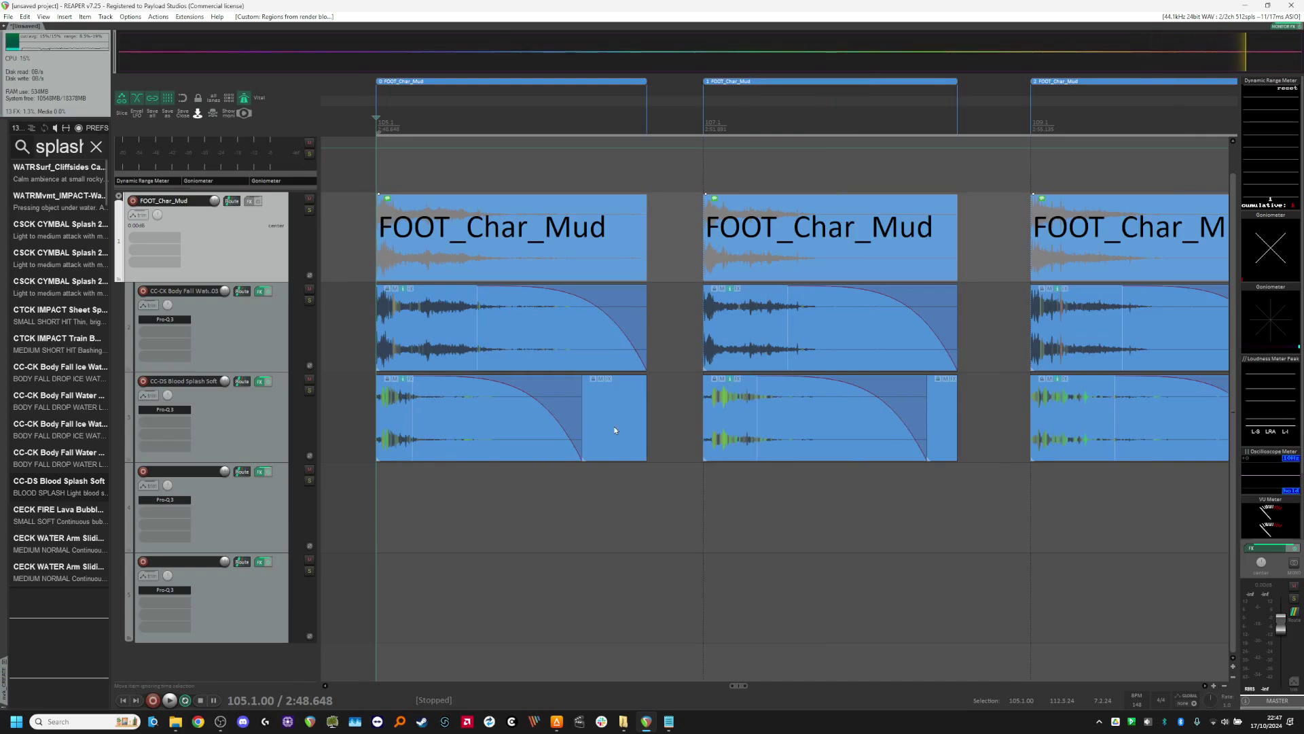
{"action": "scroll", "coordinate": [552, 447], "scroll_direction": "down", "scroll_amount": 2}
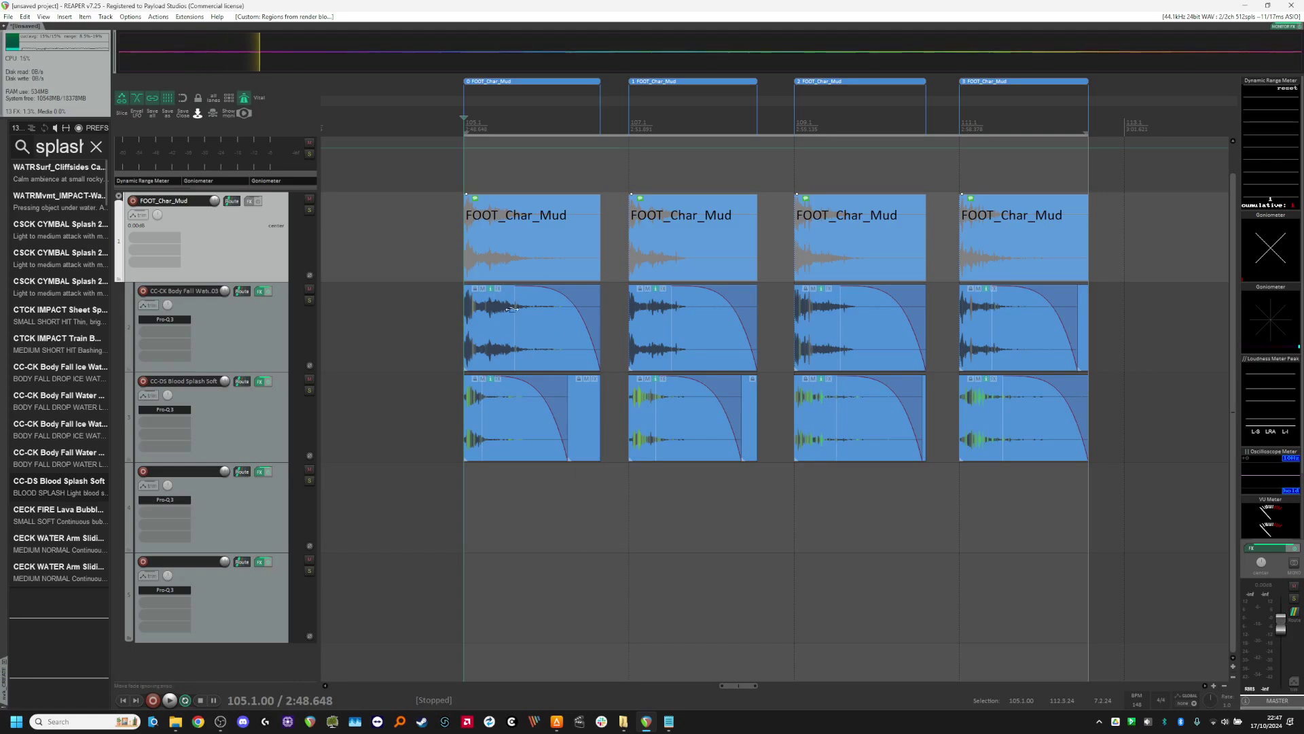
{"action": "scroll", "coordinate": [539, 489], "scroll_direction": "up", "scroll_amount": 2}
{"action": "scroll", "coordinate": [484, 509], "scroll_direction": "down", "scroll_amount": 2}
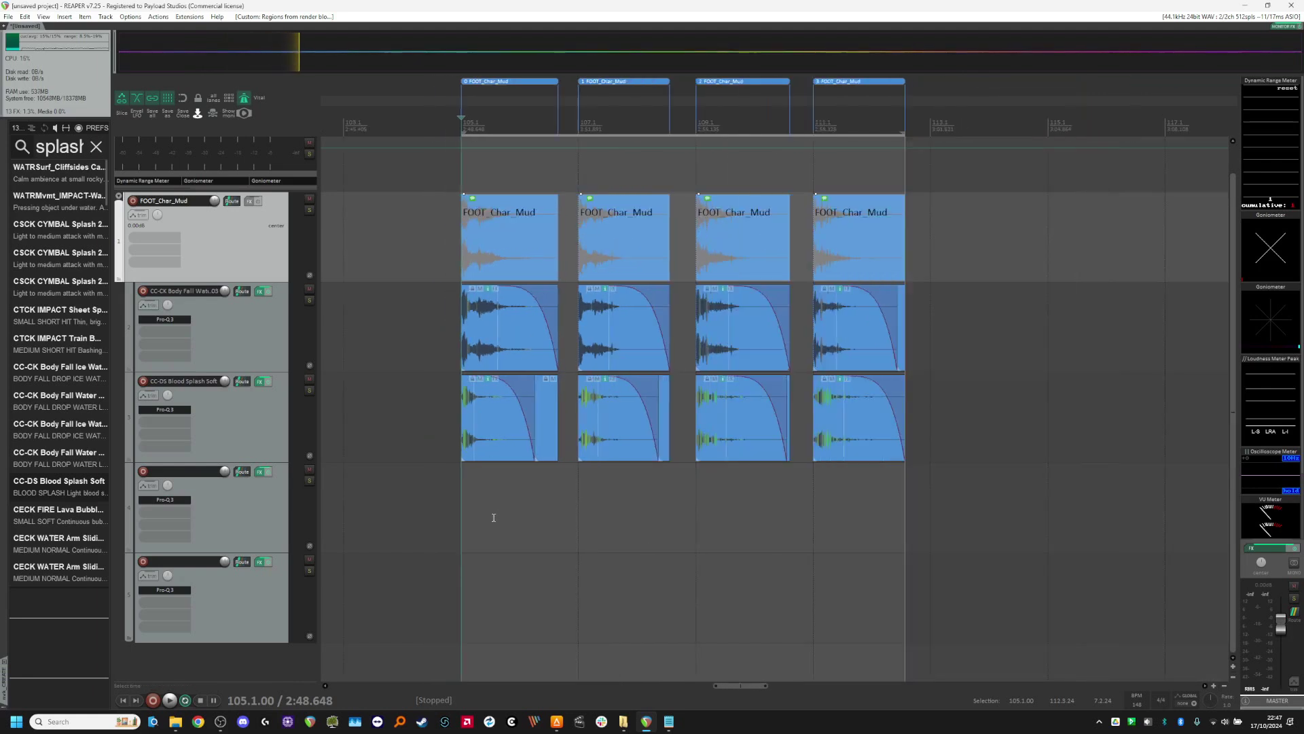